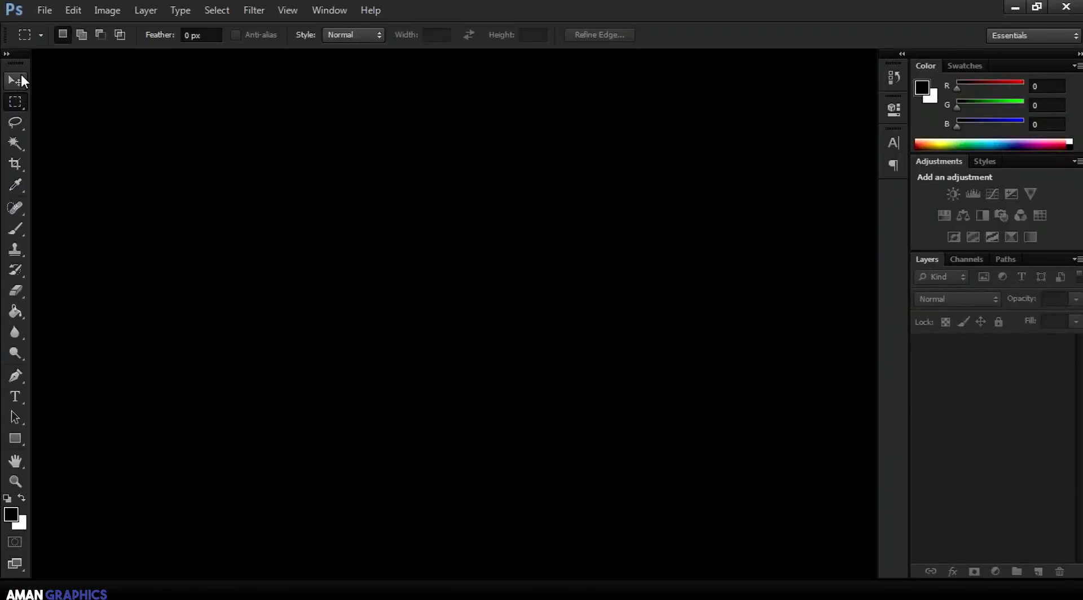
# Step: Select the Move tool in the toolbar
pyautogui.click(17, 81)
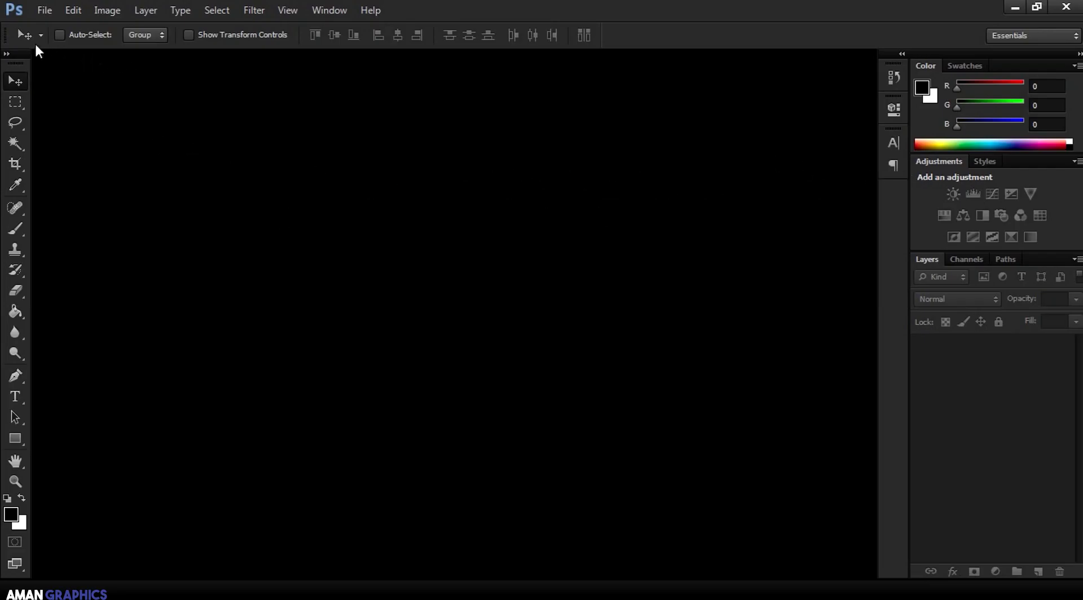
# Step: Start a new document with width and height both set to 800 px
pyautogui.click(48, 13)
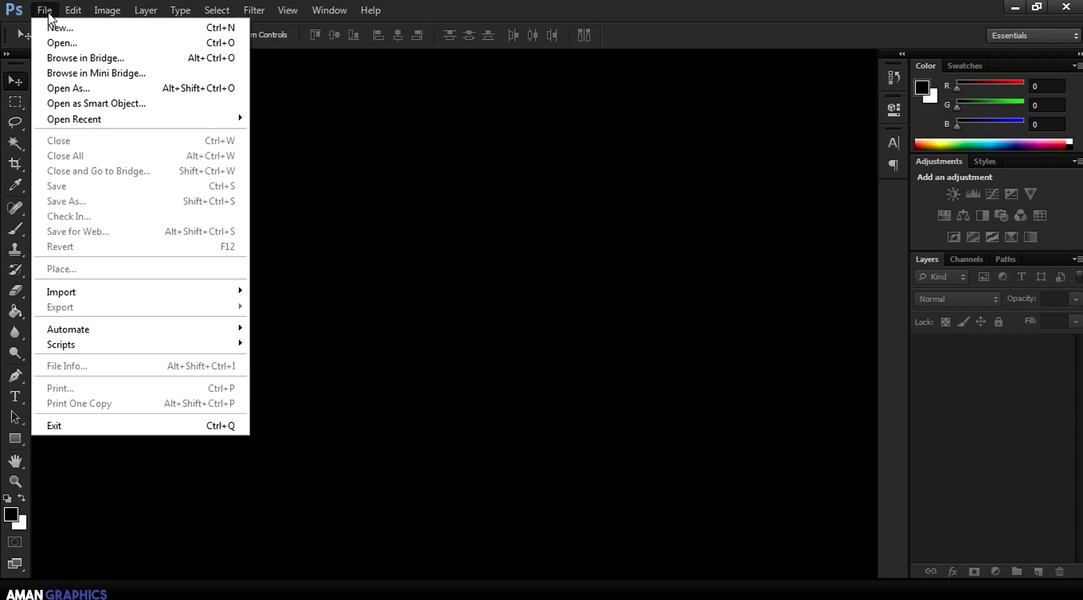
pyautogui.press('Escape')
pyautogui.hotkey('ctrl', 'n')
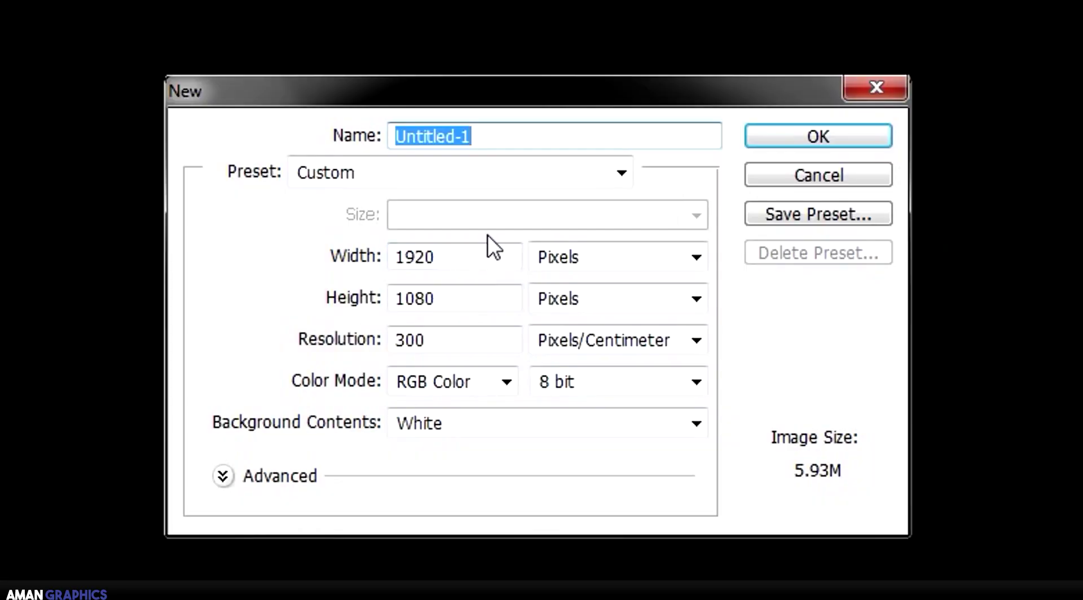
pyautogui.doubleClick(476, 250)
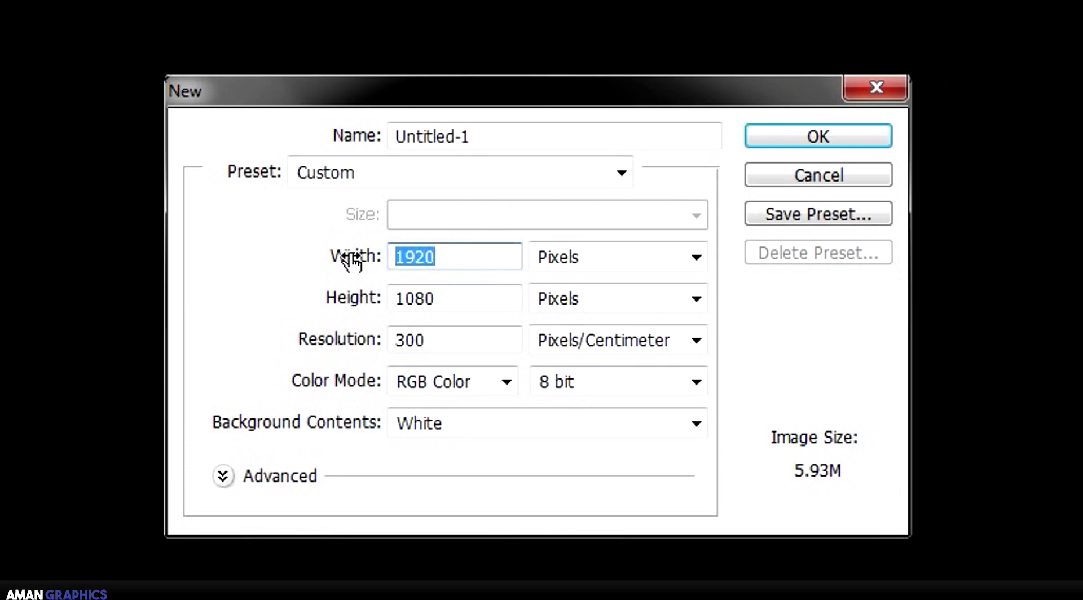
pyautogui.write('800')
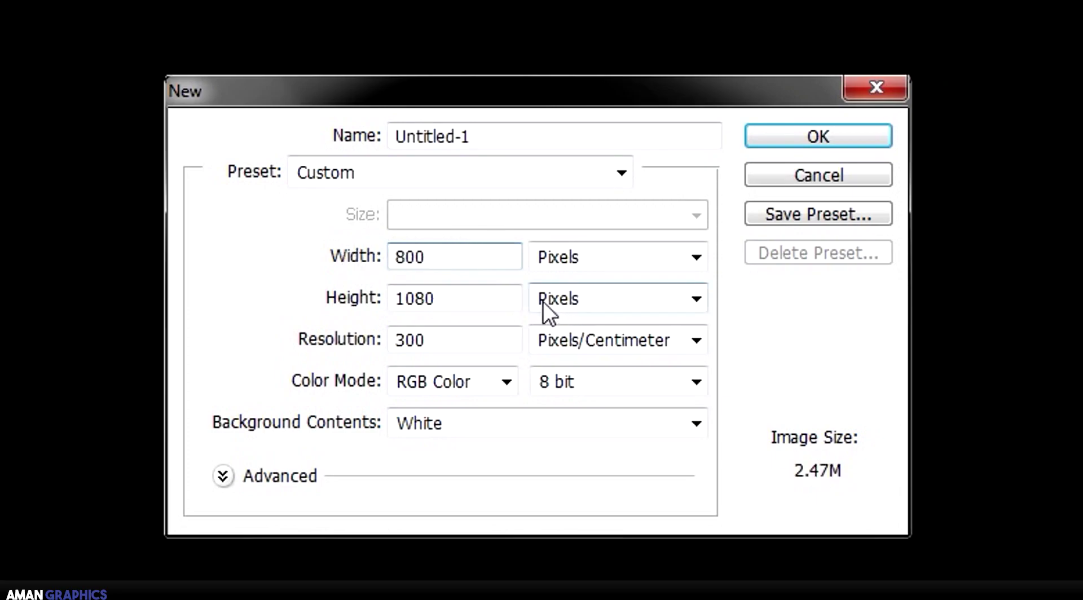
pyautogui.doubleClick(483, 297)
pyautogui.write('800')
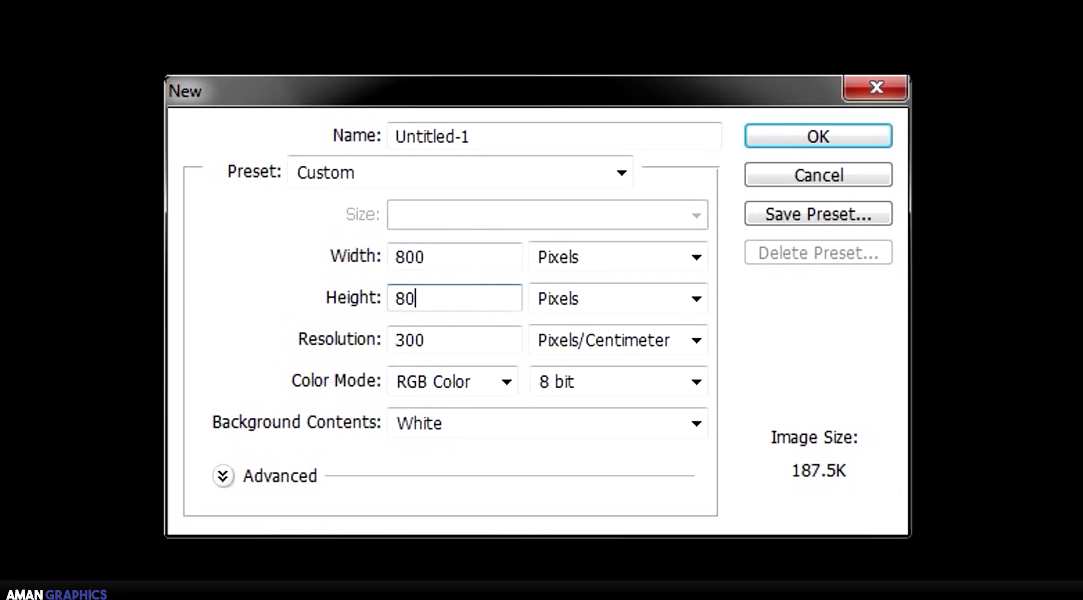
pyautogui.hotkey('ctrl', 'a')
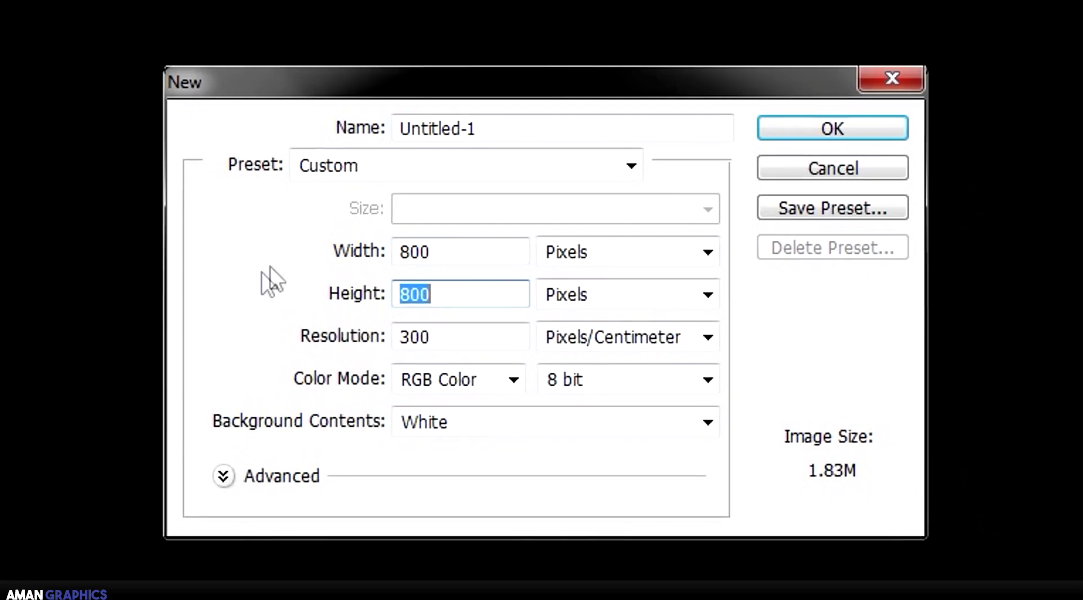
# Step: Name it 'Profile Picture', keep 300 resolution and RGB Color, and create it
pyautogui.hotkey('shift', 'Tab')
pyautogui.hotkey('shift', 'Tab')
pyautogui.hotkey('shift', 'Tab')
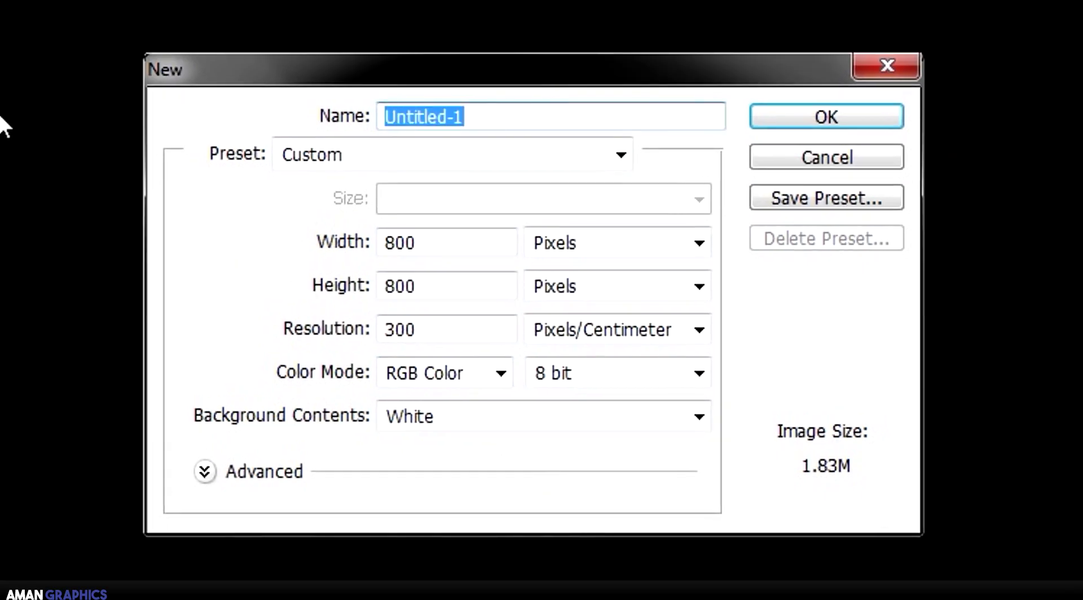
pyautogui.write('P')
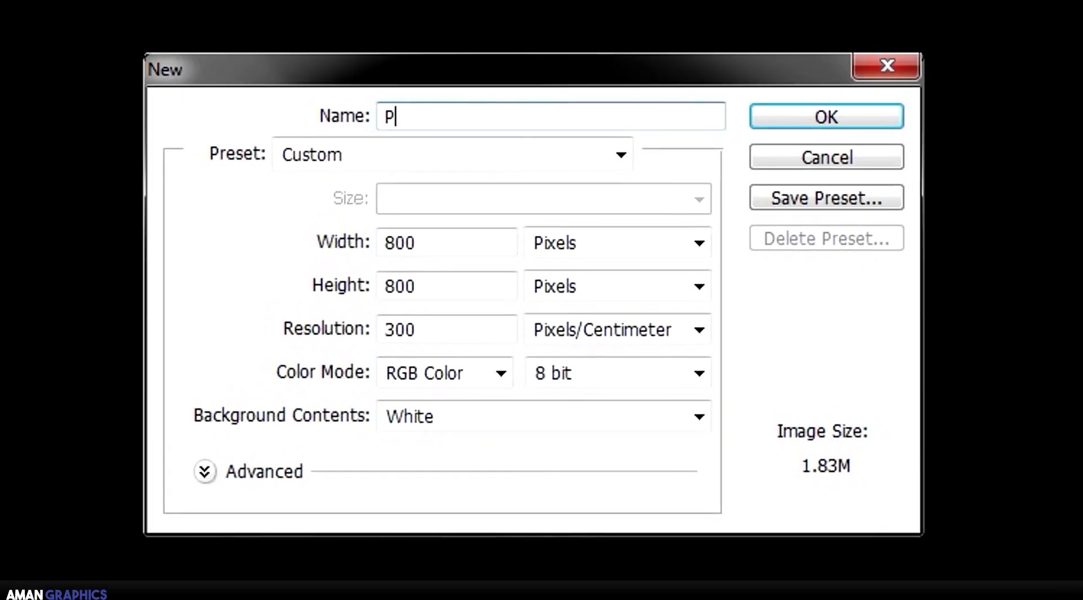
pyautogui.write('rofile a')
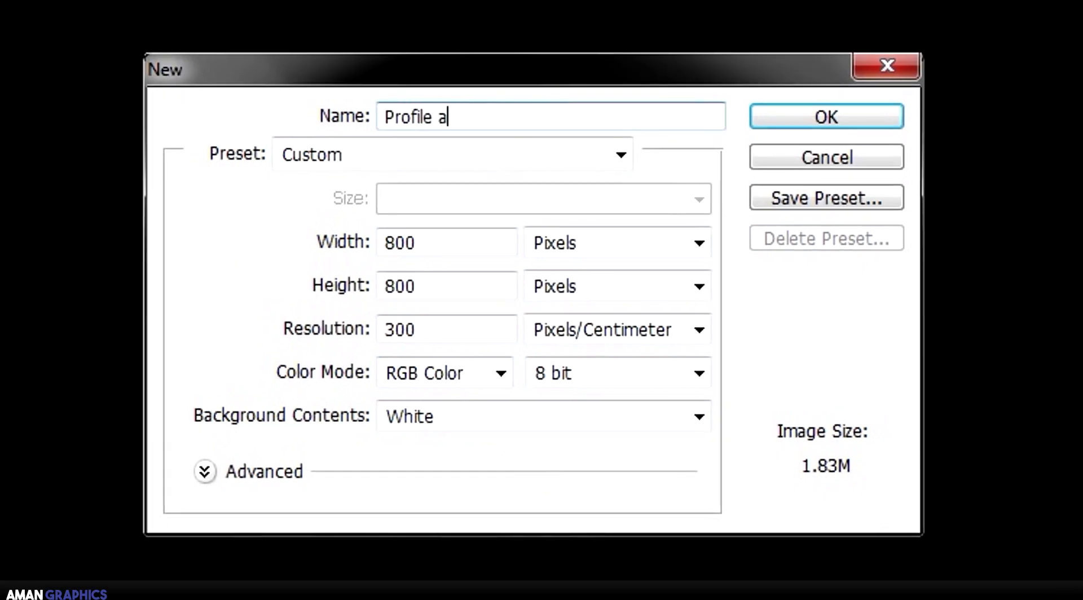
pyautogui.press('BackSpace')
pyautogui.write('Picture')
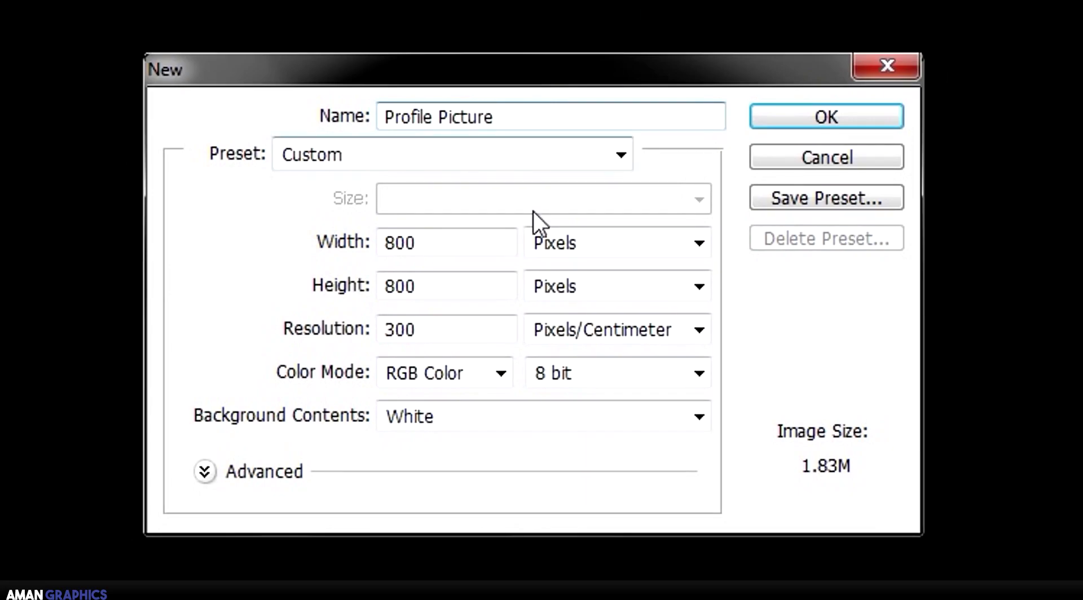
pyautogui.moveTo(450, 326); pyautogui.dragTo(316, 313)
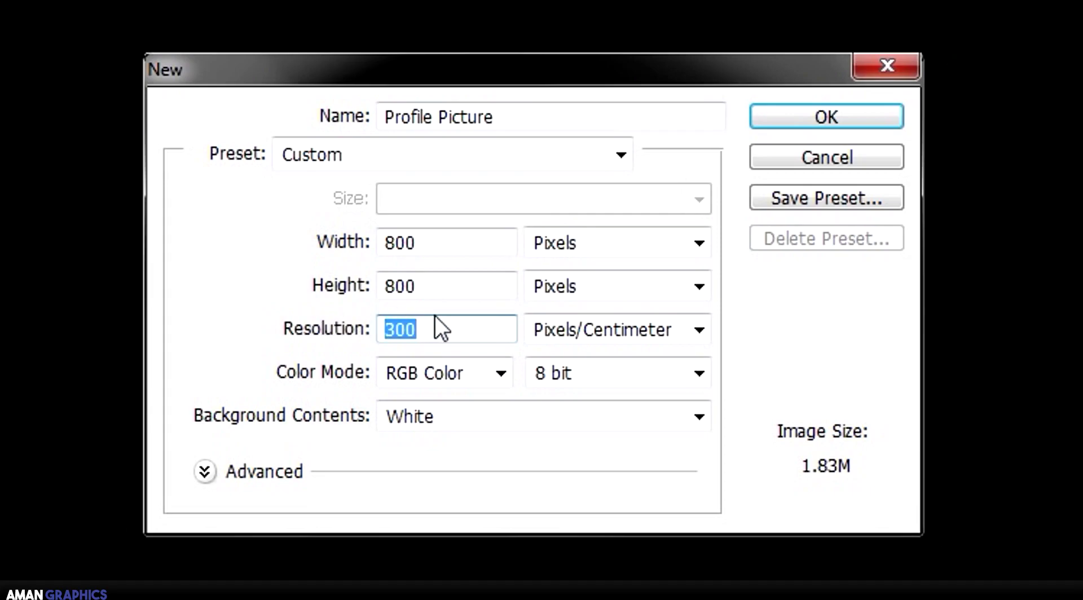
pyautogui.click(477, 331)
pyautogui.moveTo(476, 331); pyautogui.dragTo(197, 317)
pyautogui.click(442, 338)
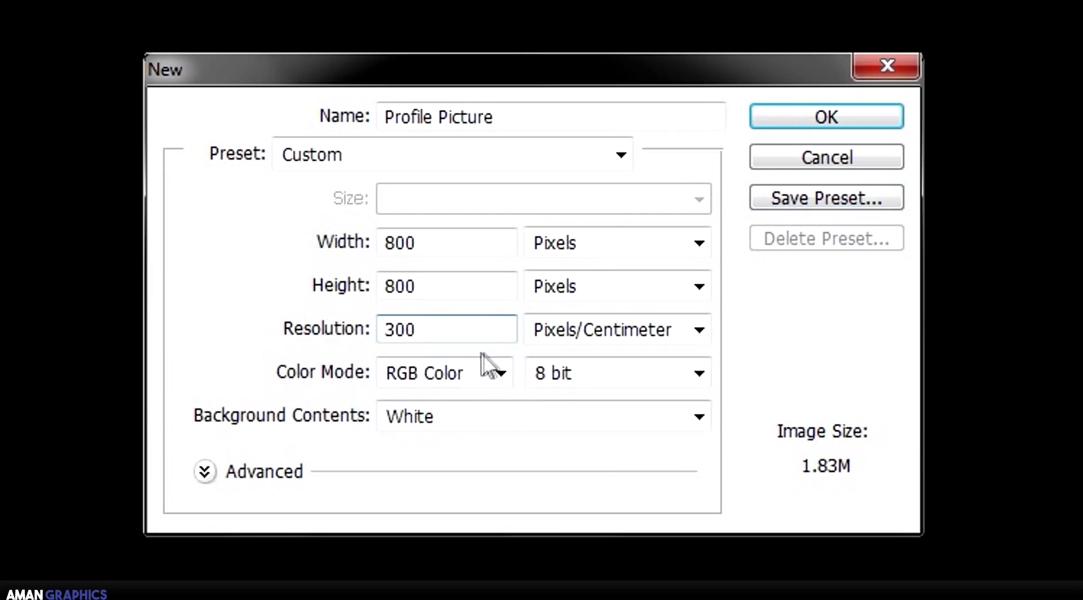
pyautogui.click(501, 373)
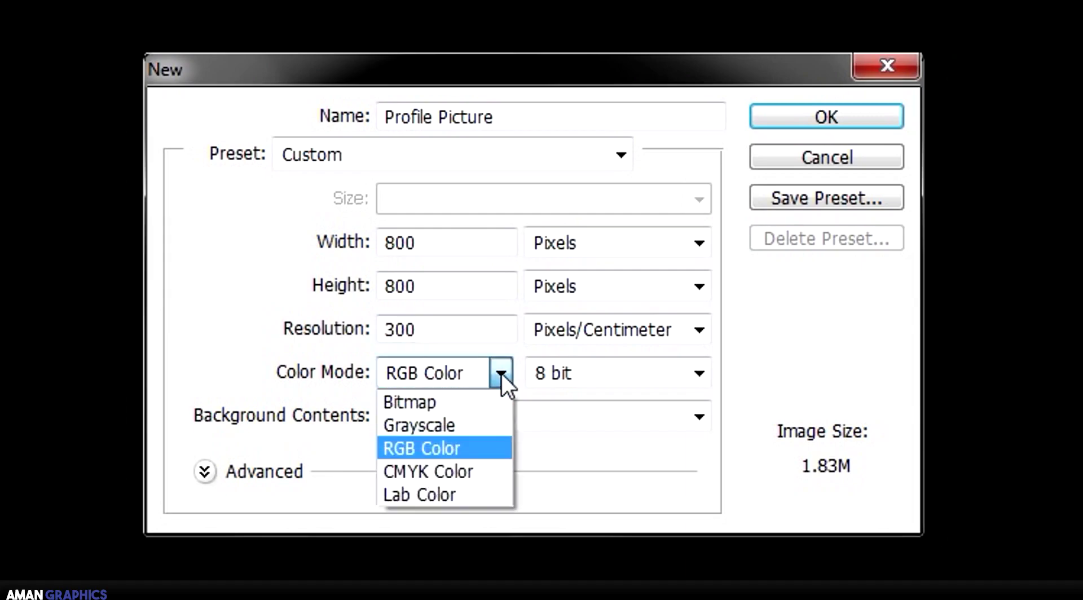
pyautogui.click(501, 374)
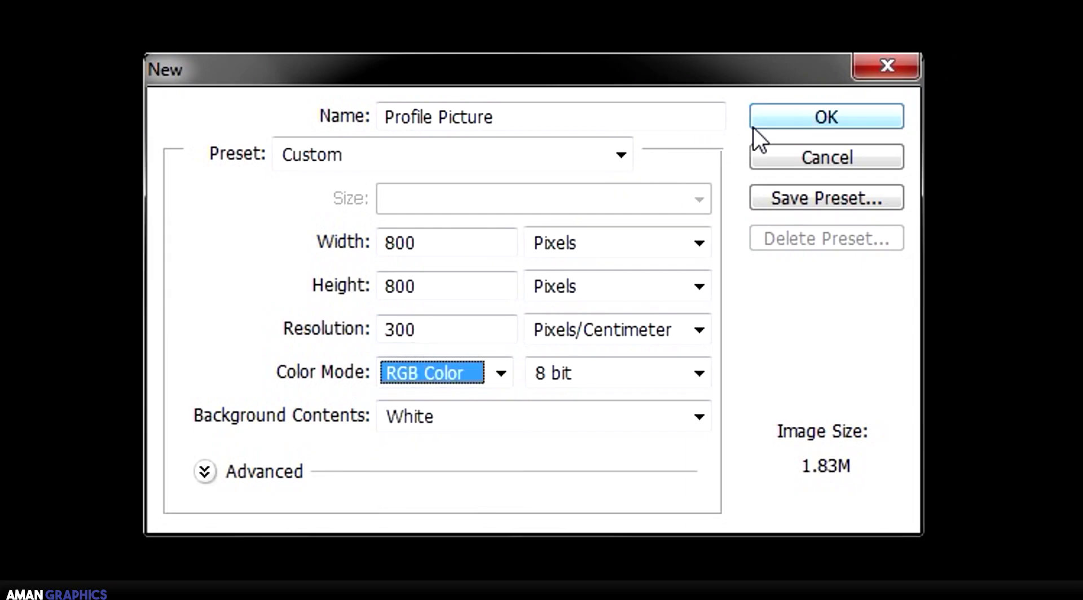
pyautogui.click(794, 117)
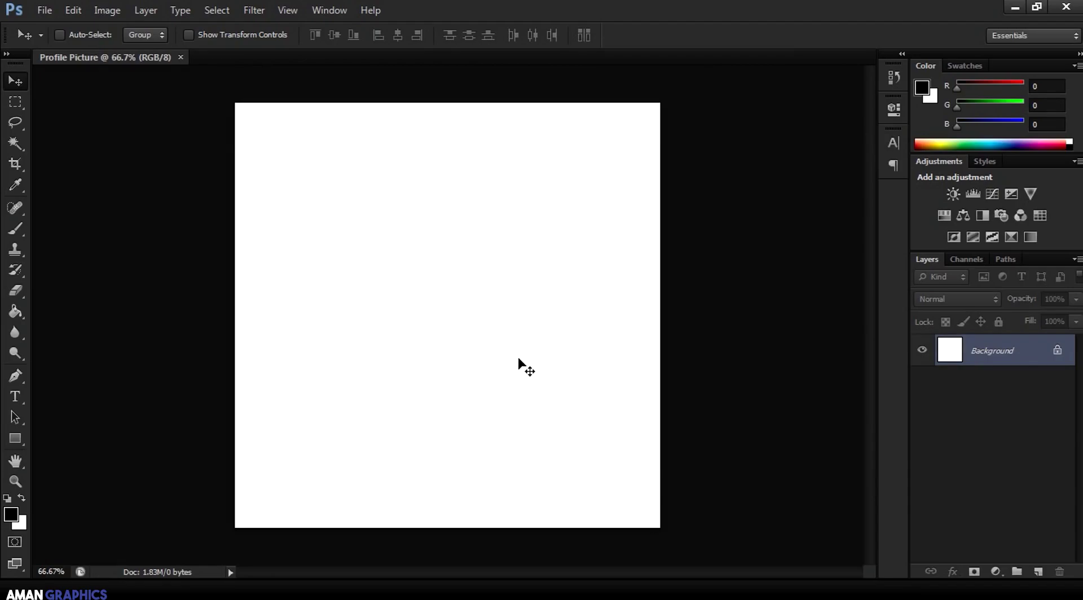
# Step: Convert the Background to Layer 0 and add a new Layer 1
pyautogui.doubleClick(1055, 357)
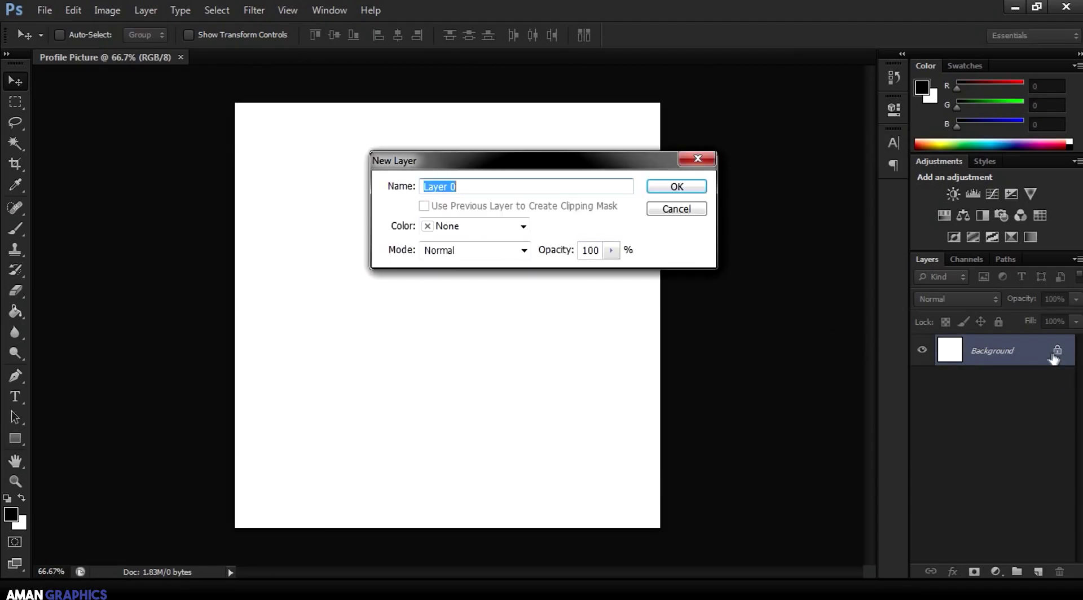
pyautogui.click(696, 185)
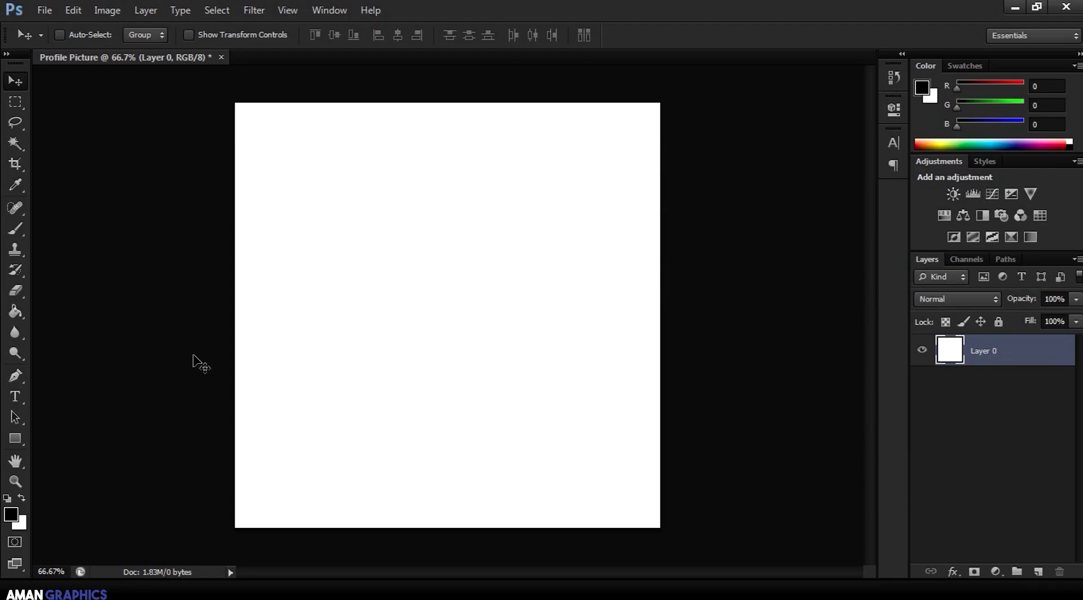
pyautogui.hotkey('ctrl', 'shift', 'n')
pyautogui.press('Return')
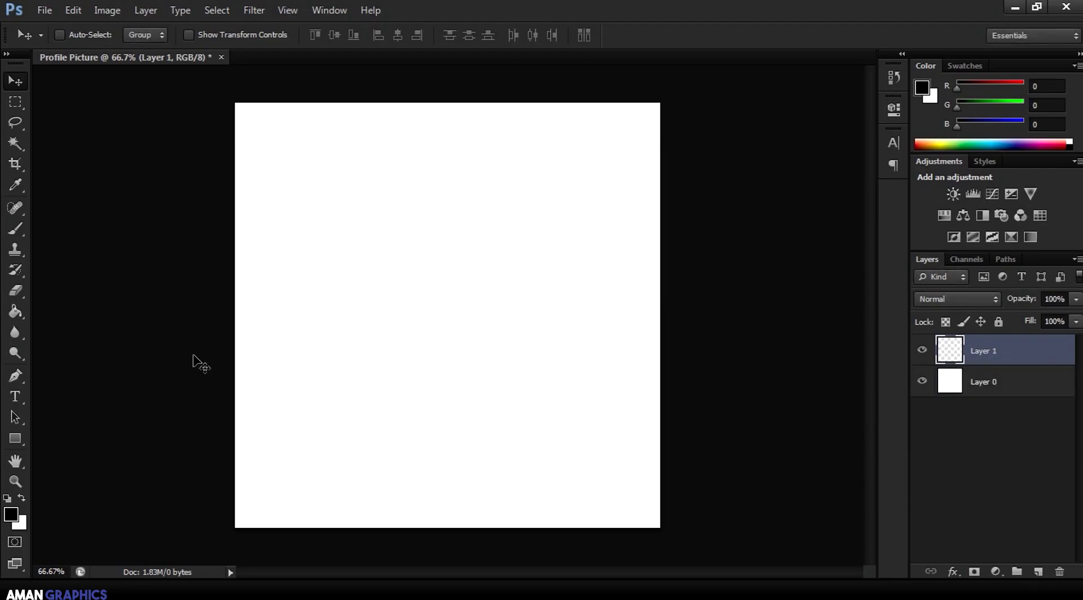
# Step: Fill Layer 1 solid black with the Paint Bucket and delete the white Layer 0
pyautogui.click(17, 314)
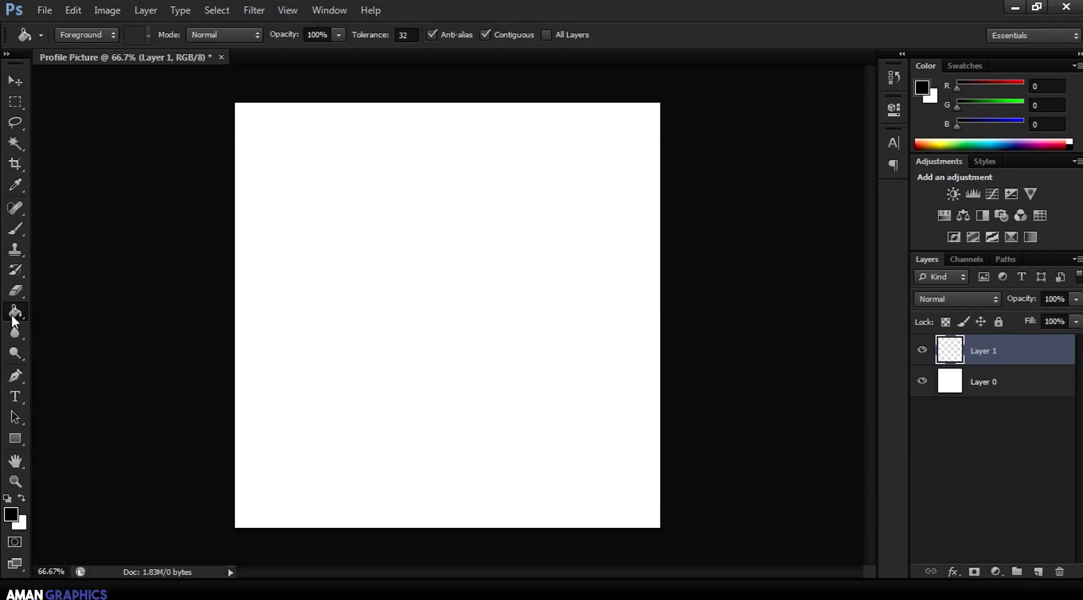
pyautogui.click(353, 375)
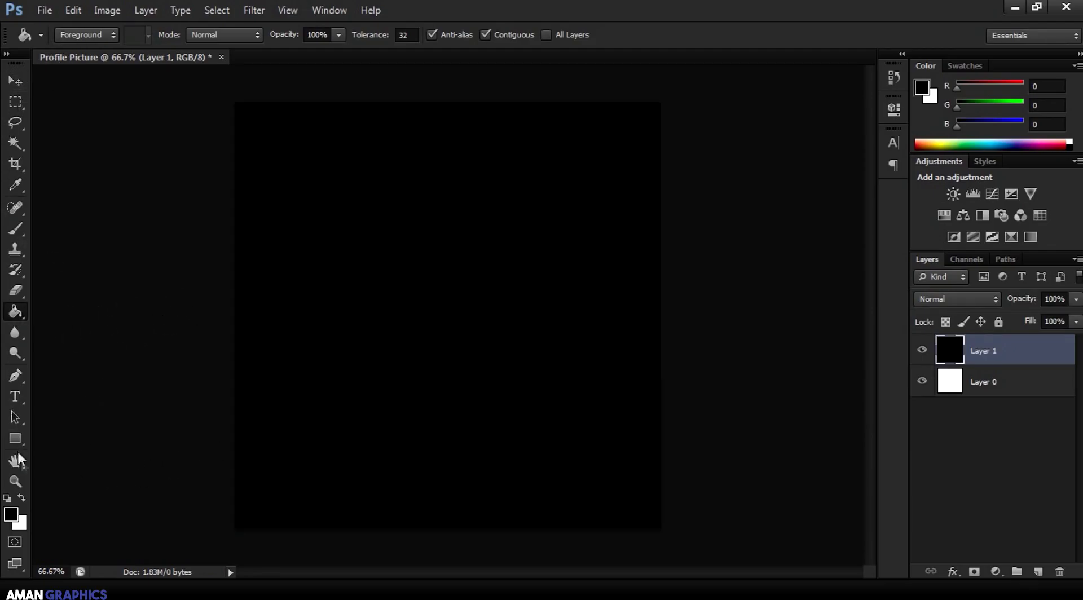
pyautogui.click(16, 81)
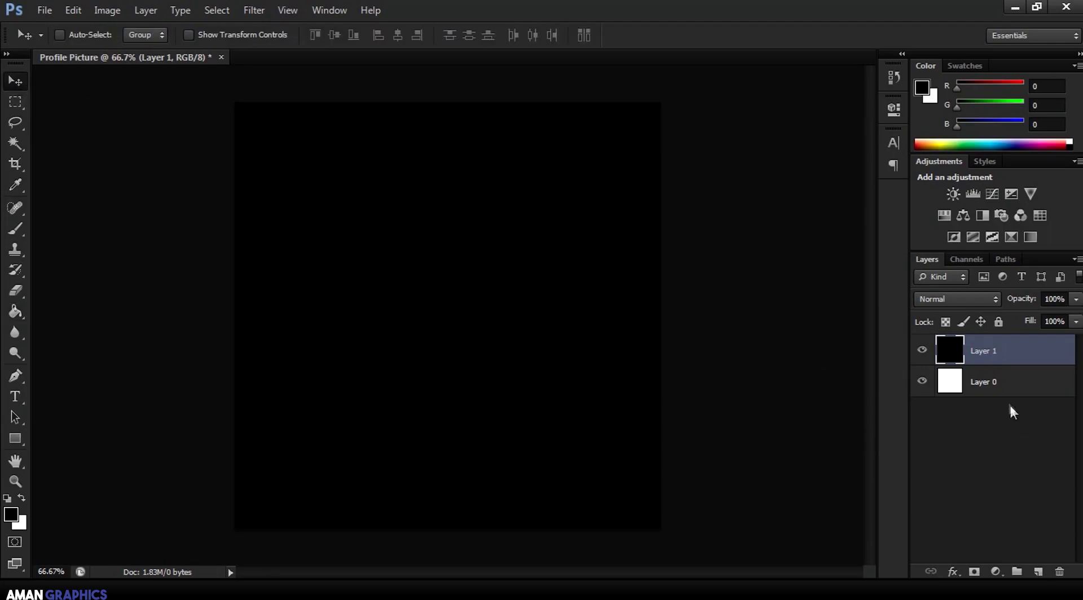
pyautogui.click(1017, 388)
pyautogui.press('Delete')
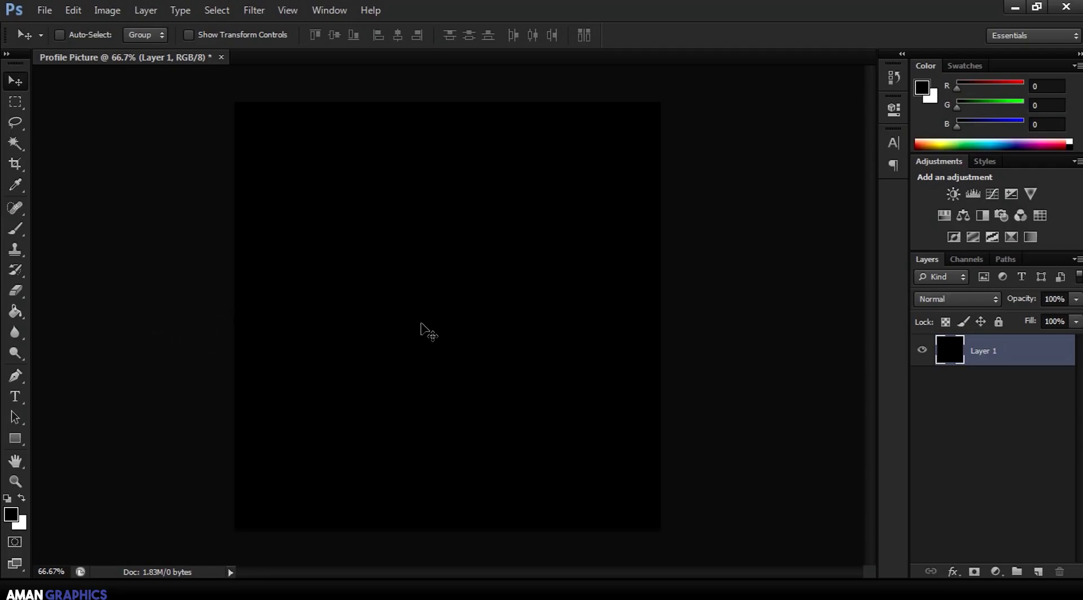
# Step: Add Layer 2 and draw a large circle over the canvas centre with the Ellipse tool
pyautogui.hotkey('ctrl', 'shift', 'n')
pyautogui.press('Return')
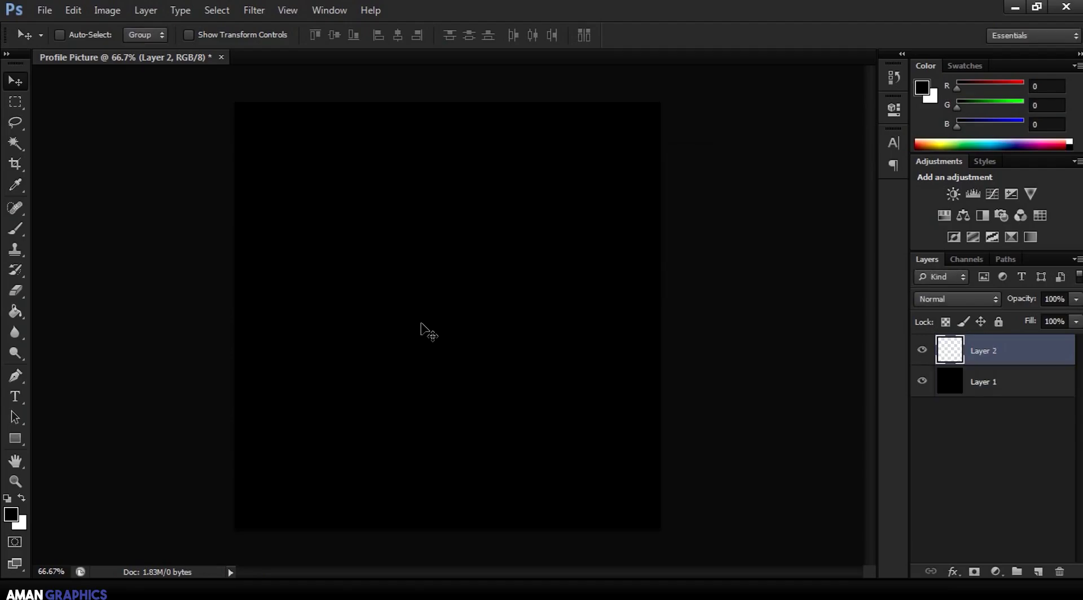
pyautogui.click(15, 439)
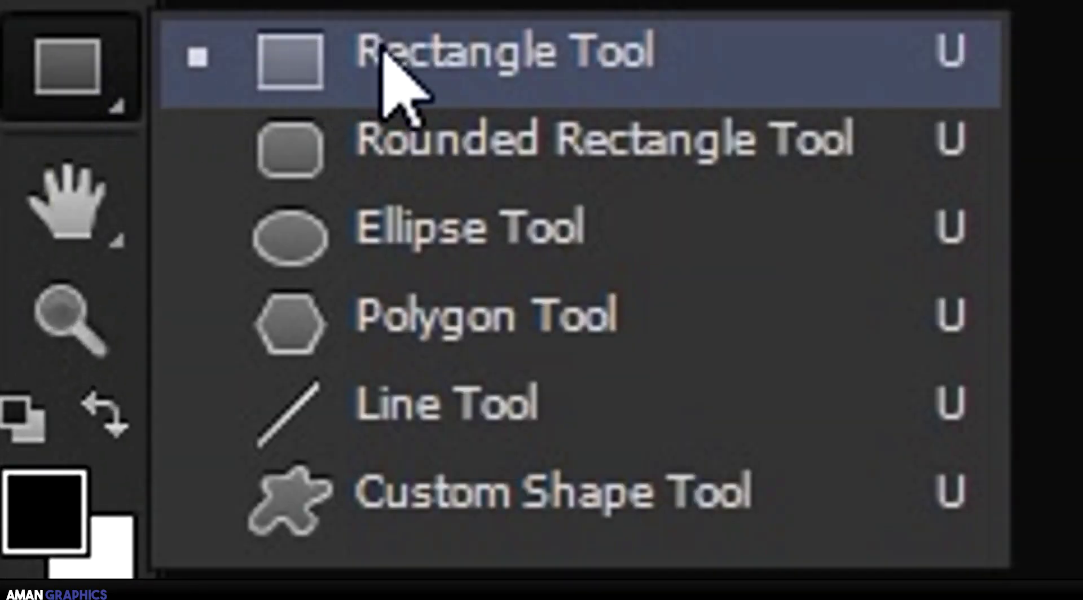
pyautogui.click(296, 234)
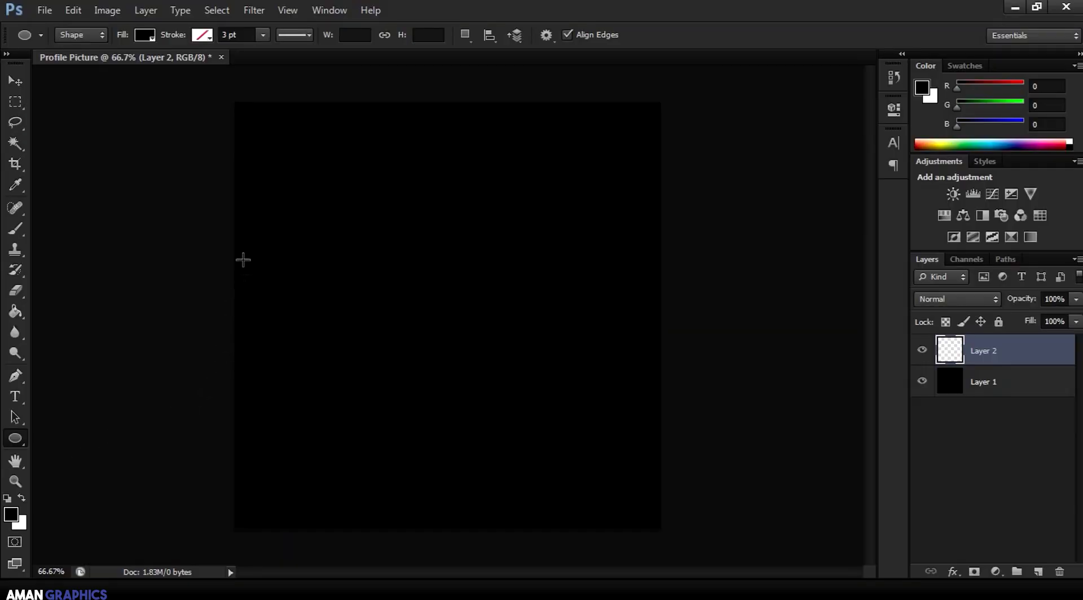
pyautogui.moveTo(267, 142); pyautogui.dragTo(629, 505)
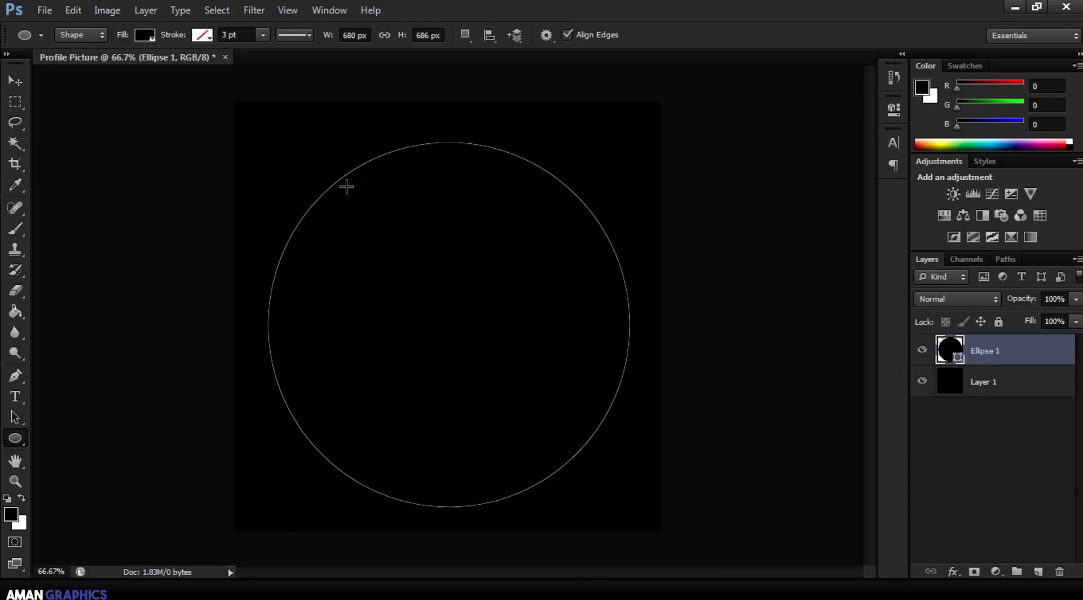
# Step: Give the circle a white stroke and set its fill to No Color
pyautogui.click(203, 34)
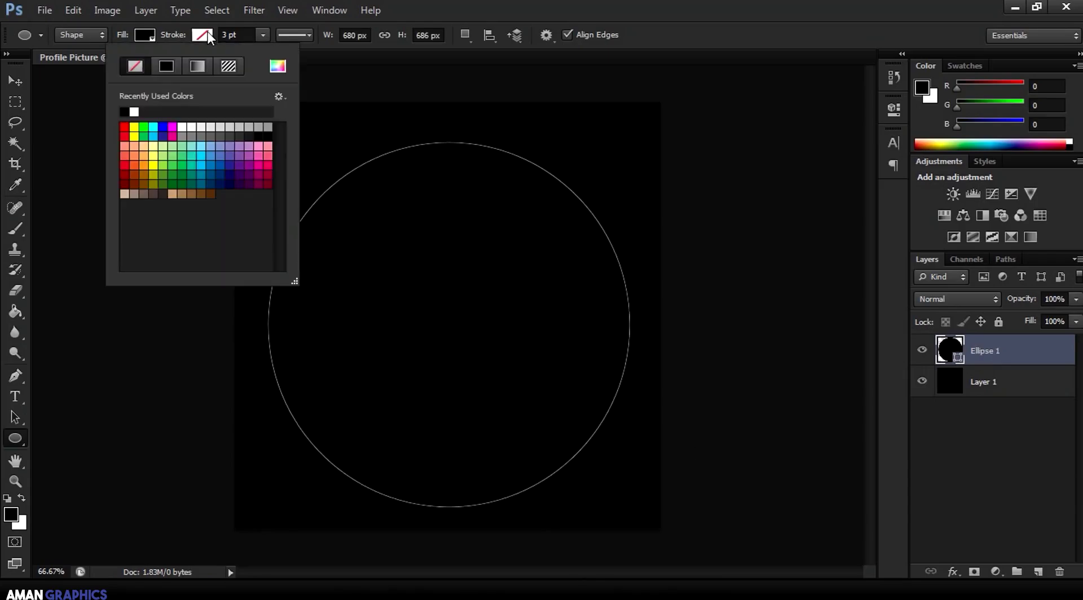
pyautogui.click(134, 111)
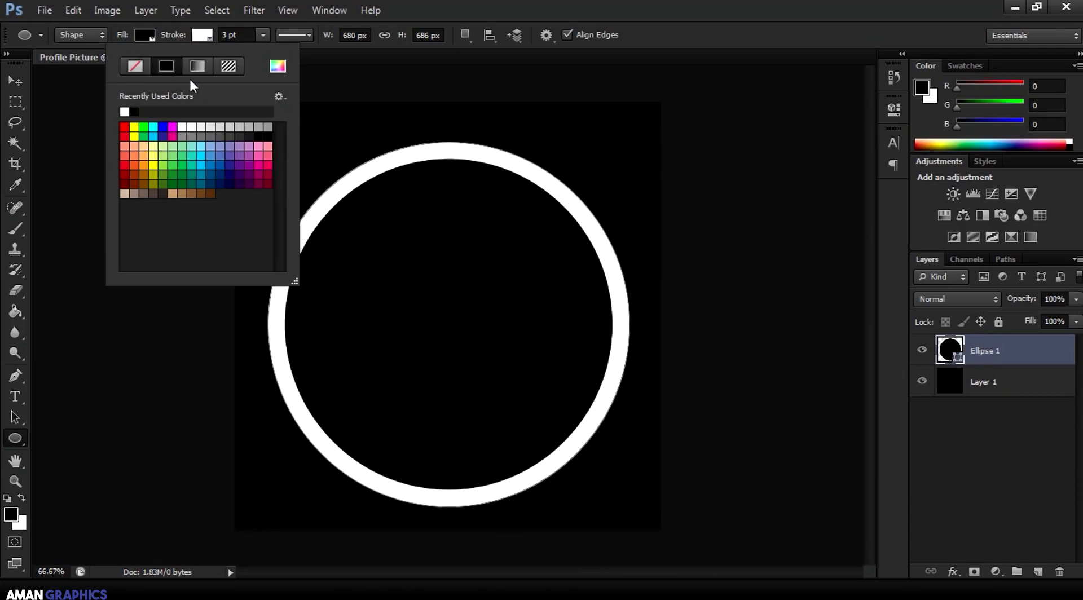
pyautogui.click(144, 35)
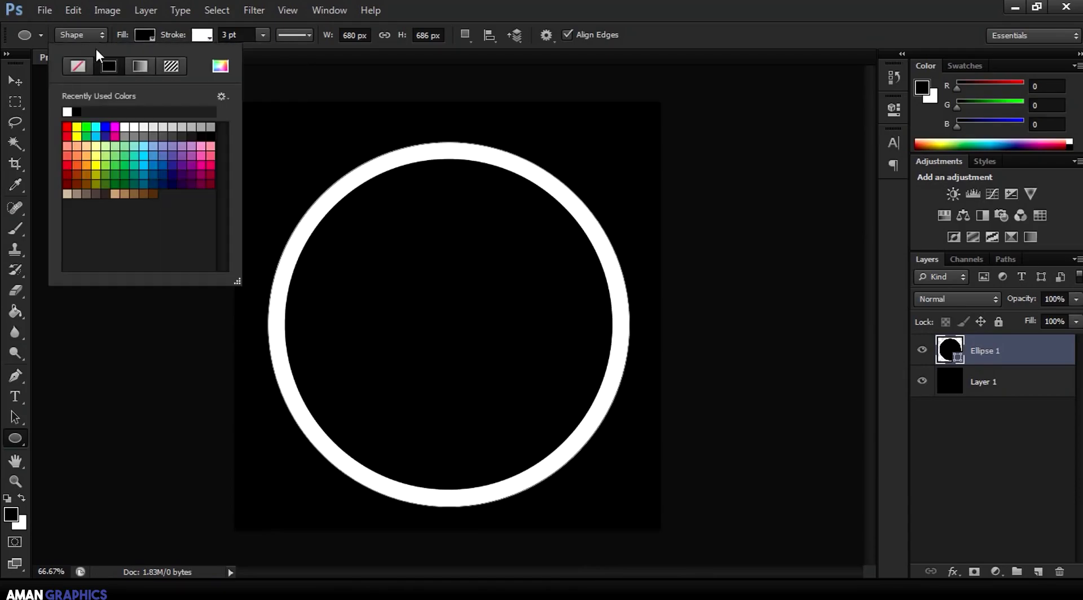
pyautogui.click(76, 73)
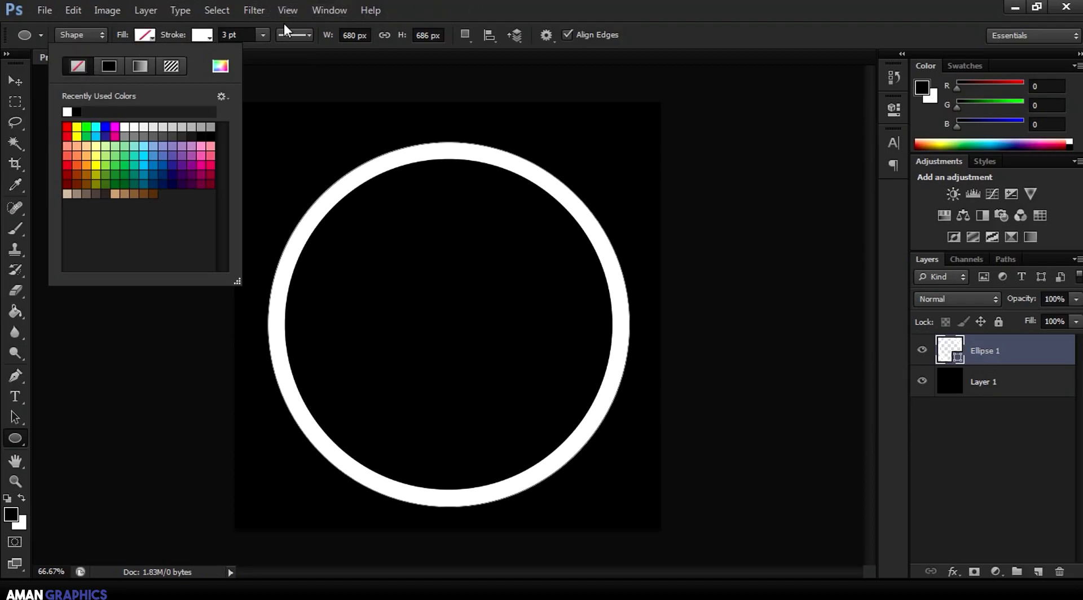
# Step: Thin the ring's stroke width to 2.38 pt
pyautogui.click(262, 36)
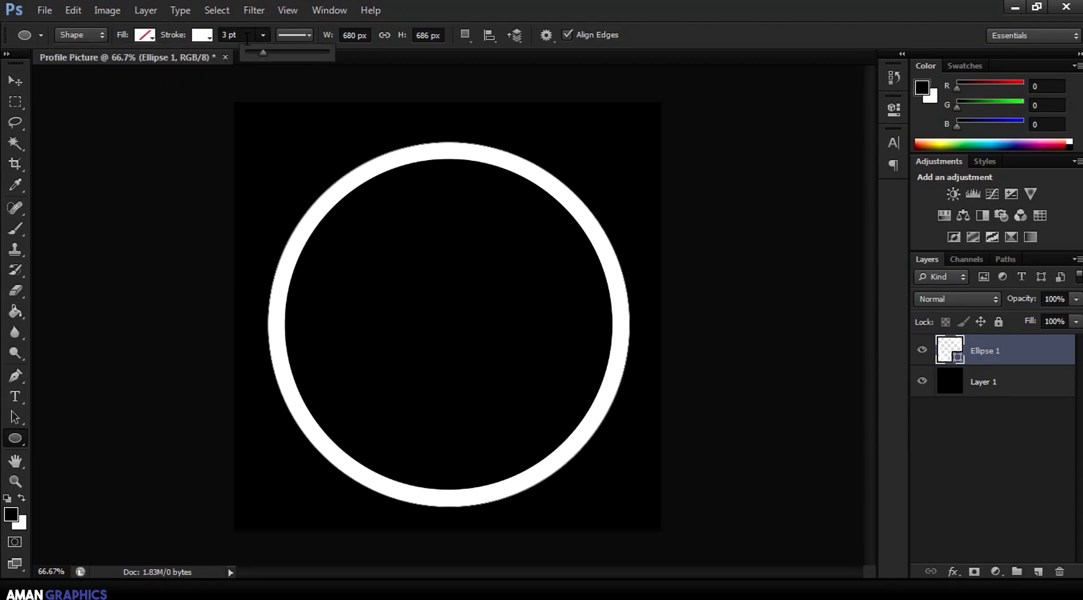
pyautogui.moveTo(259, 47); pyautogui.dragTo(262, 52)
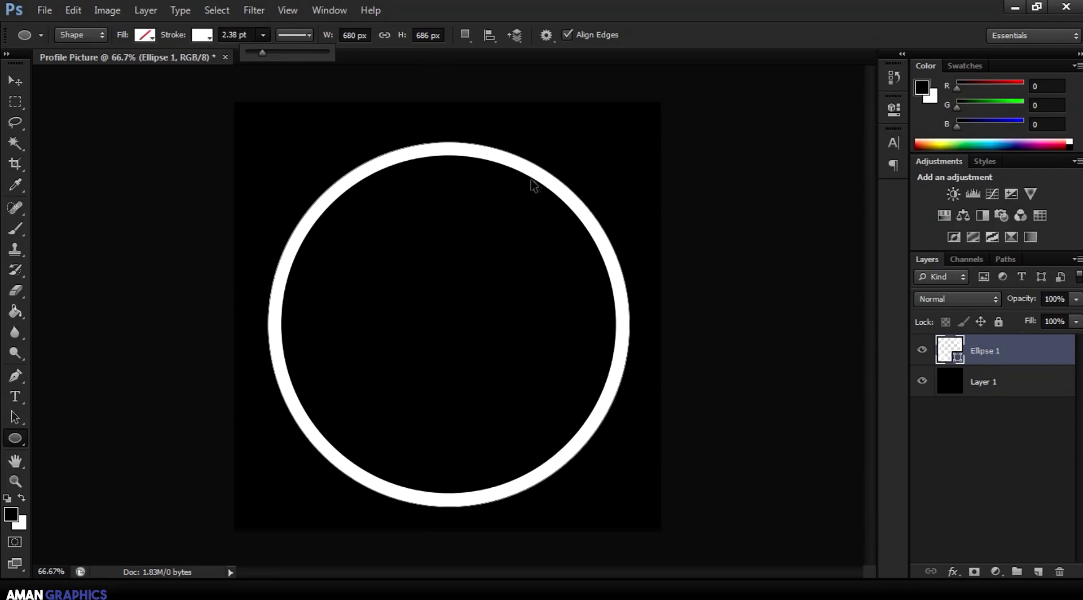
pyautogui.click(601, 243)
# Step: Scale the ring to about 115% and nudge it with arrow keys to recentre it
pyautogui.hotkey('ctrl', 't')
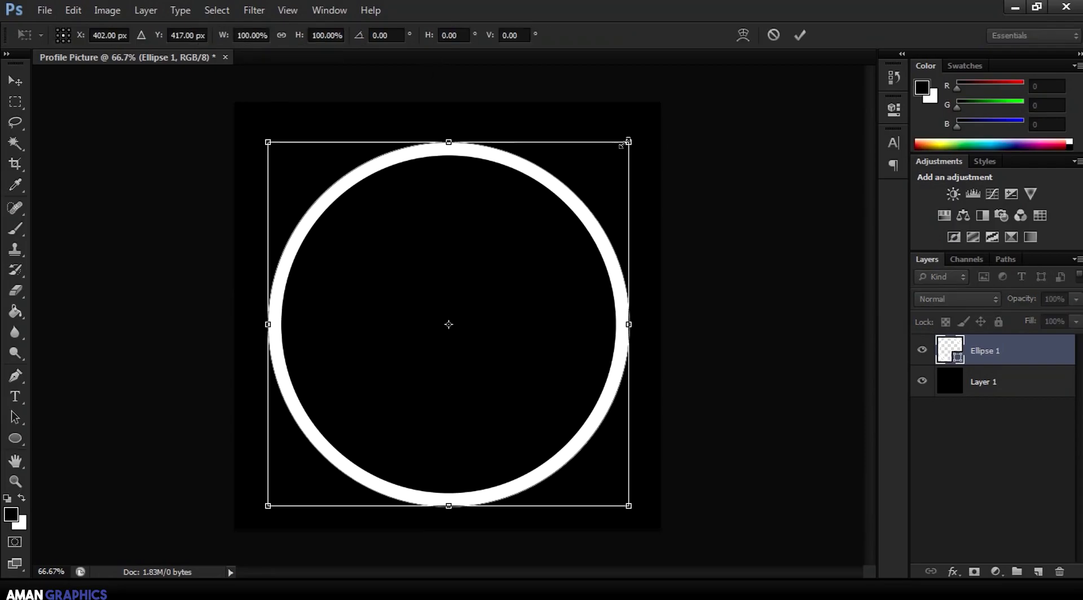
pyautogui.moveTo(629, 141); pyautogui.dragTo(663, 108)
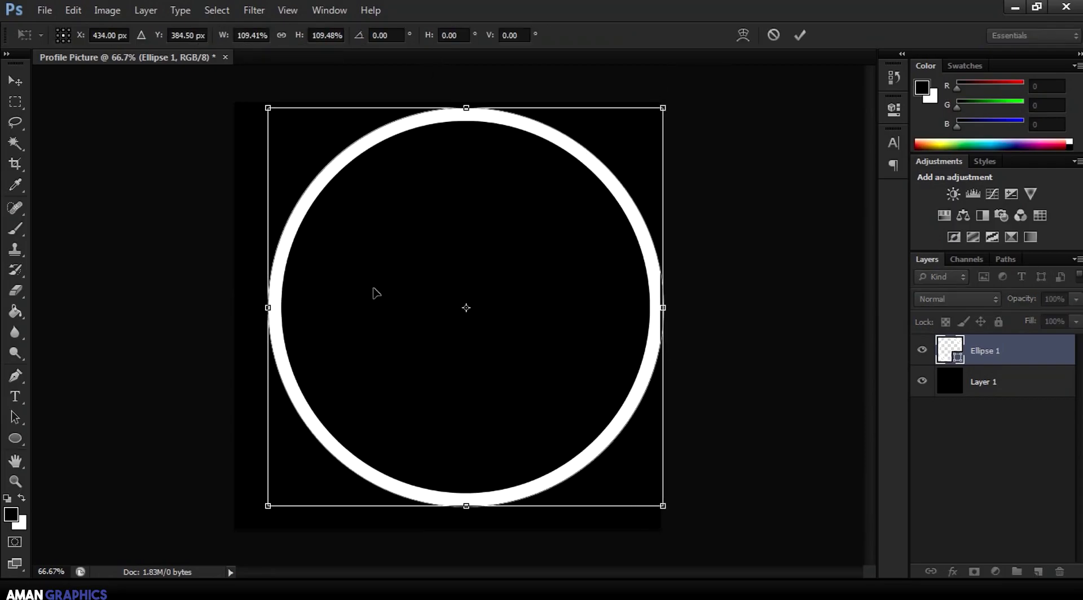
pyautogui.moveTo(259, 508); pyautogui.dragTo(238, 528)
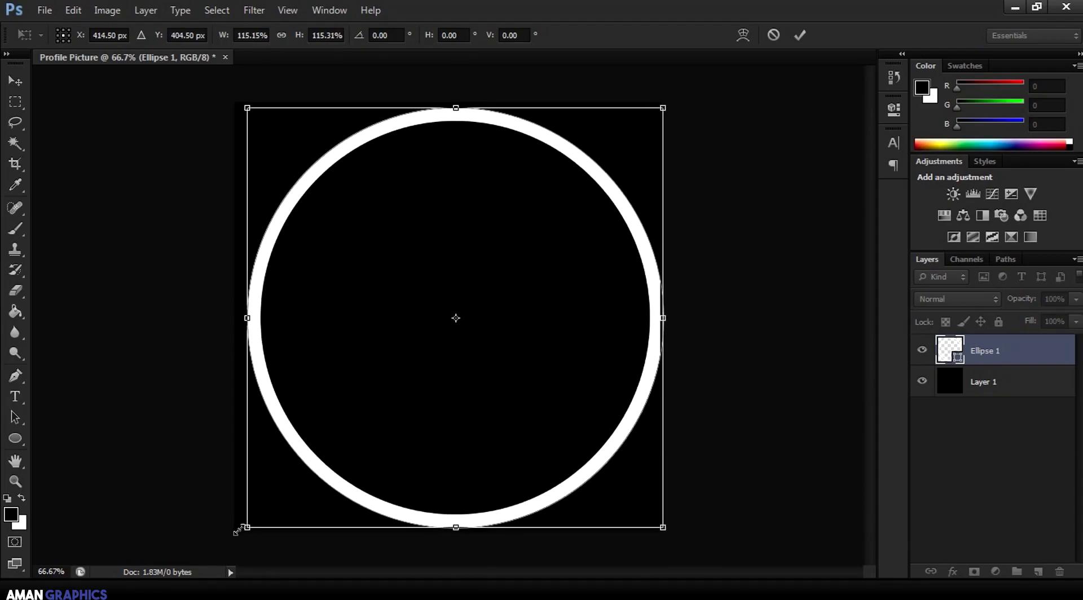
pyautogui.click(805, 26)
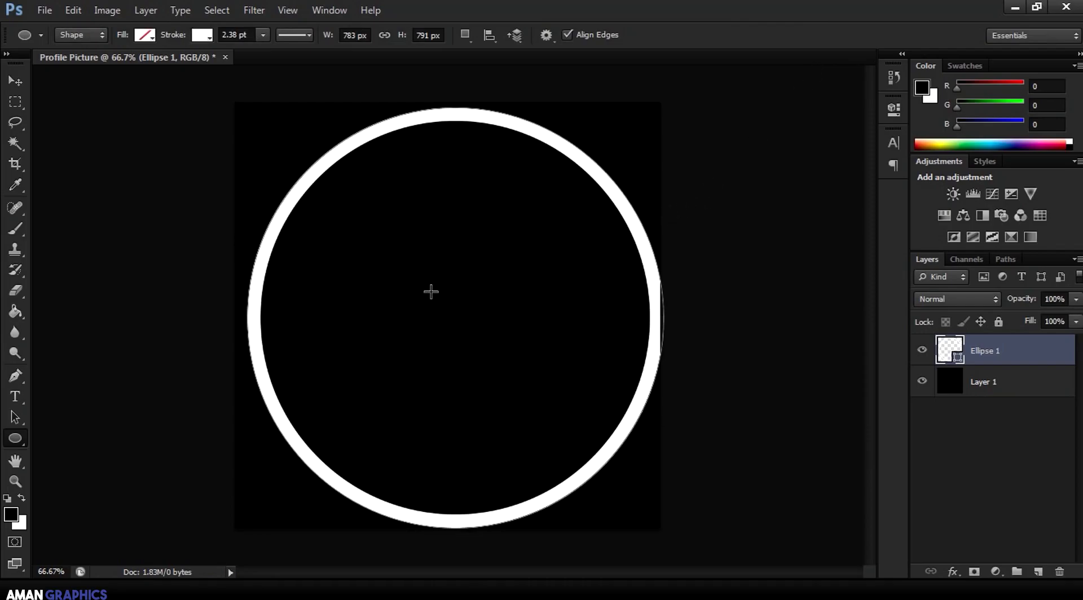
pyautogui.click(23, 79)
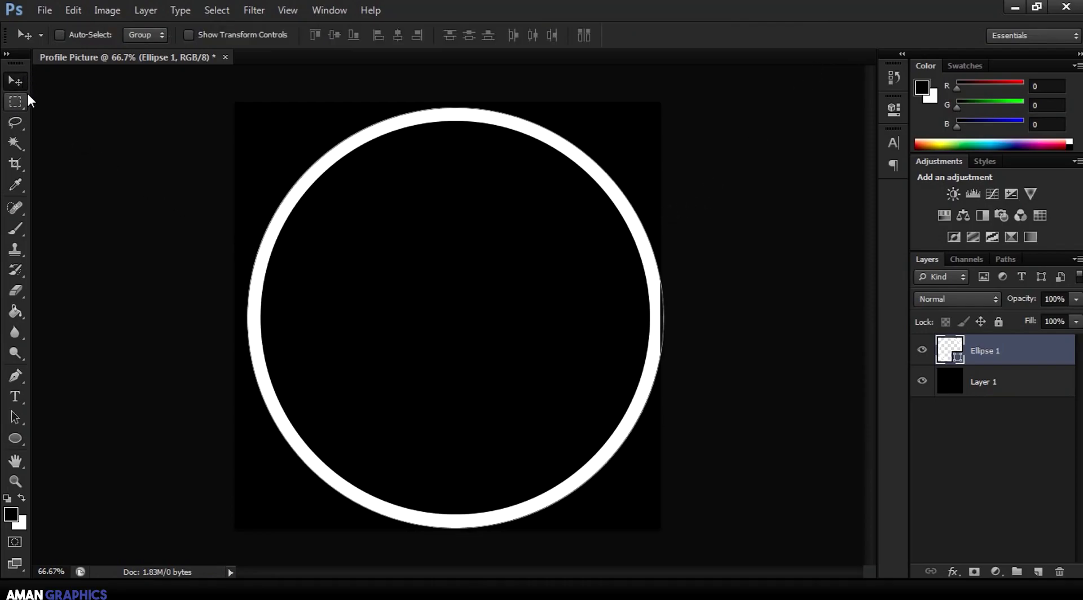
pyautogui.press('Left')
pyautogui.press('Left')
pyautogui.press('Left')
pyautogui.press('Left')
pyautogui.press('Left')
pyautogui.press('Left')
pyautogui.press('Left')
pyautogui.press('Left')
pyautogui.press('Left')
pyautogui.press('Left')
pyautogui.press('Left')
pyautogui.press('Left')
pyautogui.press('Left')
pyautogui.press('Left')
pyautogui.press('Left')
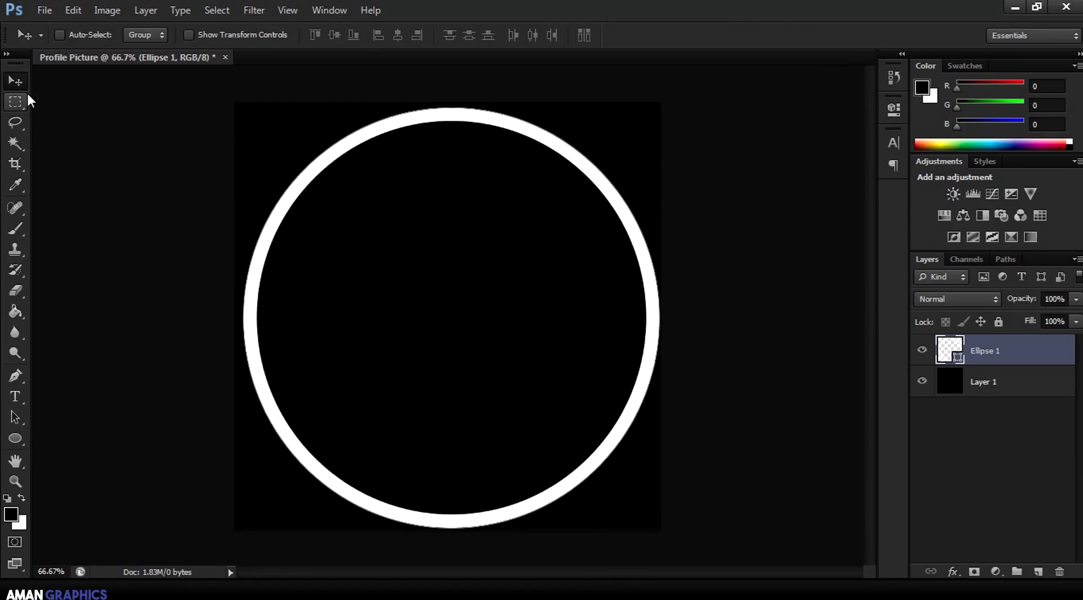
pyautogui.press('Left')
pyautogui.press('Left')
pyautogui.press('Left')
pyautogui.press('Right')
pyautogui.press('Right')
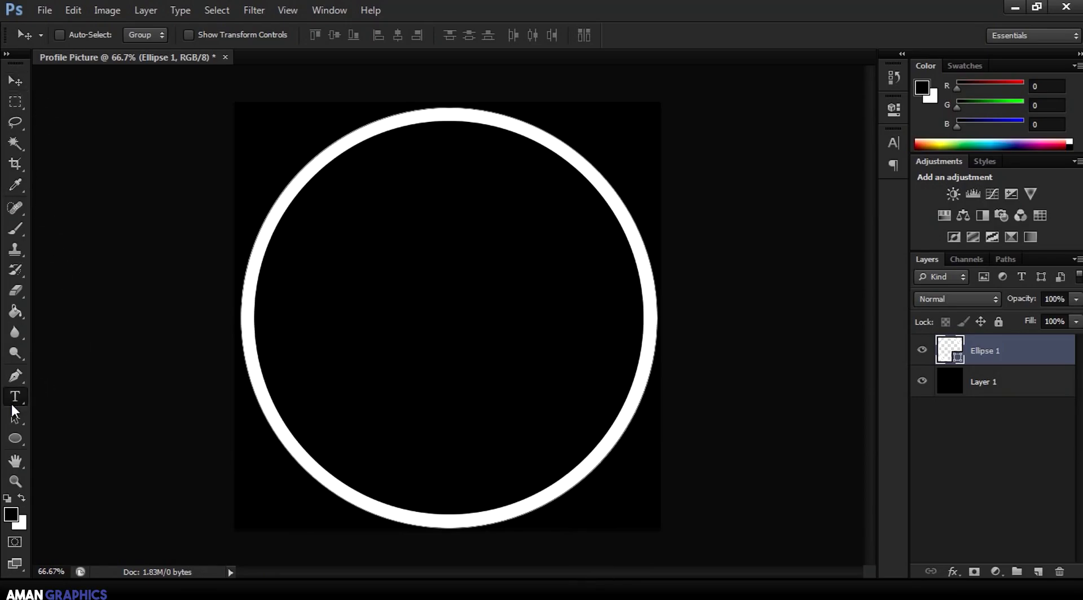
# Step: Switch to the Type tool and set the font to The Bold Font
pyautogui.press('t')
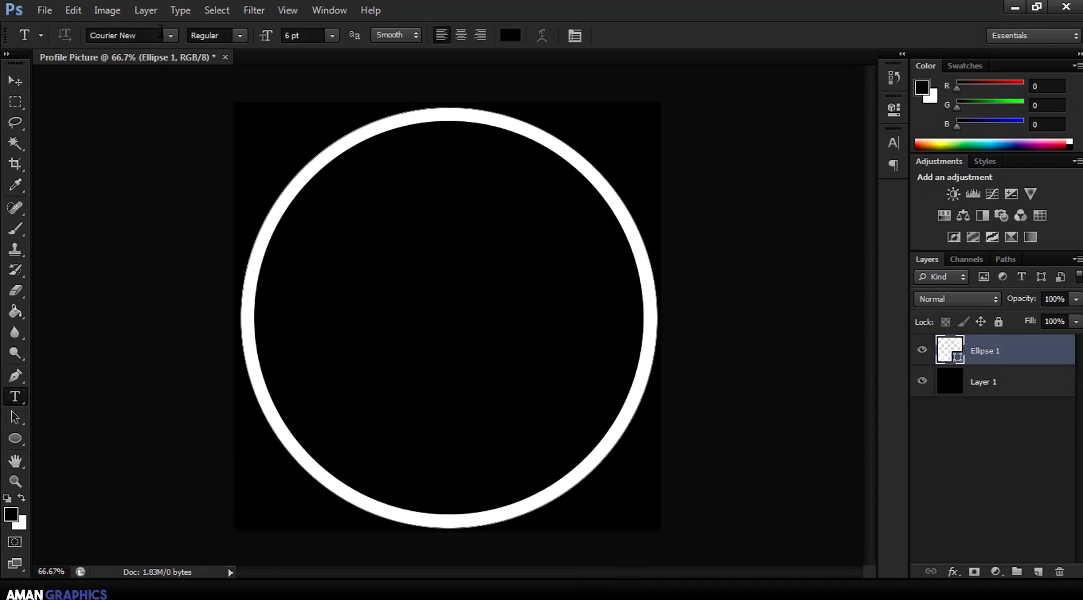
pyautogui.click(172, 37)
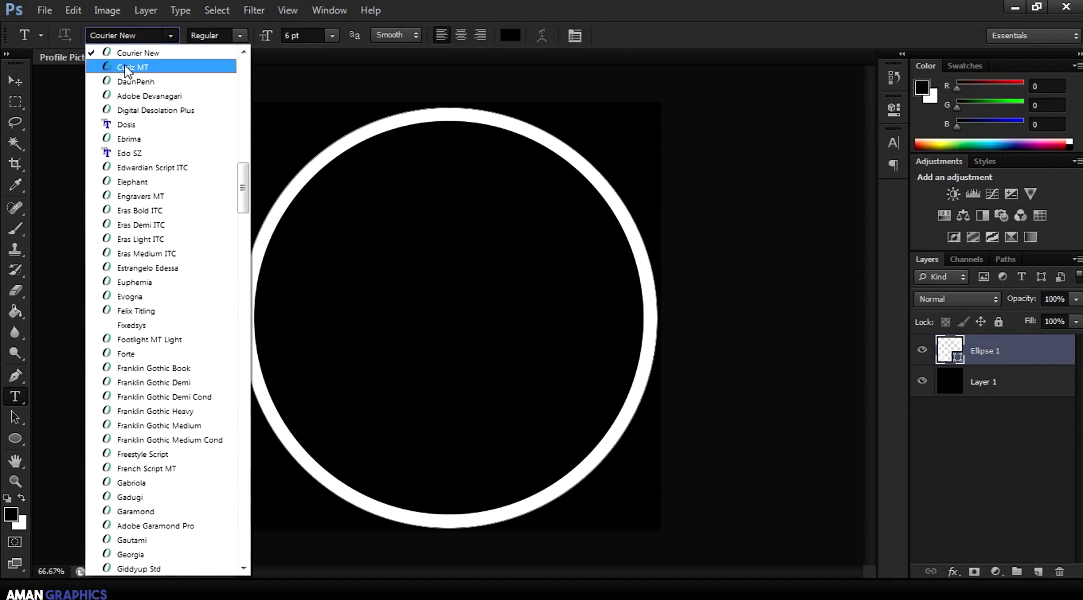
pyautogui.click(134, 35)
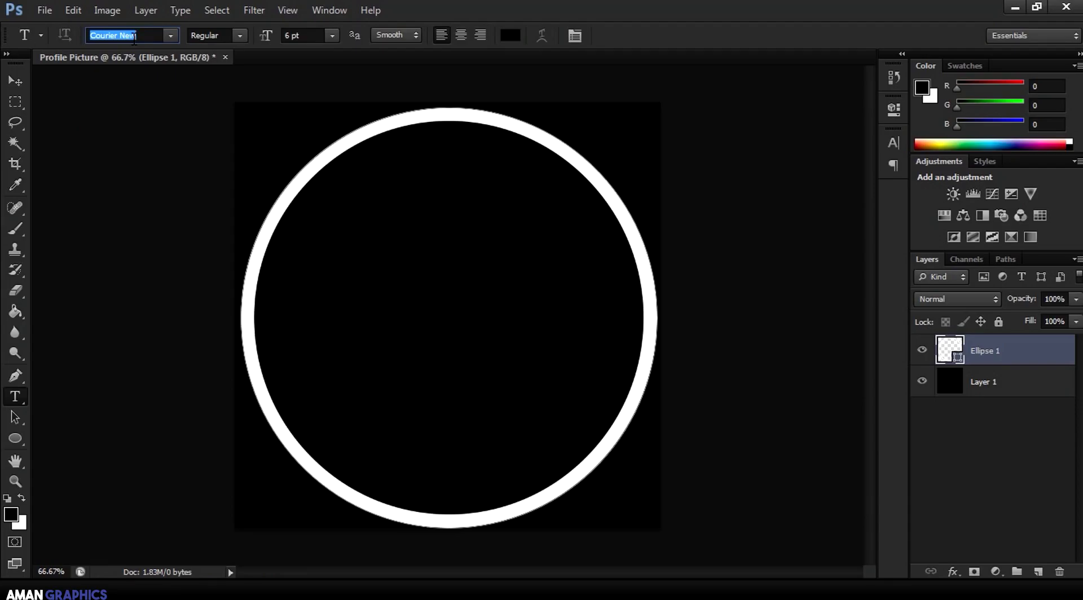
pyautogui.write('The Bold Font')
pyautogui.press('Return')
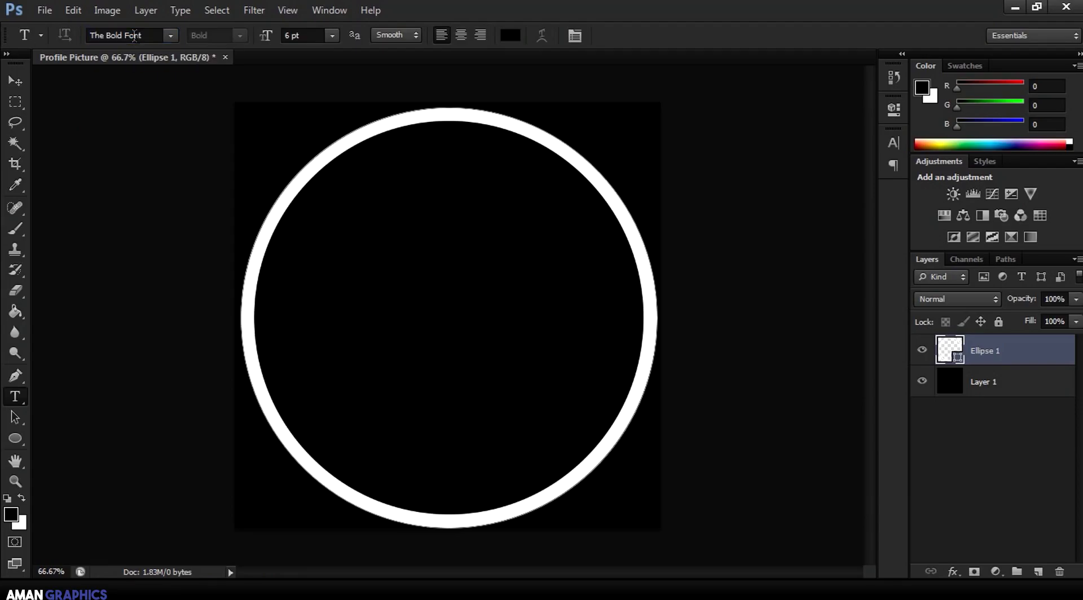
# Step: Set the text colour to saturated blue #006cff
pyautogui.click(512, 36)
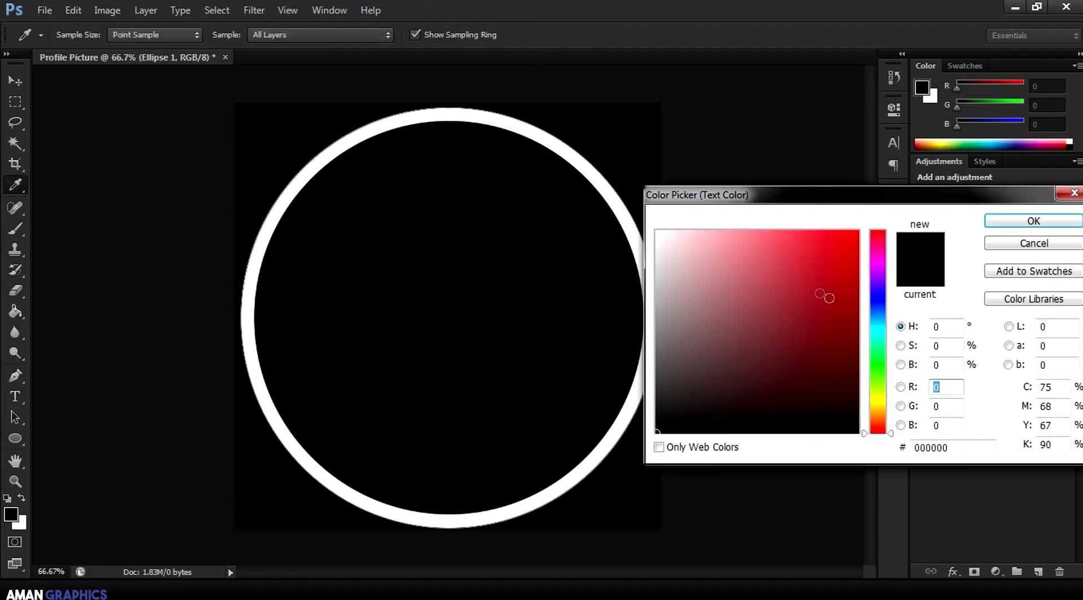
pyautogui.moveTo(878, 330); pyautogui.dragTo(878, 312)
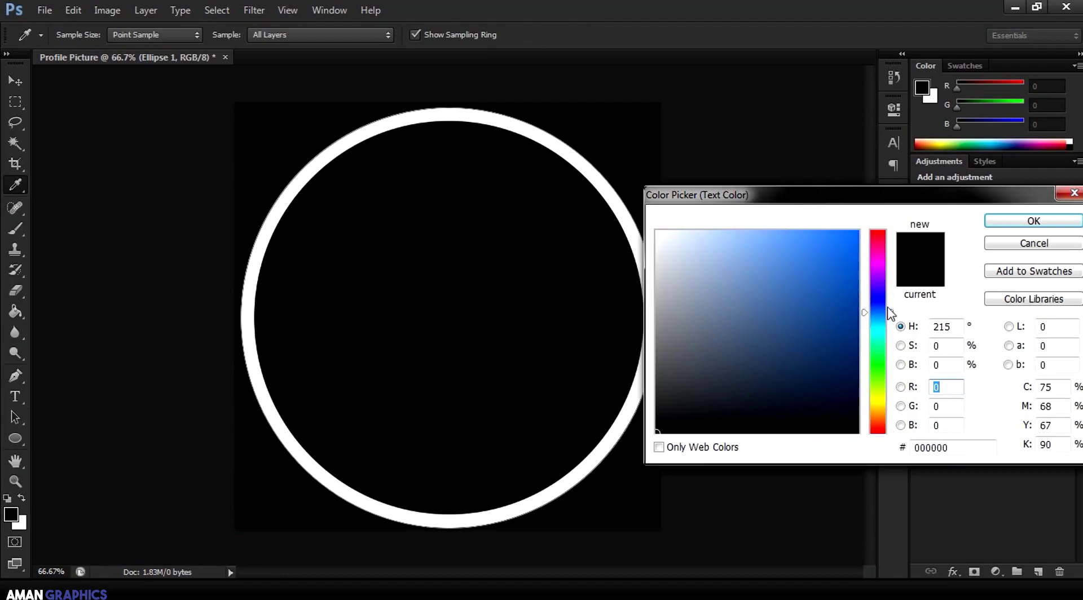
pyautogui.click(858, 232)
pyautogui.click(1021, 222)
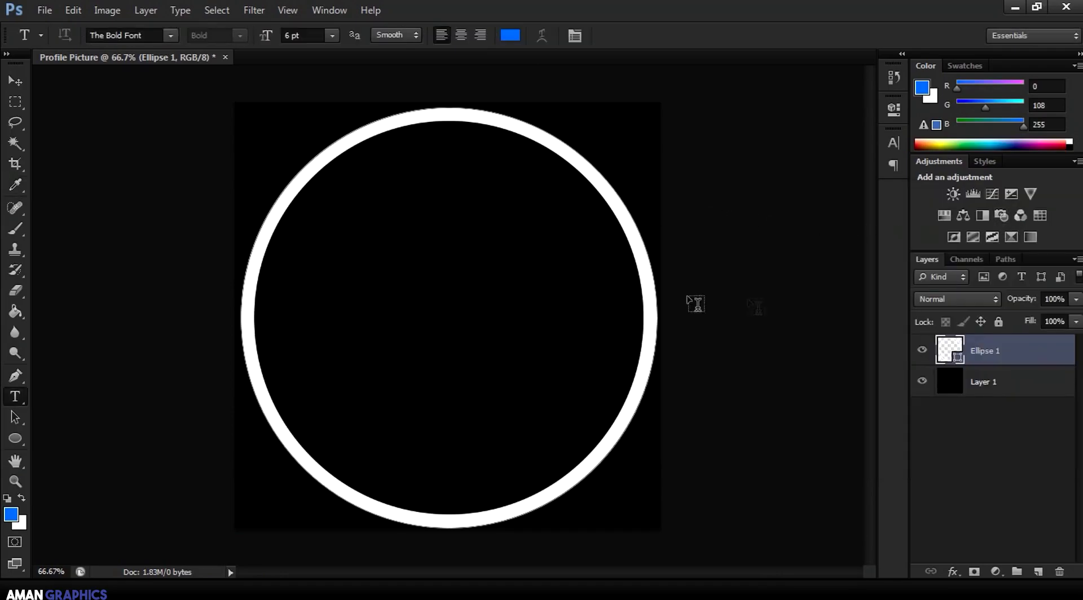
# Step: Add a new layer and type the letter 'A' at the canvas centre
pyautogui.hotkey('ctrl', 'shift', 'n')
pyautogui.press('Return')
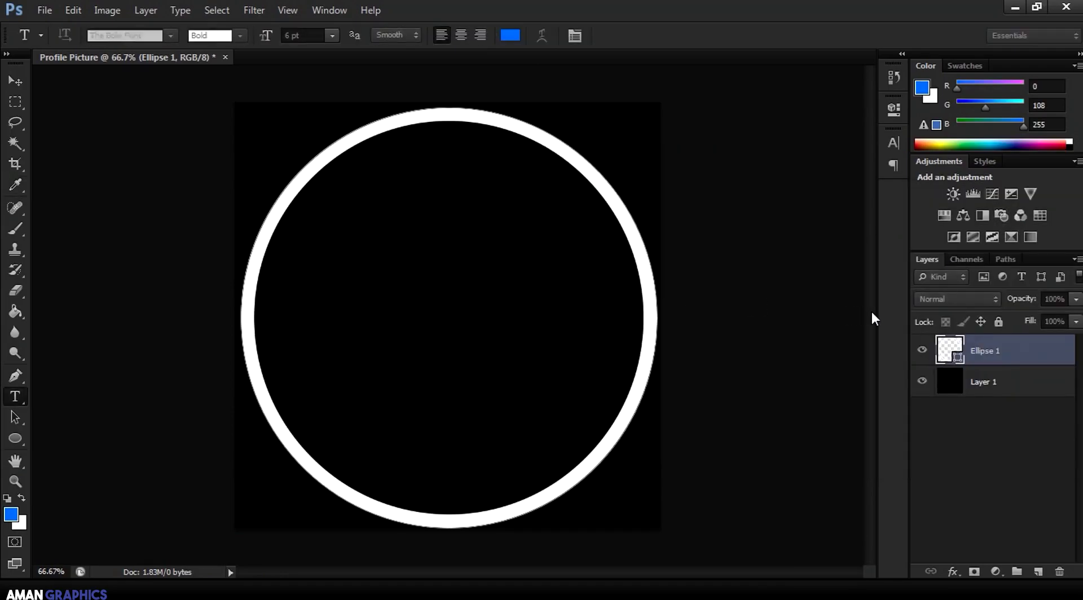
pyautogui.click(429, 303)
pyautogui.write('A')
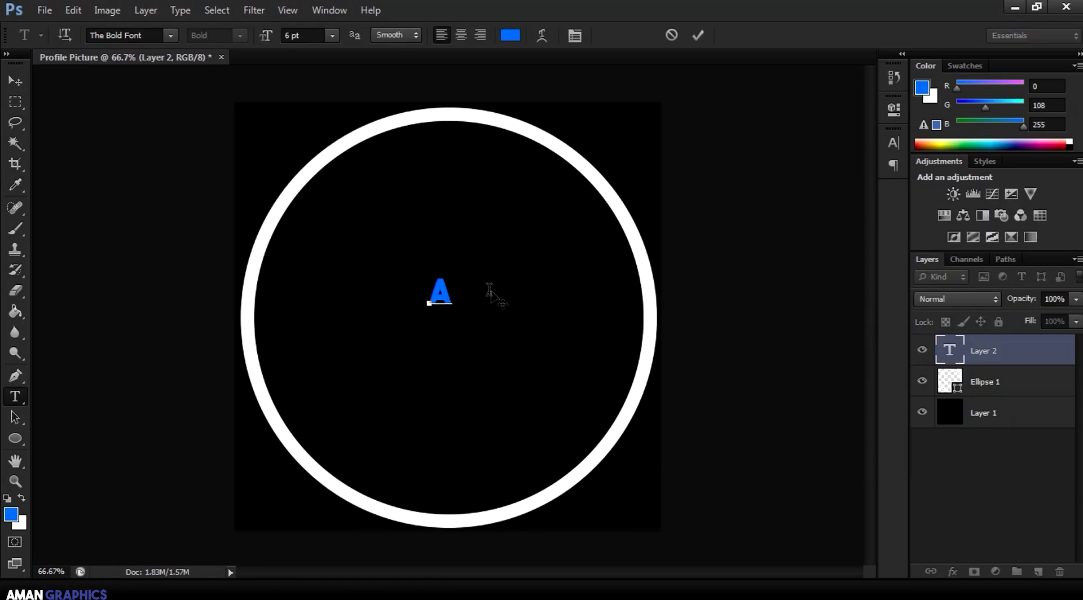
pyautogui.click(700, 35)
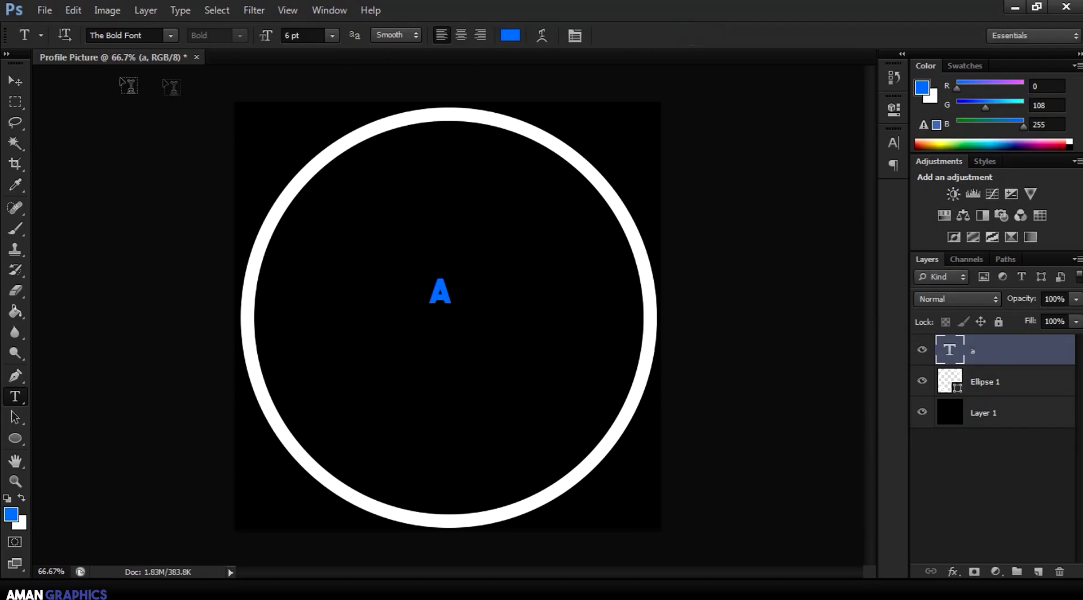
# Step: Free-transform the A, scaling it up to about 1037%
pyautogui.click(16, 81)
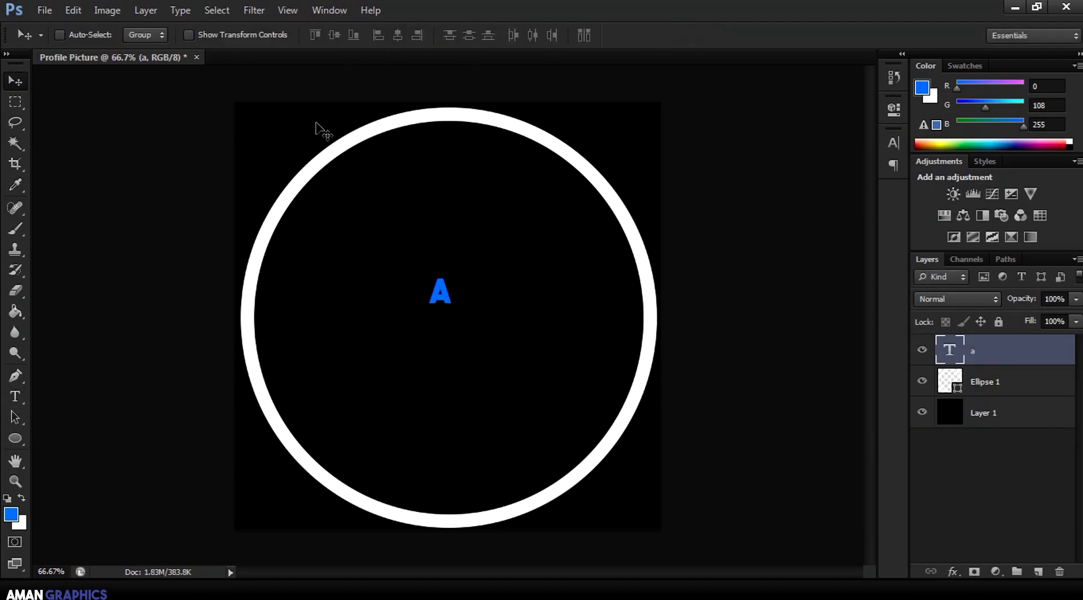
pyautogui.hotkey('ctrl', 't')
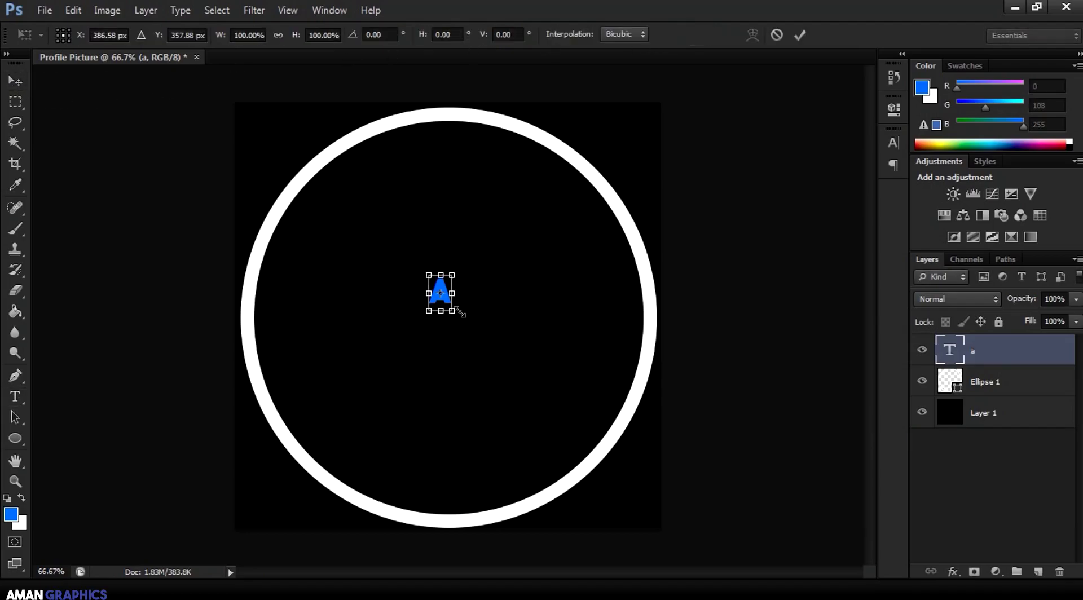
pyautogui.moveTo(460, 312); pyautogui.dragTo(462, 313)
pyautogui.moveTo(520, 346); pyautogui.dragTo(558, 401)
pyautogui.moveTo(454, 319); pyautogui.dragTo(537, 445)
pyautogui.moveTo(429, 275); pyautogui.dragTo(260, 217)
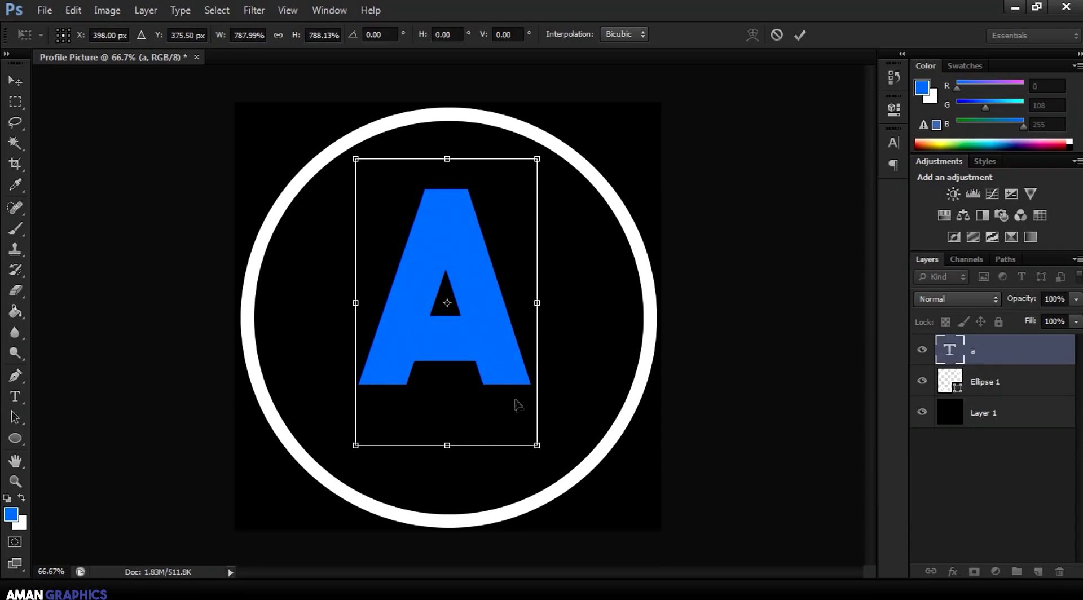
pyautogui.moveTo(531, 441); pyautogui.dragTo(564, 490)
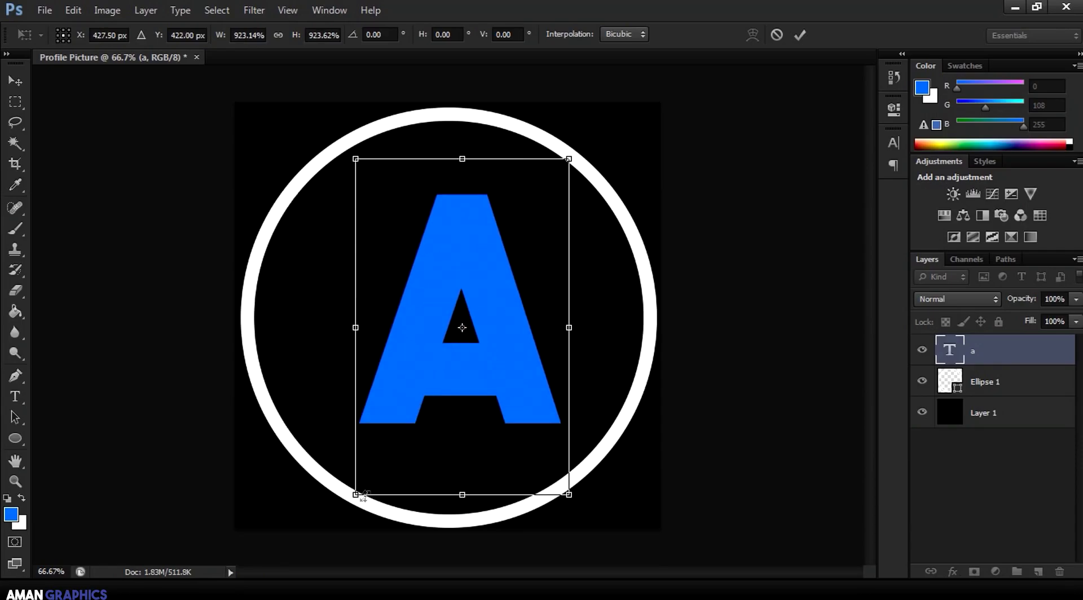
pyautogui.moveTo(355, 494); pyautogui.dragTo(327, 535)
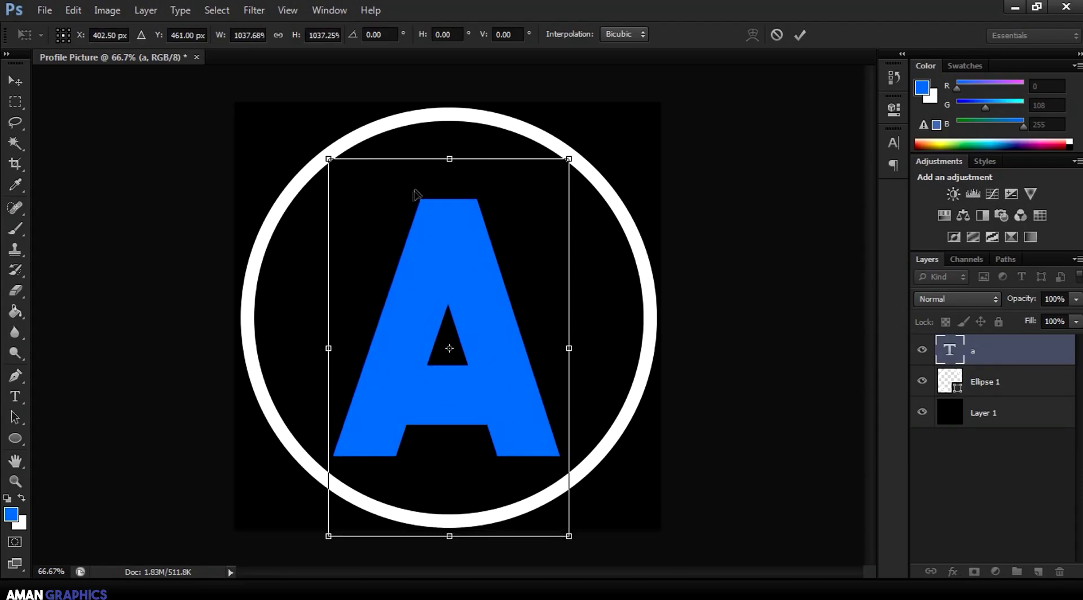
# Step: Scale the A further to about 1608% and reposition it, then cancel the transform
pyautogui.moveTo(440, 177)
pyautogui.mouseDown()
pyautogui.moveTo(414, 165)
pyautogui.moveTo(432, 169)
pyautogui.mouseUp()
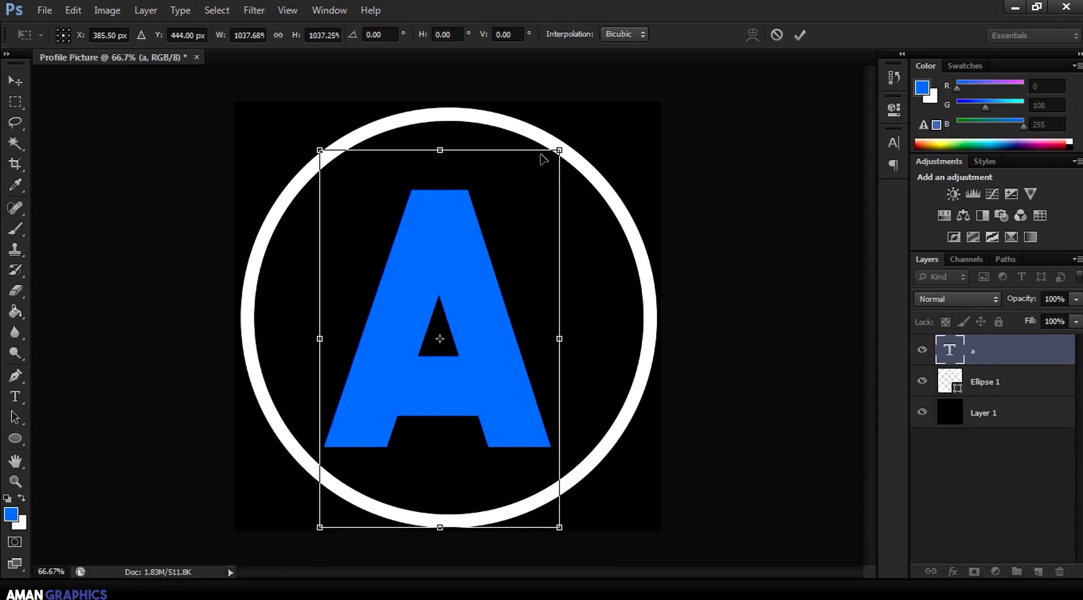
pyautogui.moveTo(558, 150); pyautogui.dragTo(599, 86)
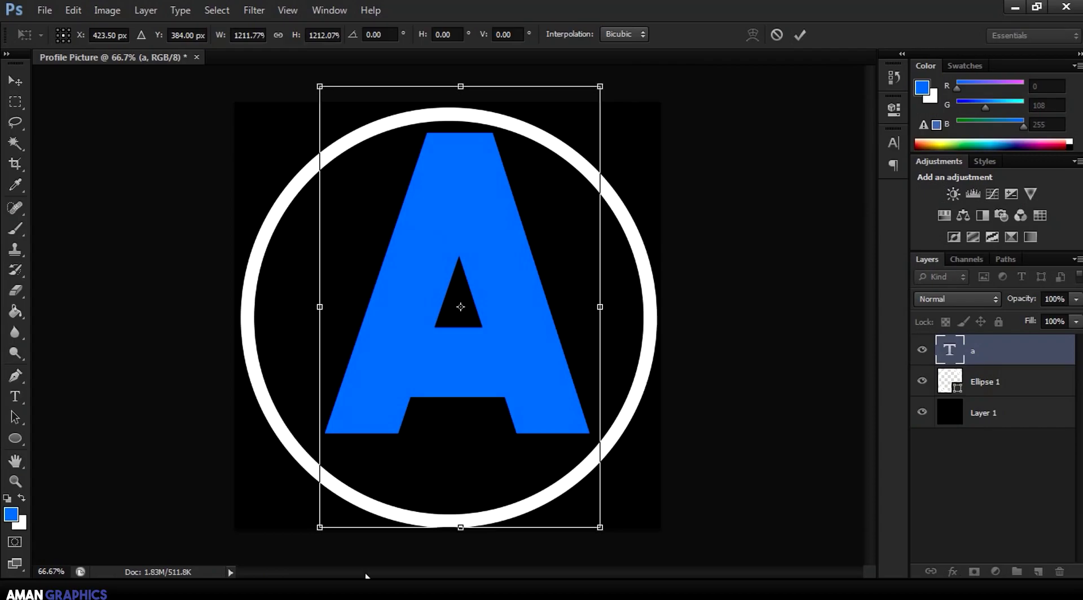
pyautogui.moveTo(326, 520); pyautogui.dragTo(317, 533)
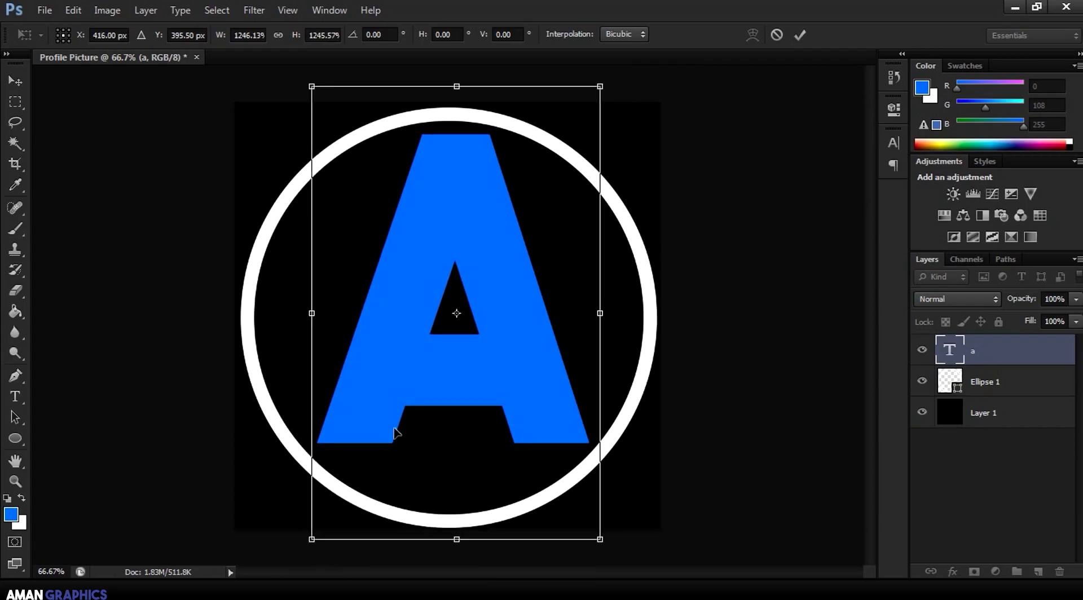
pyautogui.moveTo(301, 83); pyautogui.dragTo(264, 27)
pyautogui.moveTo(604, 540); pyautogui.dragTo(646, 573)
pyautogui.moveTo(535, 353); pyautogui.dragTo(509, 375)
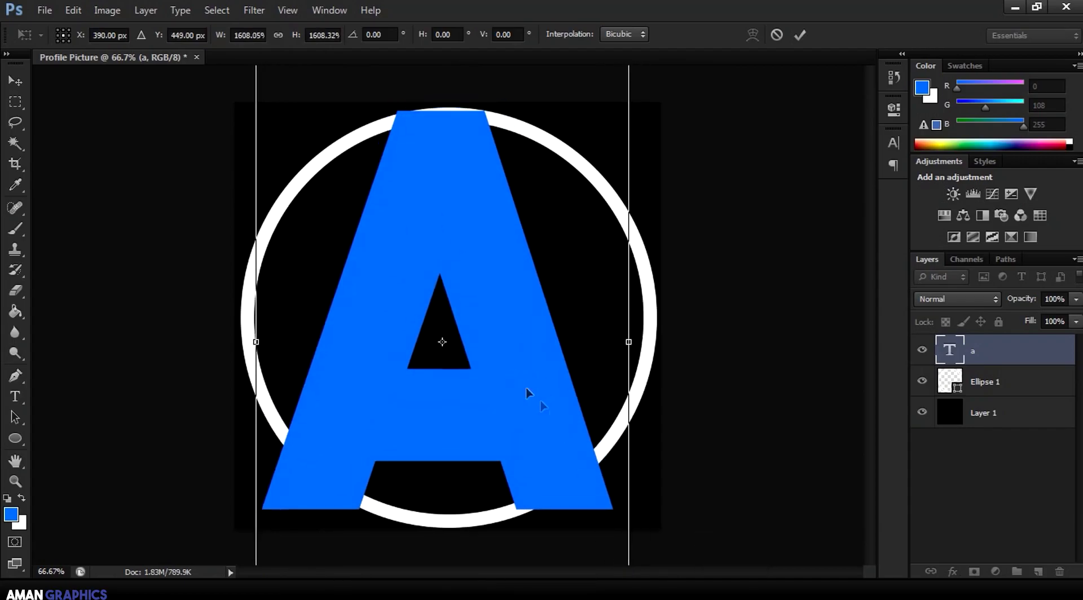
pyautogui.click(779, 33)
# Step: Select the A text layer and scale the A up to fill the ring
pyautogui.click(1005, 379)
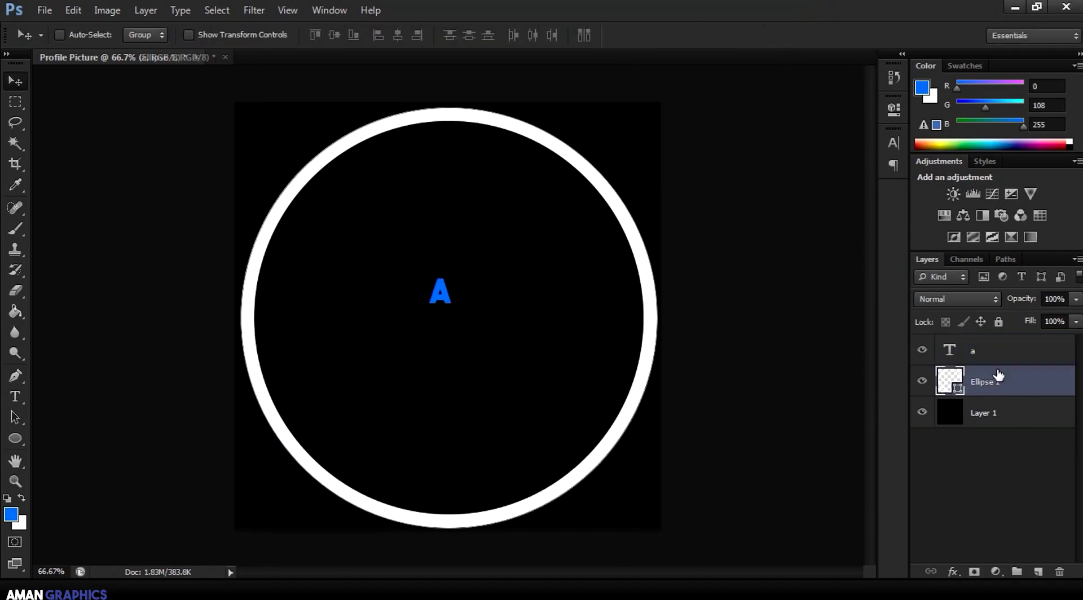
pyautogui.hotkey('ctrl', 't')
pyautogui.press('Escape')
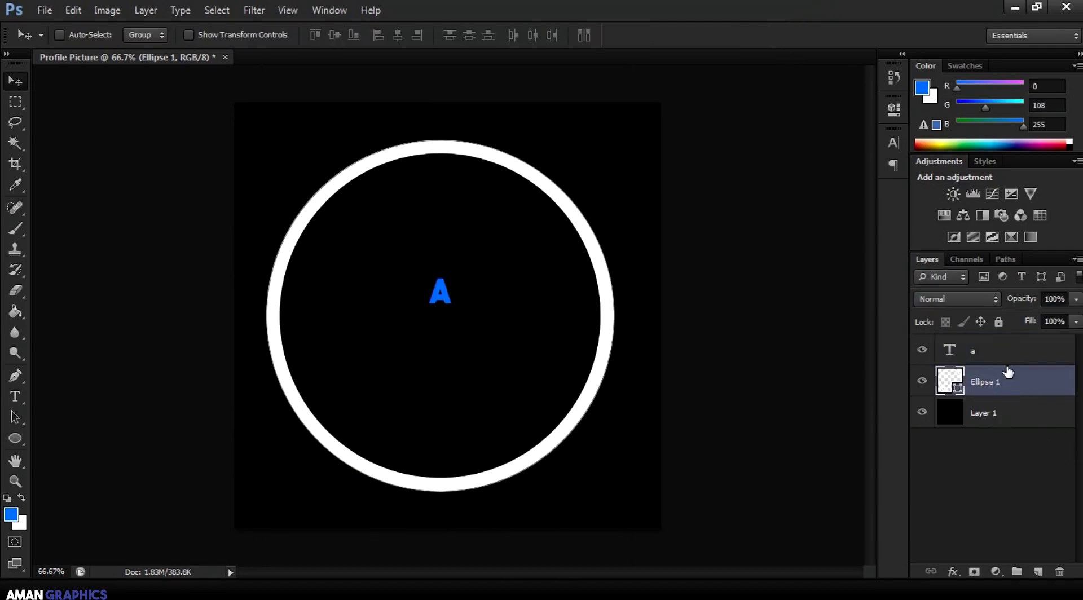
pyautogui.click(1007, 349)
pyautogui.hotkey('ctrl', 't')
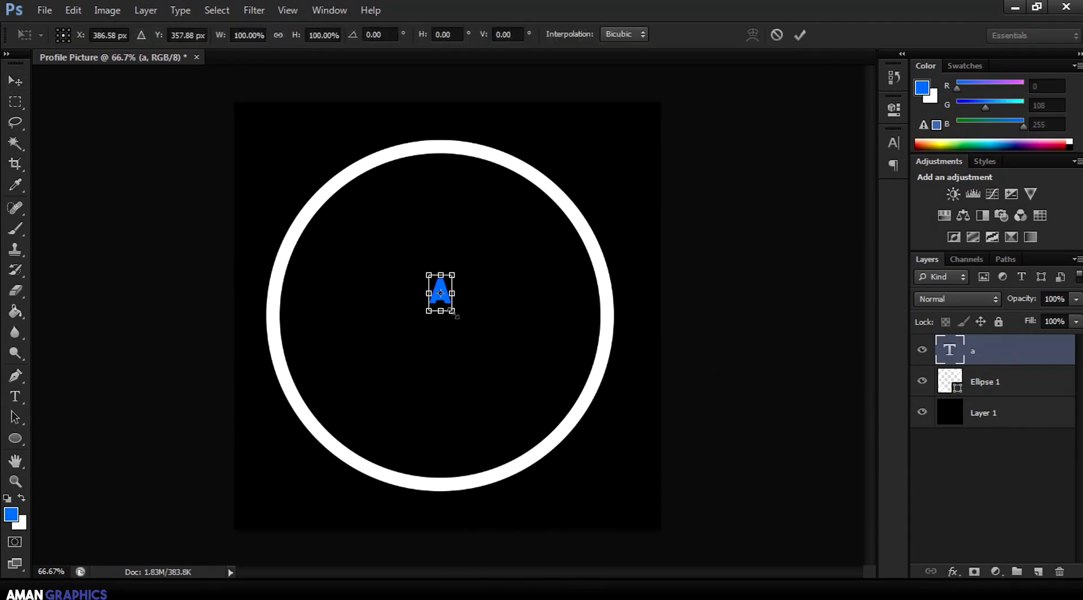
pyautogui.moveTo(457, 316); pyautogui.dragTo(677, 399)
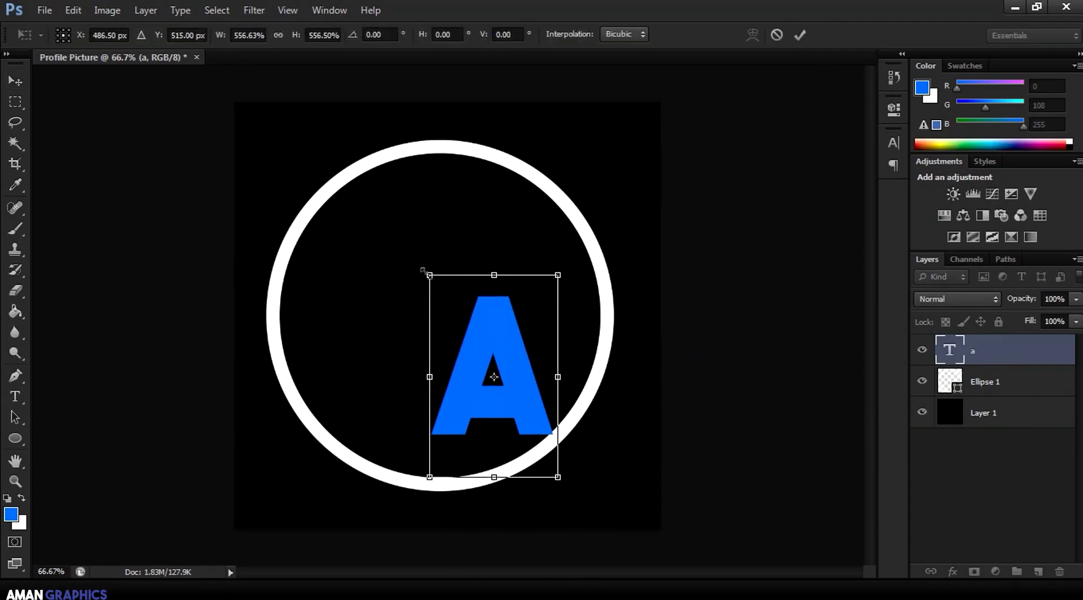
pyautogui.moveTo(423, 271); pyautogui.dragTo(112, 169)
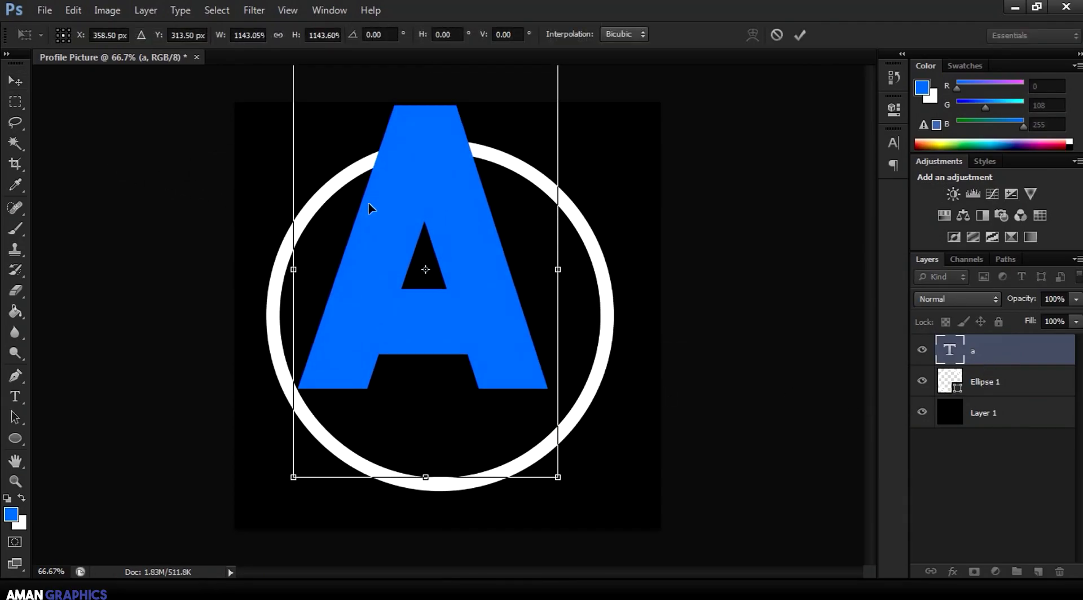
pyautogui.moveTo(455, 186); pyautogui.dragTo(470, 233)
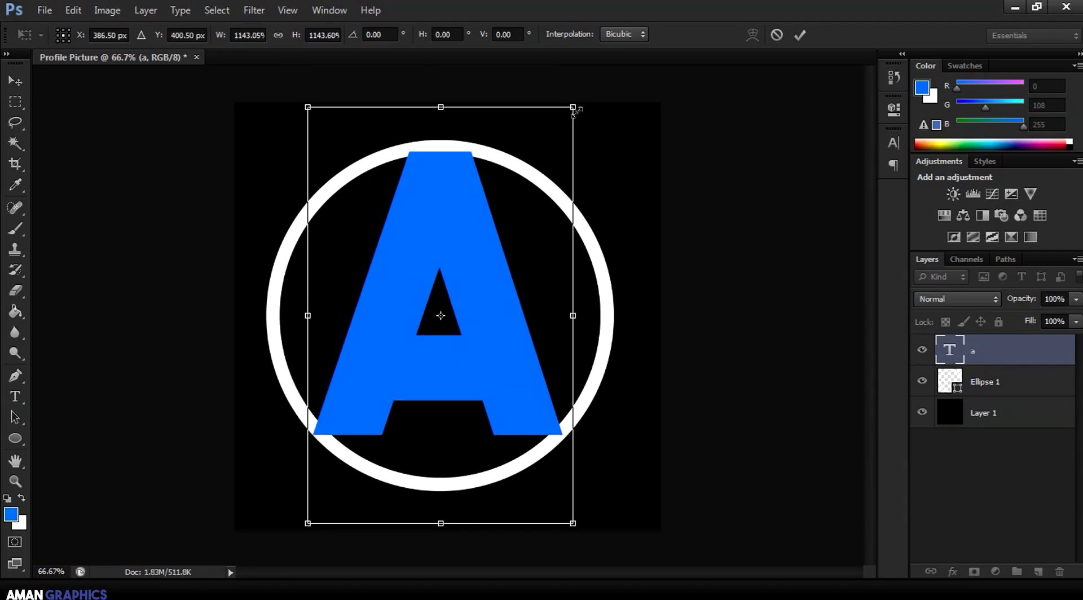
pyautogui.moveTo(574, 110); pyautogui.dragTo(546, 192)
# Step: Tilt the A about 12 degrees, apply, and nudge it slightly down and right
pyautogui.scroll(-5, 241, 294)
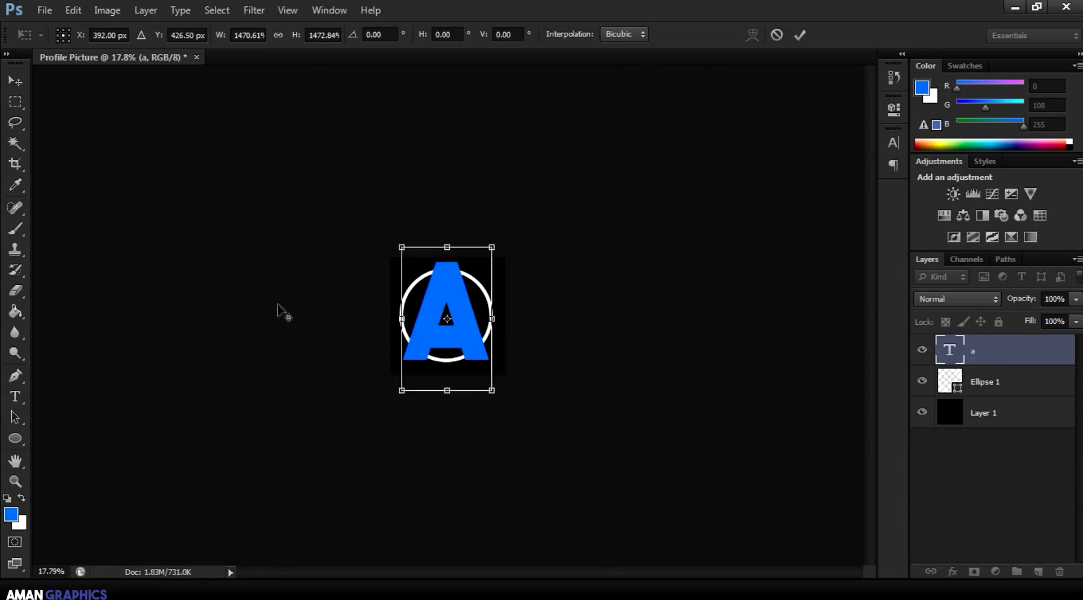
pyautogui.moveTo(384, 399); pyautogui.dragTo(416, 407)
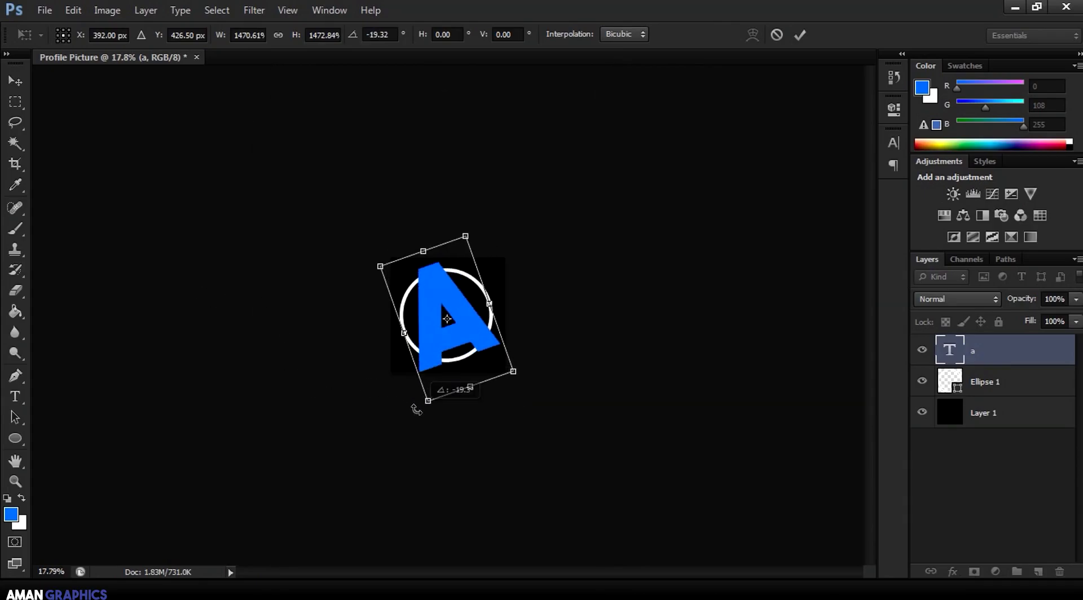
pyautogui.scroll(2, 429, 303)
pyautogui.scroll(2, 429, 303)
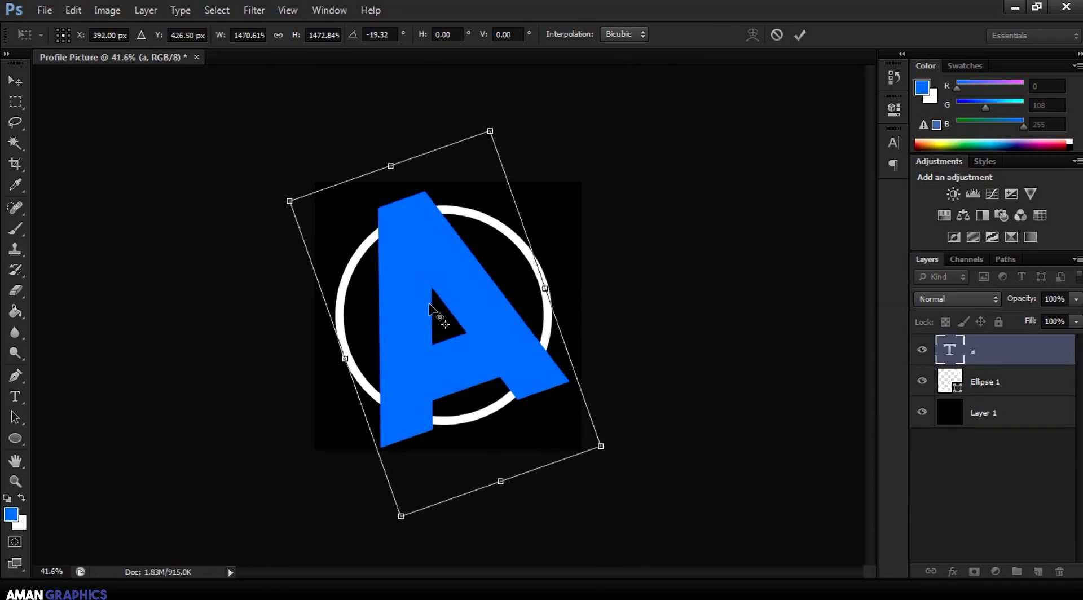
pyautogui.moveTo(623, 469); pyautogui.dragTo(576, 456)
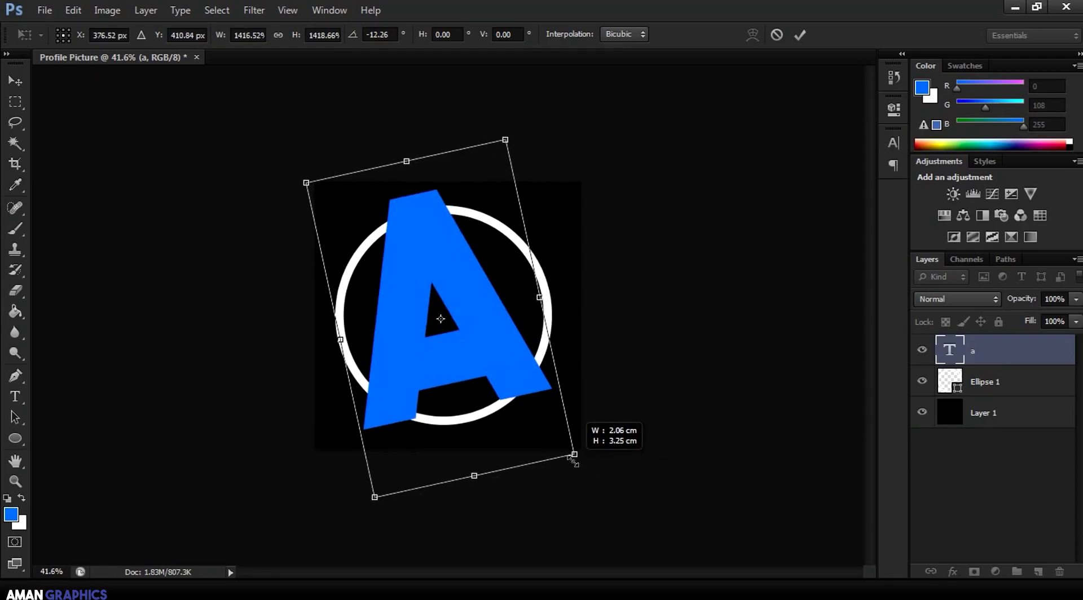
pyautogui.click(800, 35)
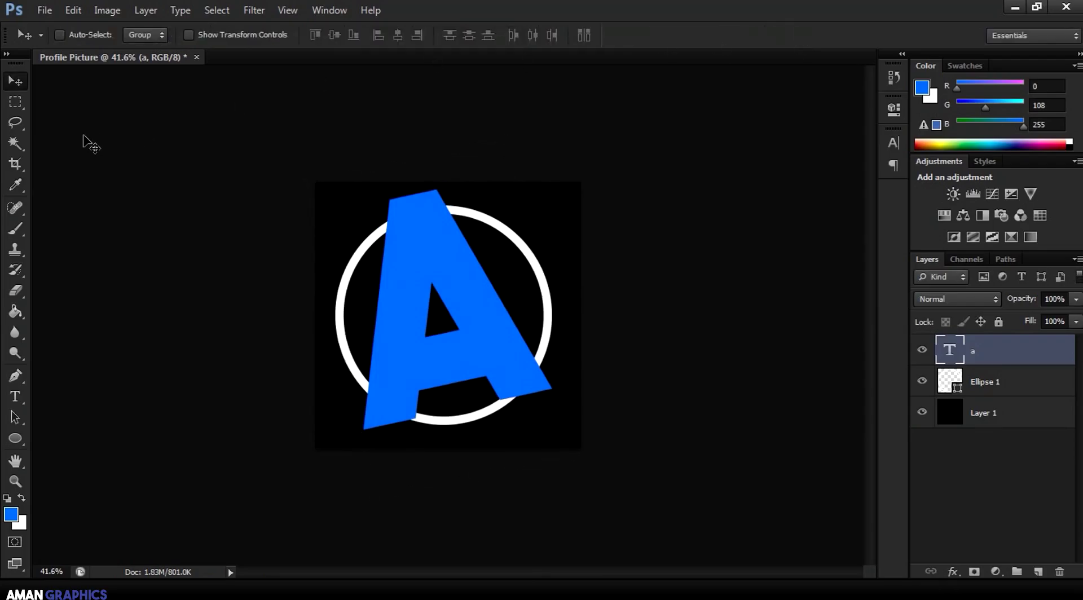
pyautogui.hotkey('shift', 'Down')
pyautogui.hotkey('shift', 'Down')
pyautogui.hotkey('shift', 'Right')
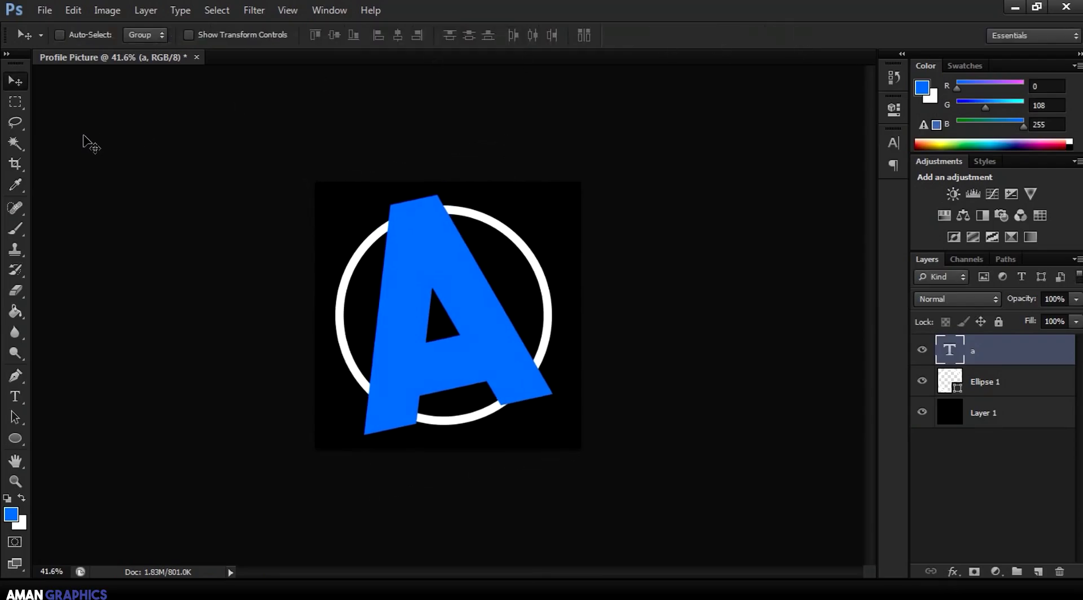
pyautogui.press('Right')
pyautogui.press('Right')
pyautogui.press('Right')
pyautogui.press('Right')
pyautogui.press('Right')
pyautogui.press('Right')
pyautogui.press('Right')
pyautogui.press('Right')
pyautogui.press('Right')
pyautogui.press('Right')
pyautogui.press('Right')
pyautogui.press('Right')
pyautogui.press('Right')
pyautogui.press('Right')
pyautogui.press('Right')
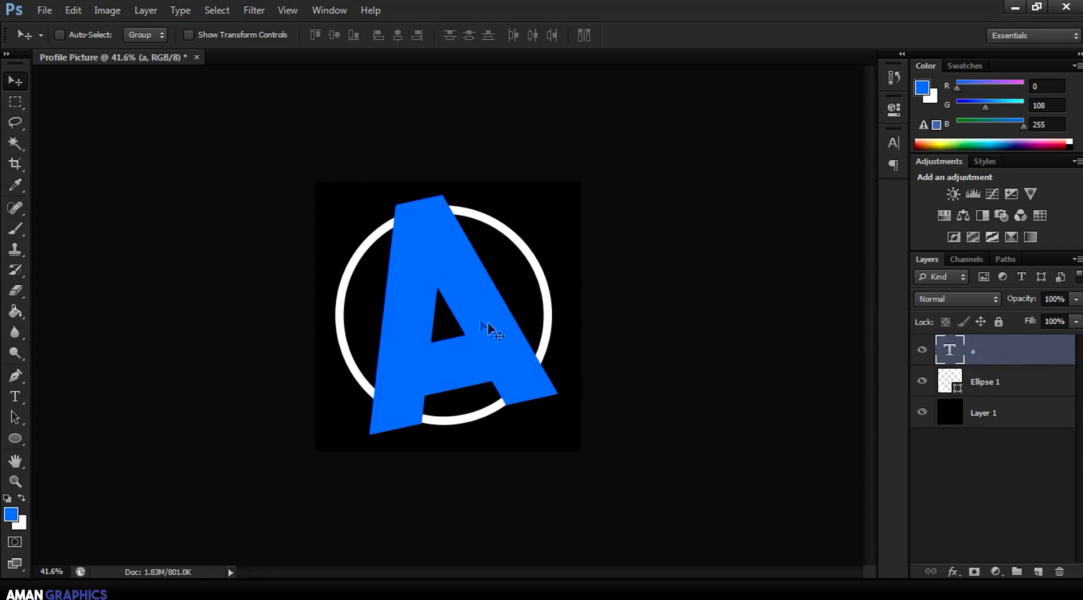
# Step: In the A layer's Blending Options, add a Gradient Overlay in Overlay mode at reduced opacity
pyautogui.rightClick(1001, 351)
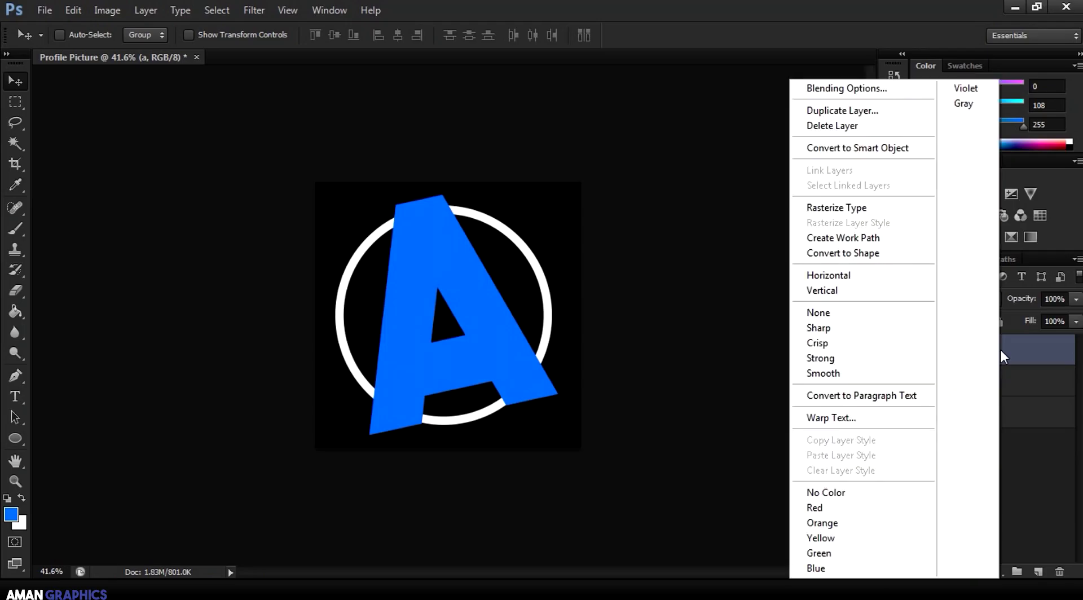
pyautogui.click(821, 87)
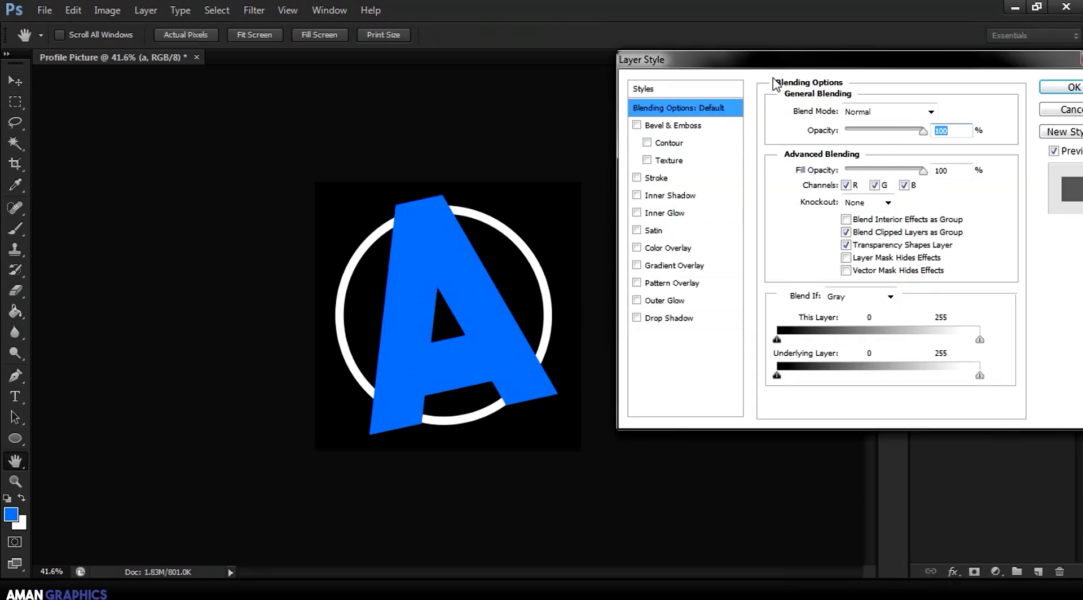
pyautogui.moveTo(740, 70); pyautogui.dragTo(738, 96)
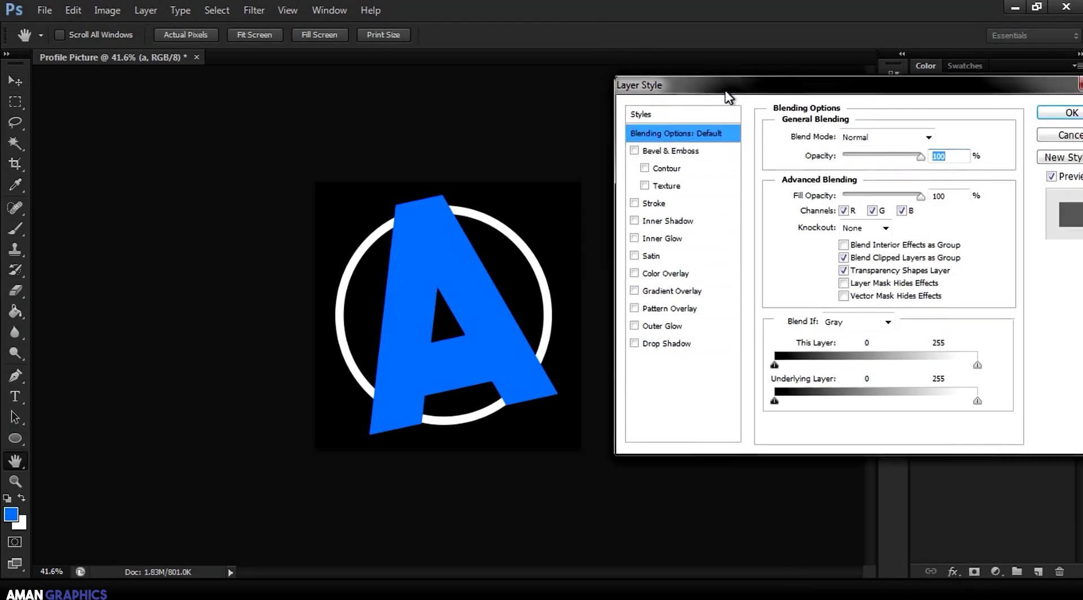
pyautogui.click(634, 203)
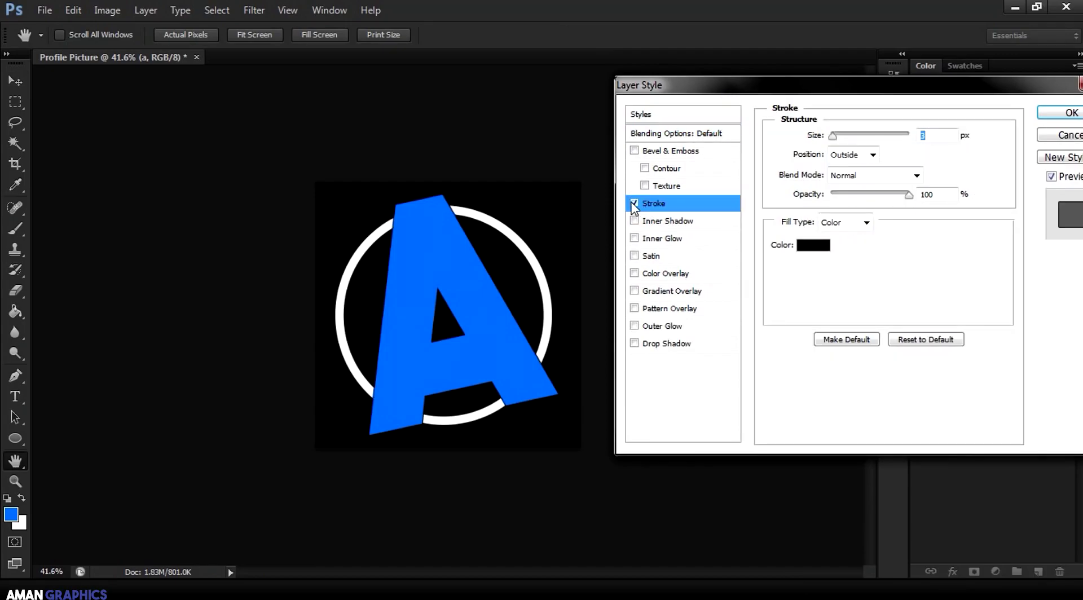
pyautogui.click(634, 203)
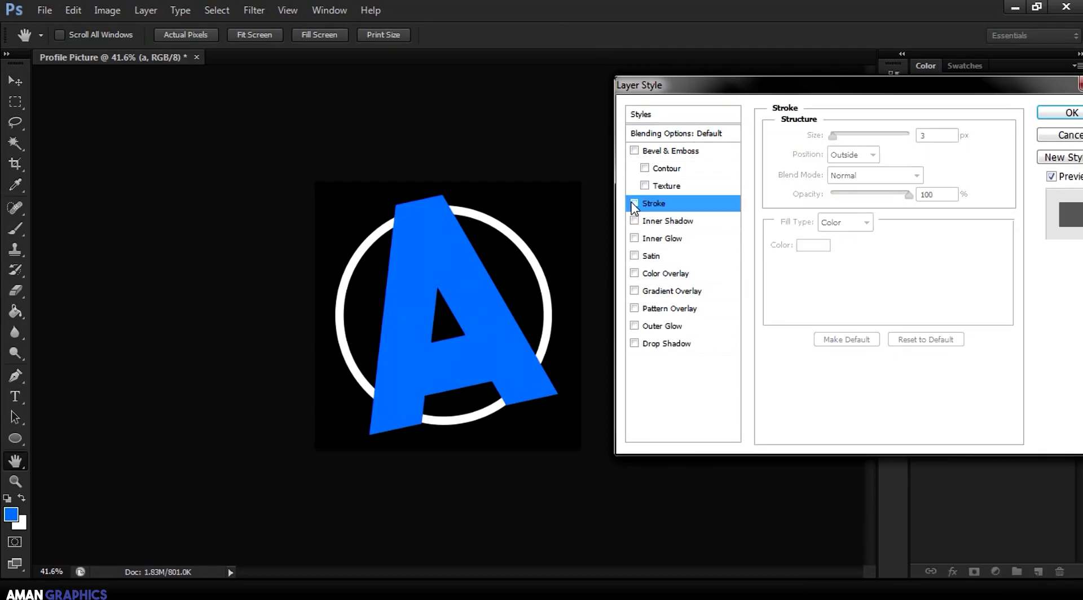
pyautogui.click(692, 292)
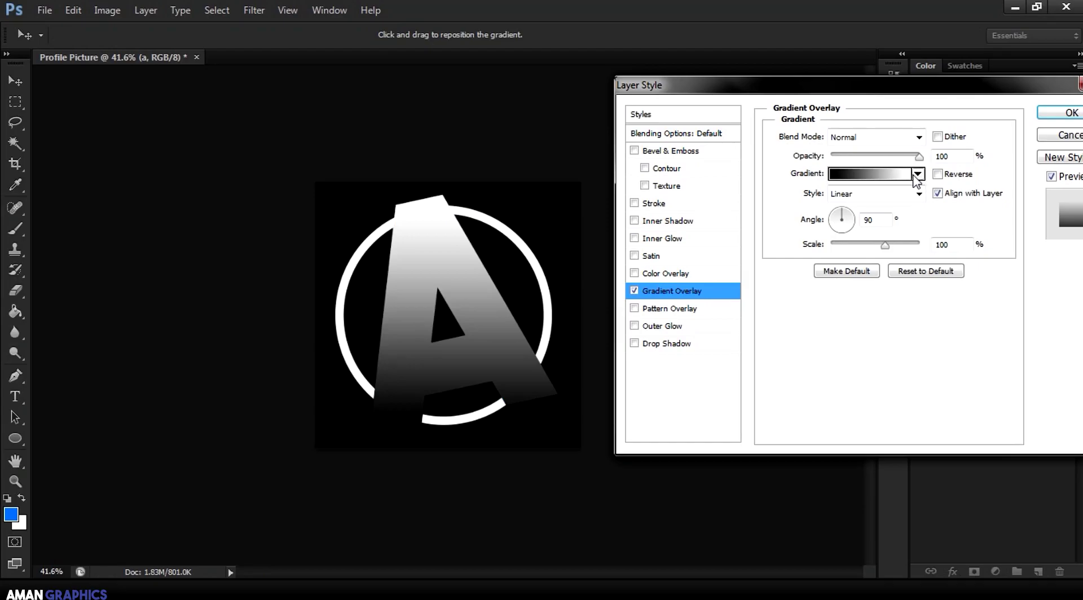
pyautogui.click(887, 138)
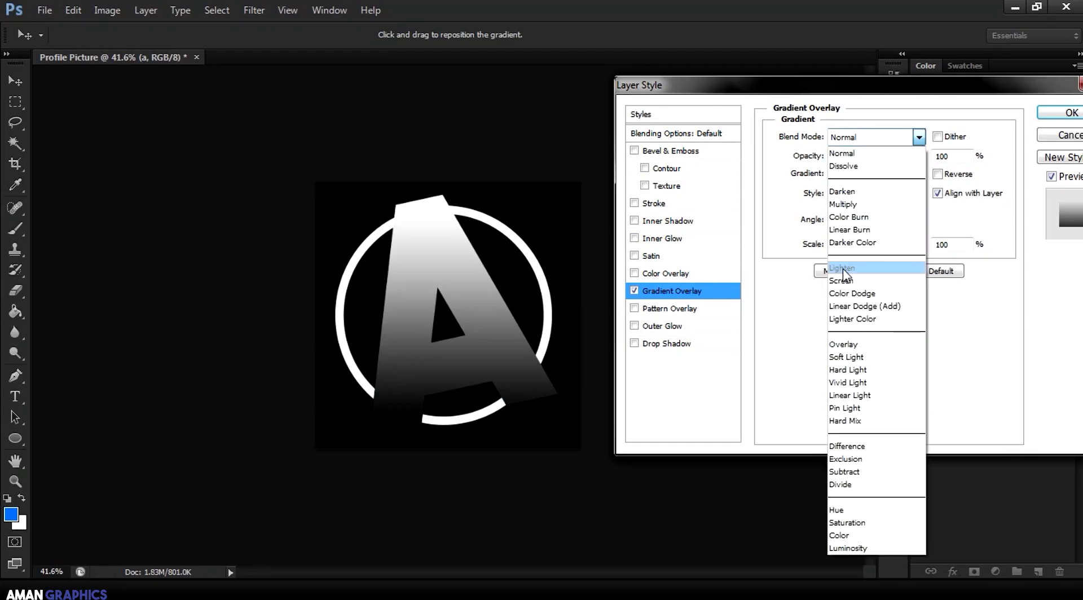
pyautogui.click(843, 345)
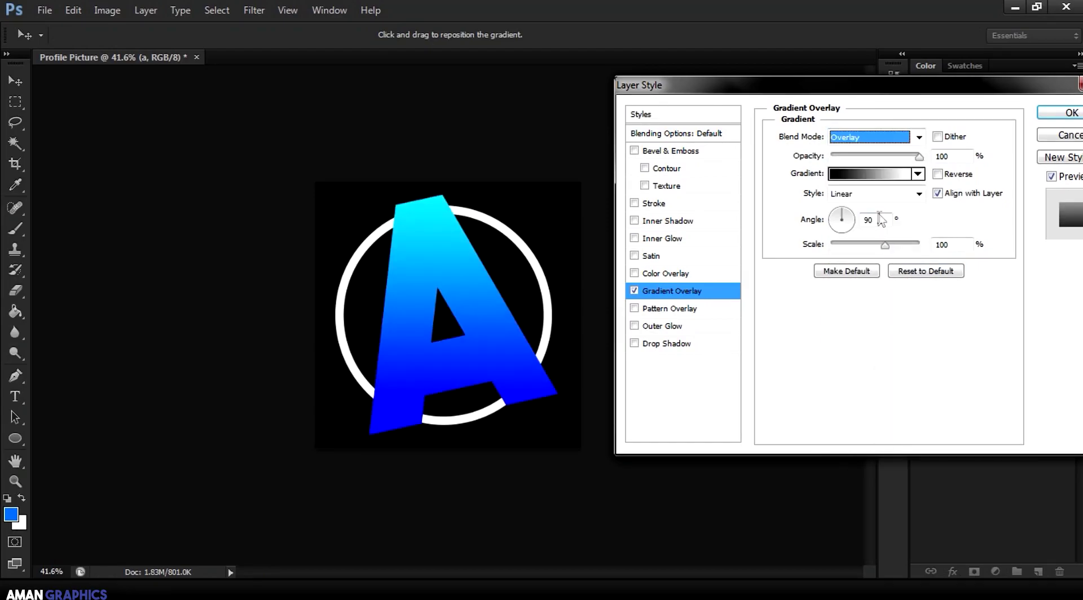
pyautogui.moveTo(913, 150); pyautogui.dragTo(877, 162)
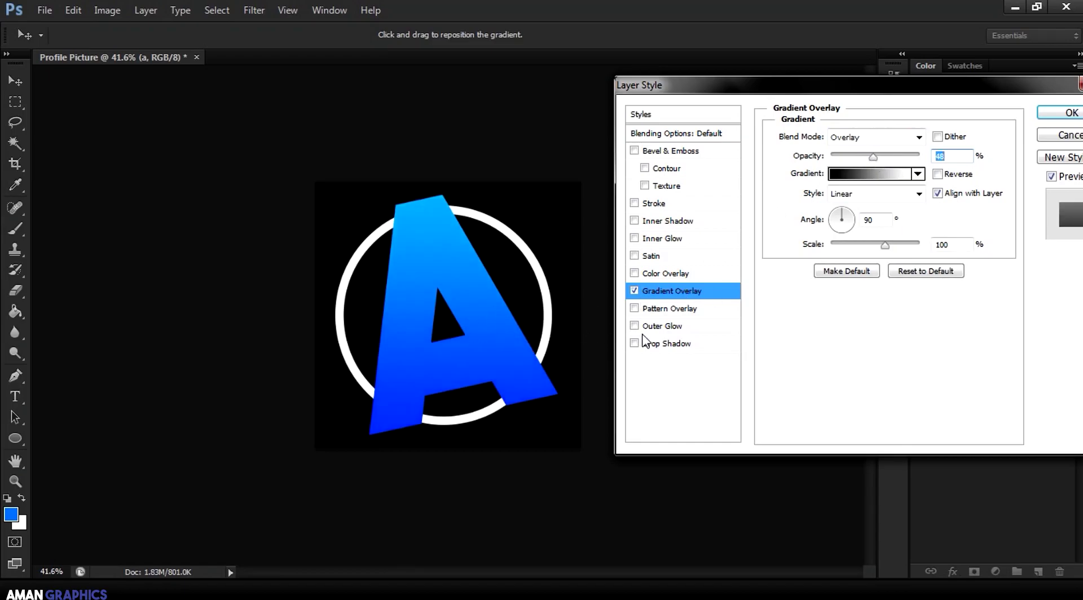
# Step: Add a Normal, 100% opacity Drop Shadow at 17 px distance and confirm the styles
pyautogui.click(670, 345)
pyautogui.click(634, 344)
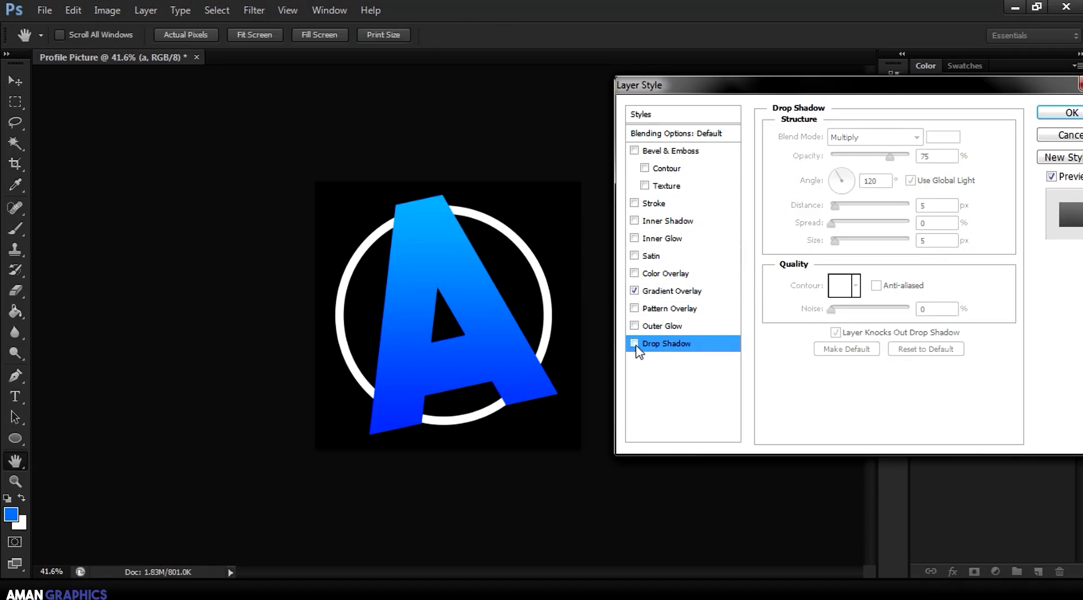
pyautogui.click(636, 345)
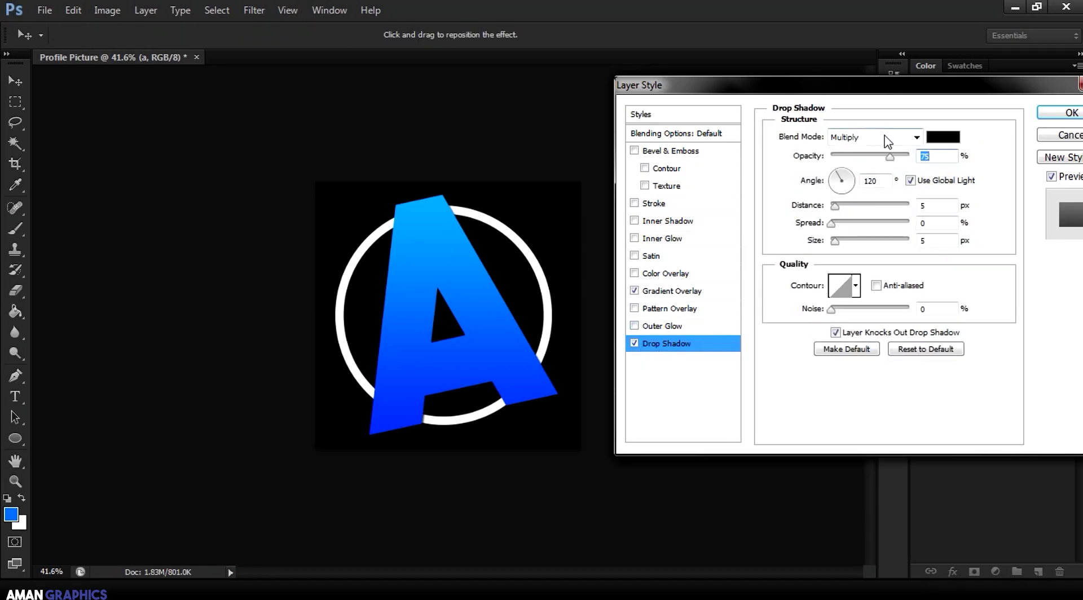
pyautogui.click(886, 139)
pyautogui.click(887, 153)
pyautogui.moveTo(889, 157); pyautogui.dragTo(916, 157)
pyautogui.moveTo(835, 205)
pyautogui.mouseDown()
pyautogui.moveTo(849, 209)
pyautogui.moveTo(838, 199)
pyautogui.mouseUp()
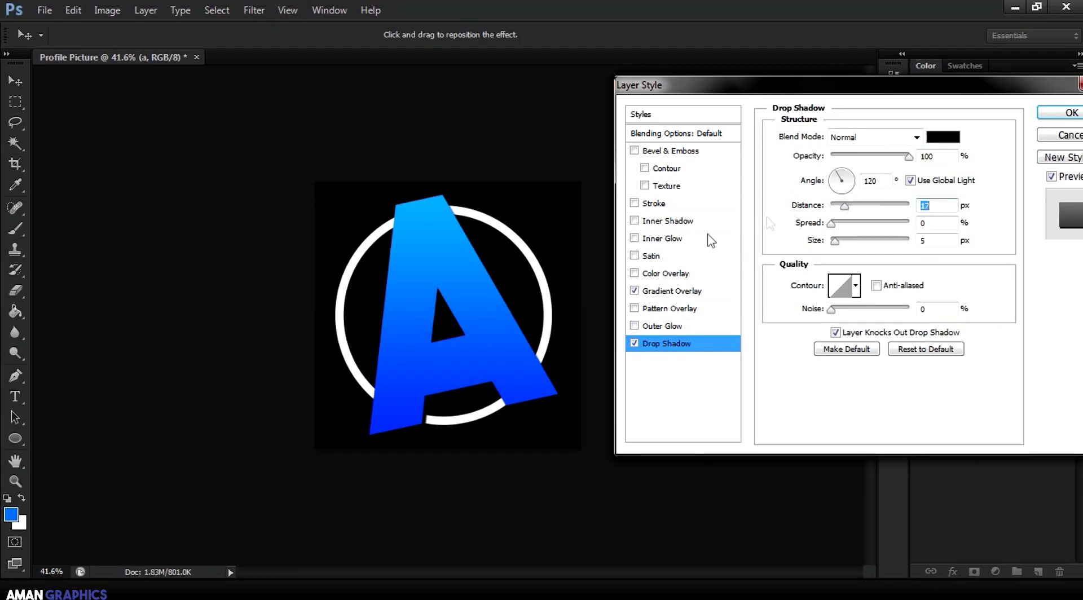
pyautogui.click(1061, 112)
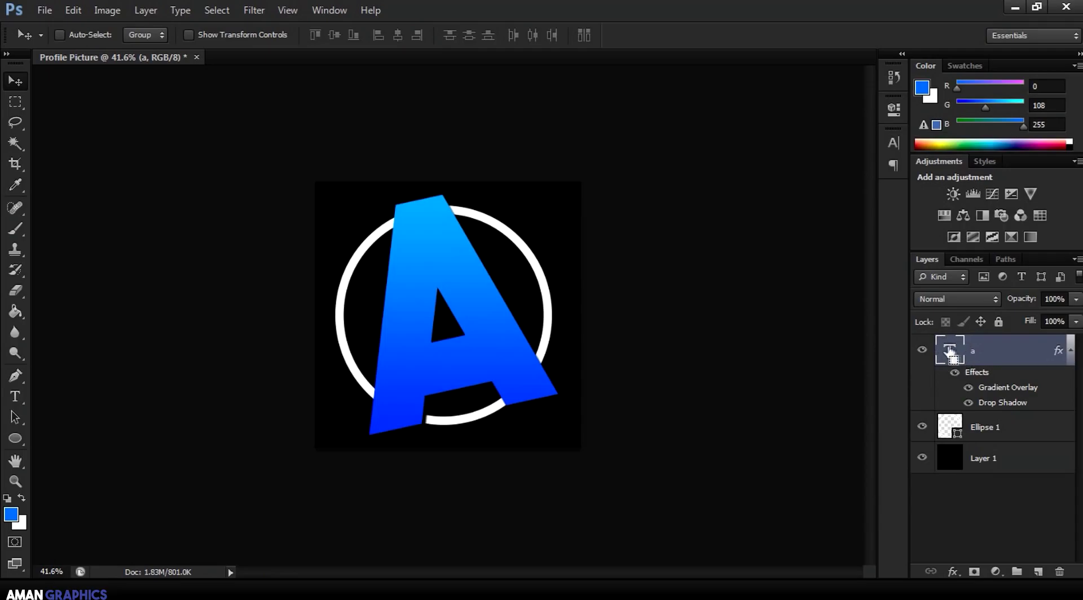
# Step: Select the outline of the letter A and expand the selection by 10 pixels
pyautogui.keyDown('ctrl'); pyautogui.click(951, 347); pyautogui.keyUp('ctrl')
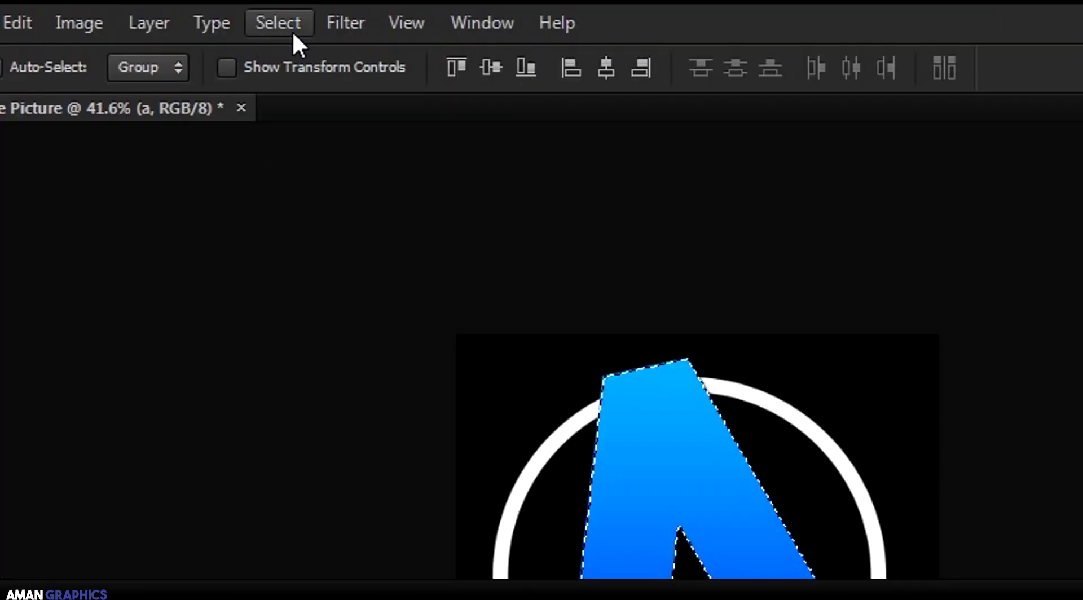
pyautogui.click(292, 30)
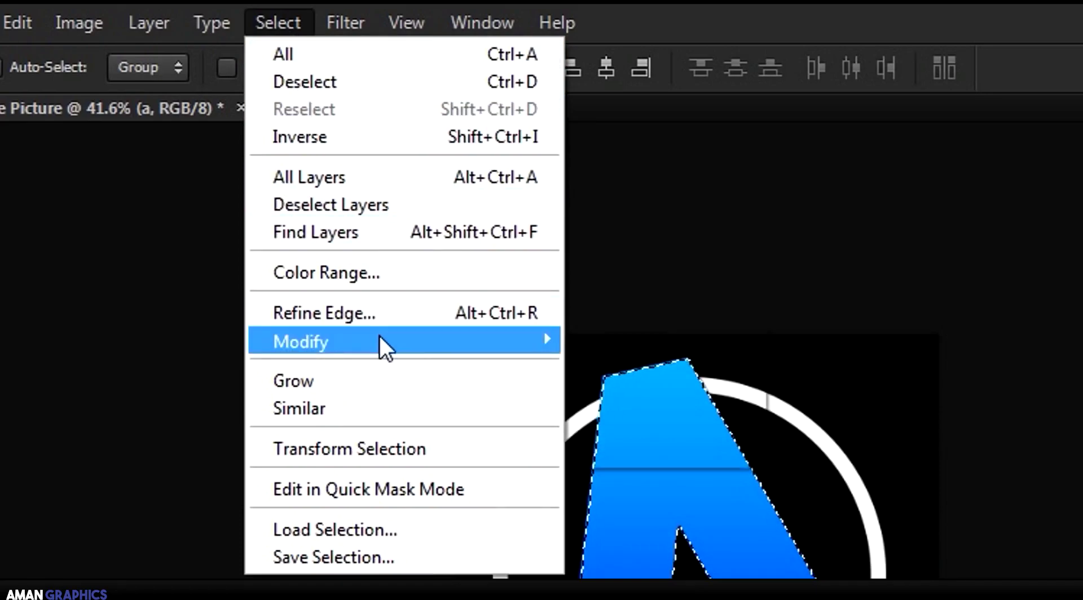
pyautogui.moveTo(382, 344)
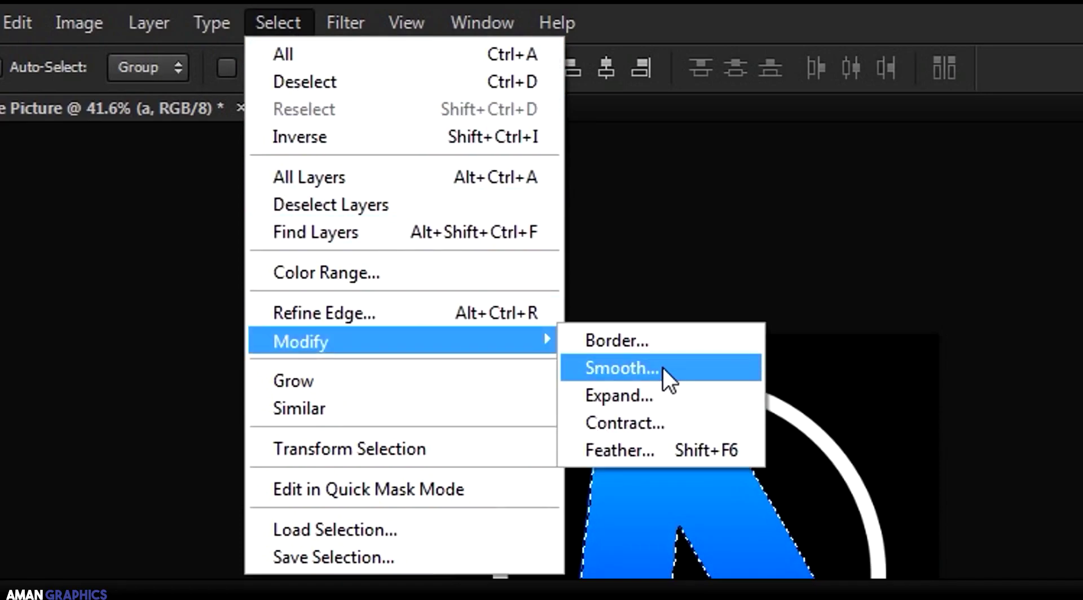
pyautogui.click(646, 399)
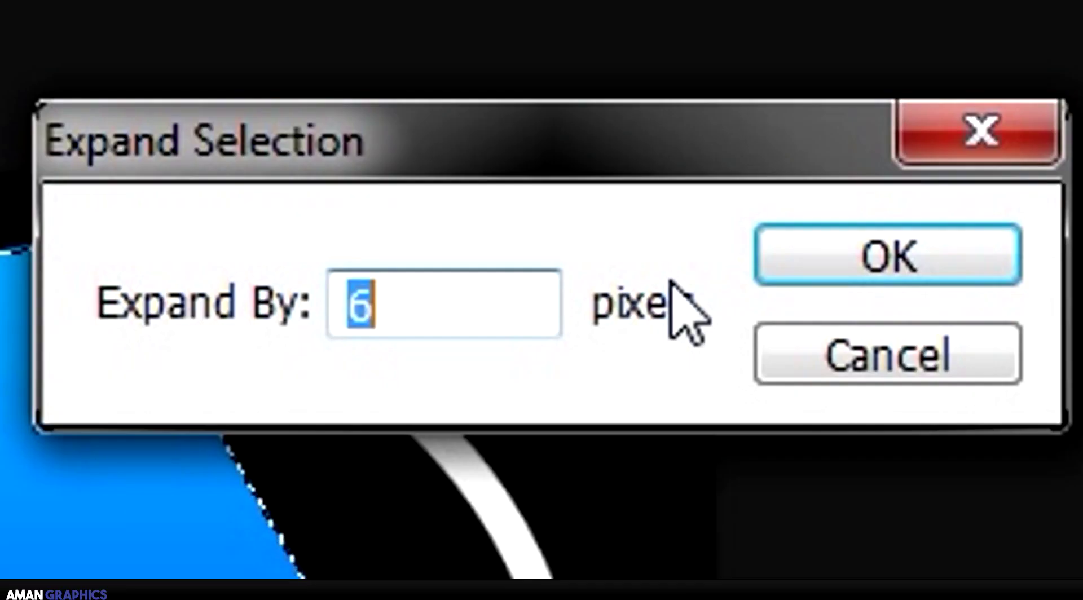
pyautogui.write('10')
pyautogui.press('Return')
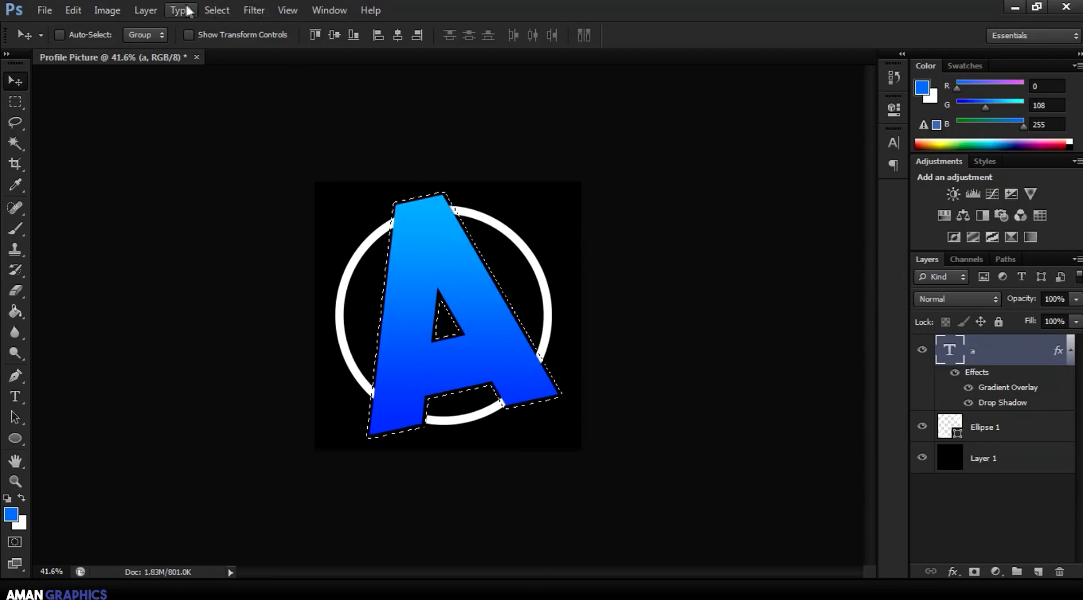
# Step: Expand the A selection by 5 pixels and select the ring layer
pyautogui.click(214, 9)
pyautogui.moveTo(274, 185)
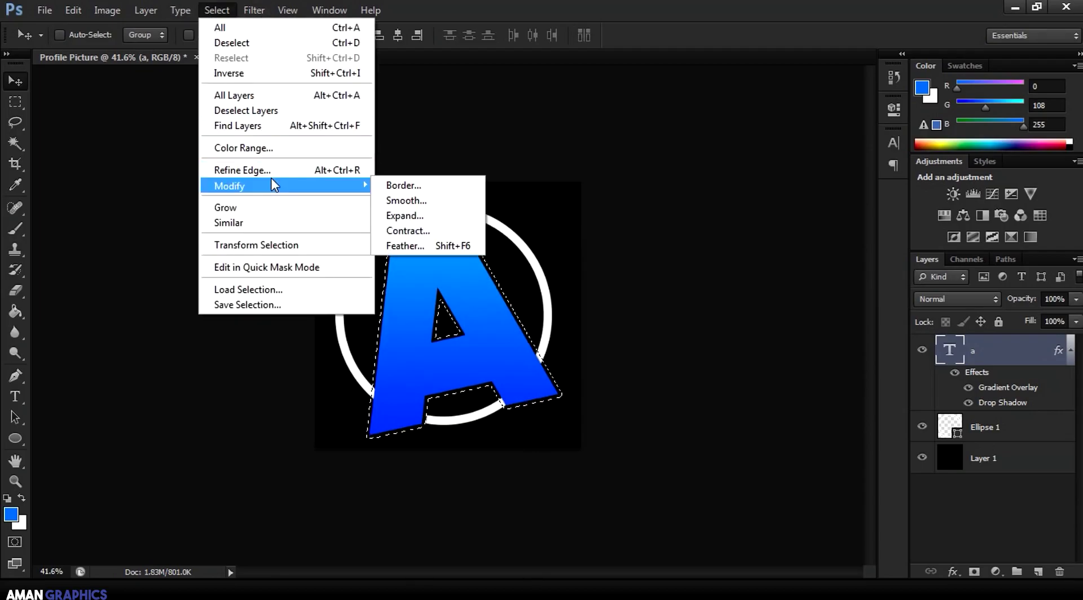
pyautogui.click(420, 213)
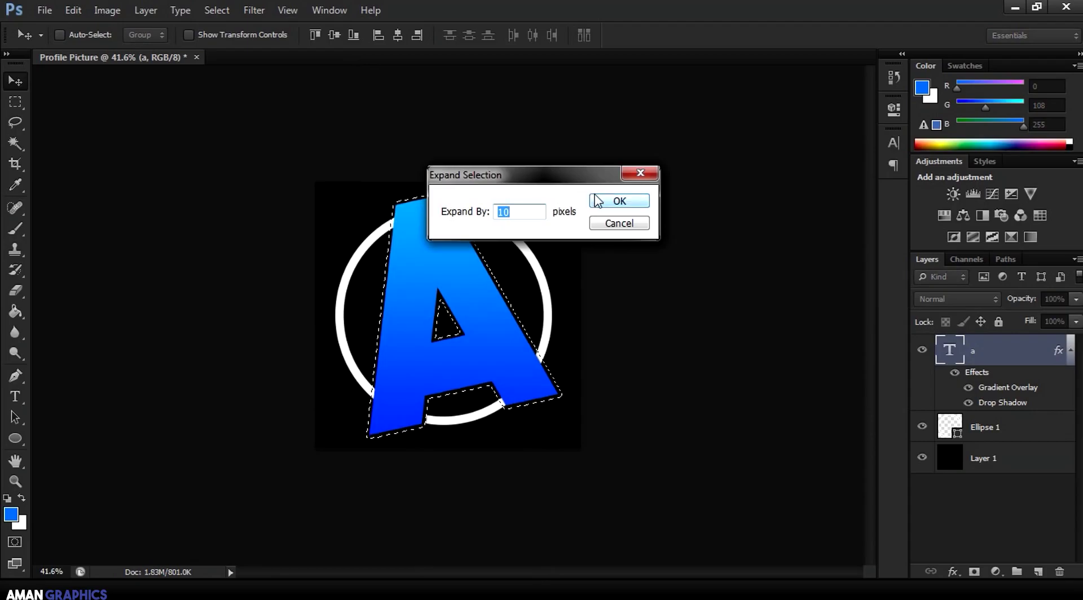
pyautogui.write('5')
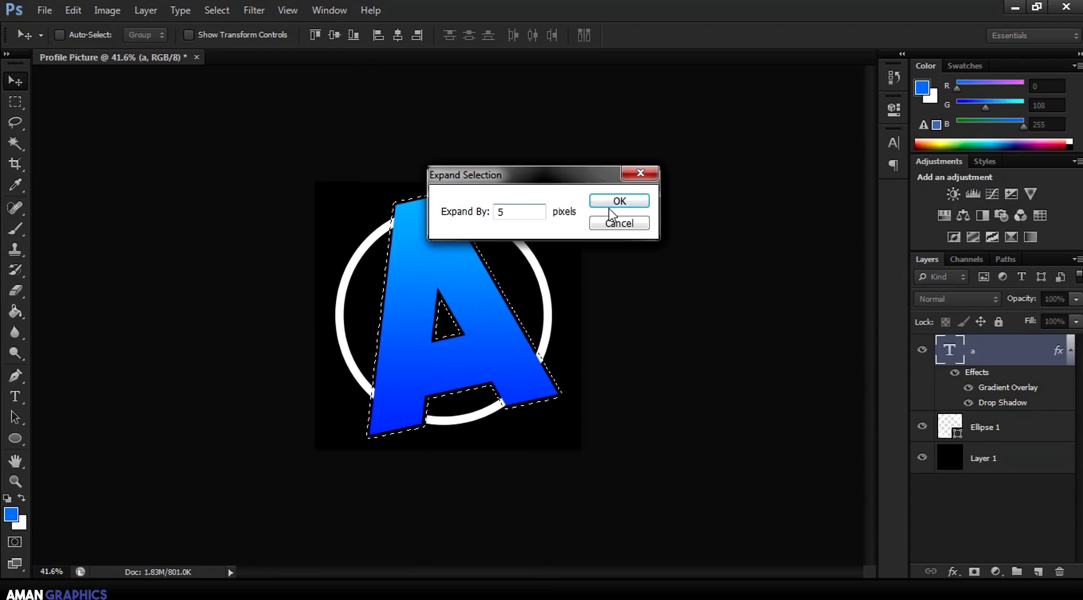
pyautogui.click(617, 203)
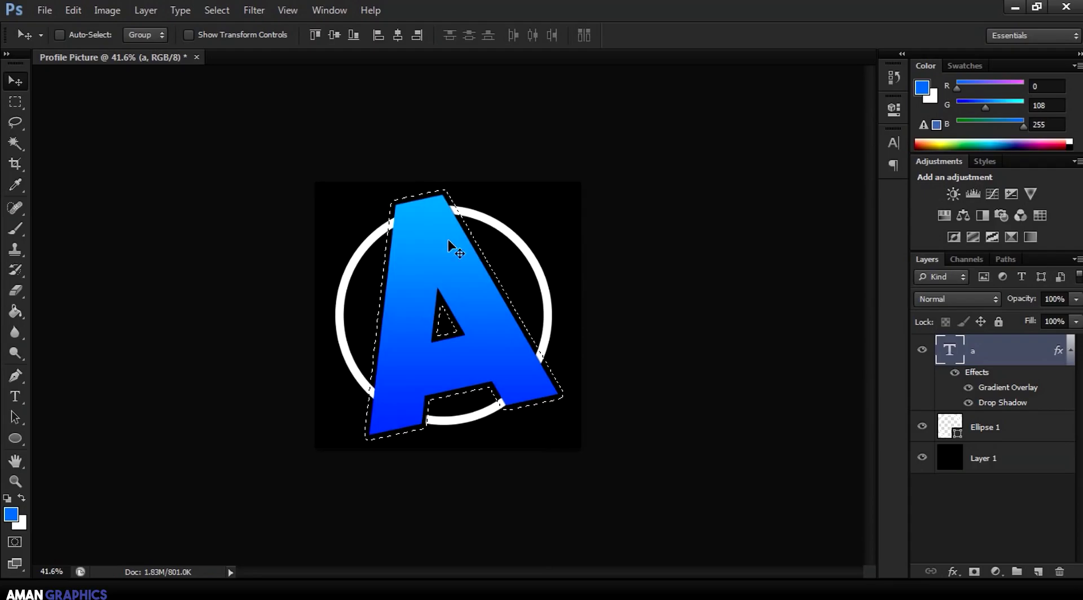
pyautogui.click(981, 434)
pyautogui.rightClick(977, 436)
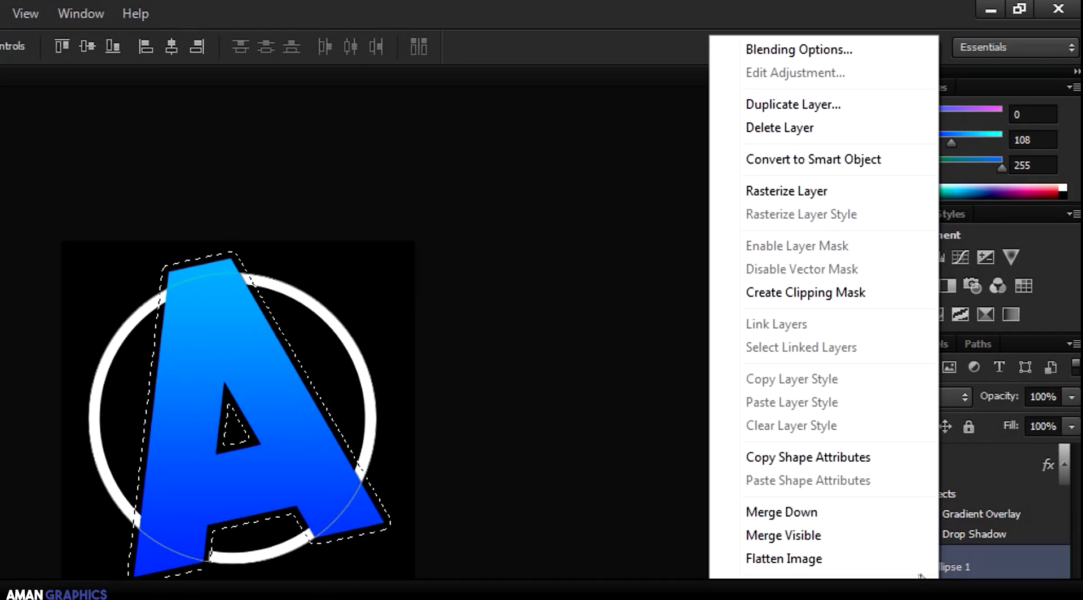
# Step: Rasterize the Ellipse 1 ring, clear it where it overlaps the letter A, and deselect
pyautogui.click(819, 201)
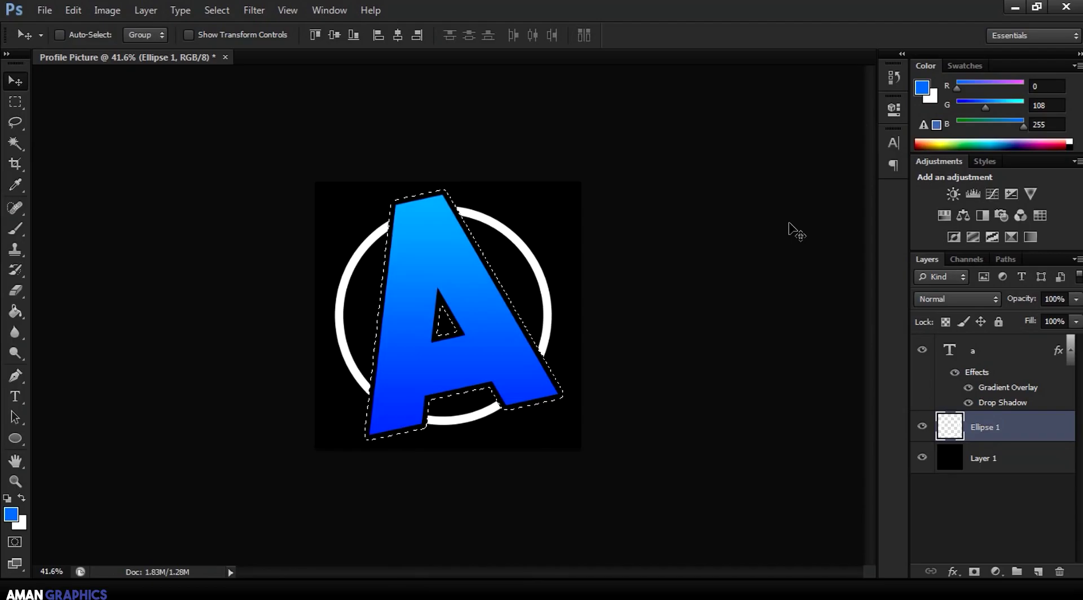
pyautogui.hotkey('ctrl', 'd')
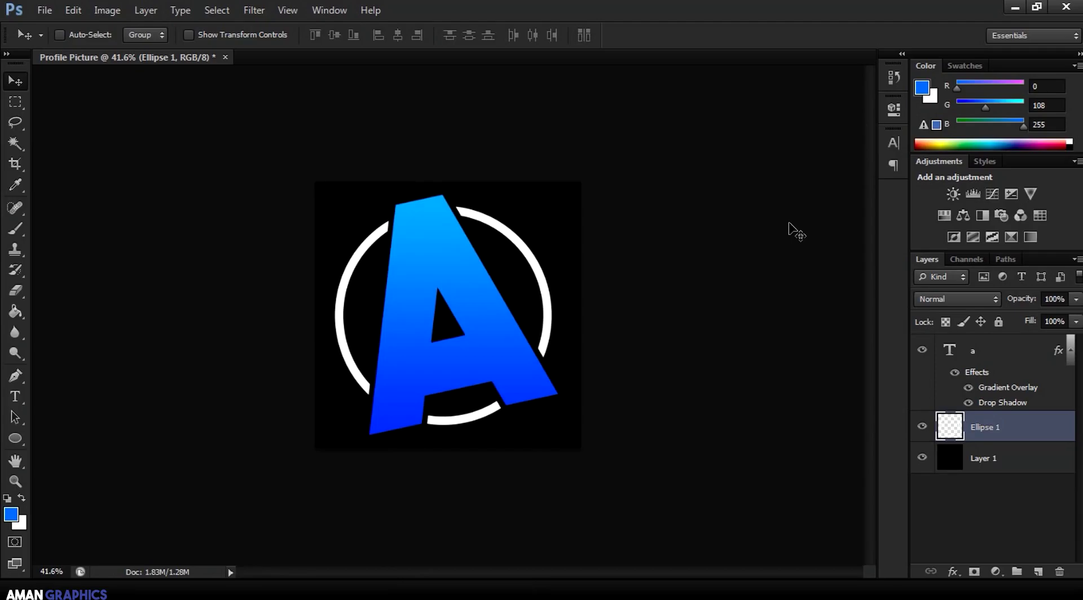
pyautogui.scroll(5, 387, 213)
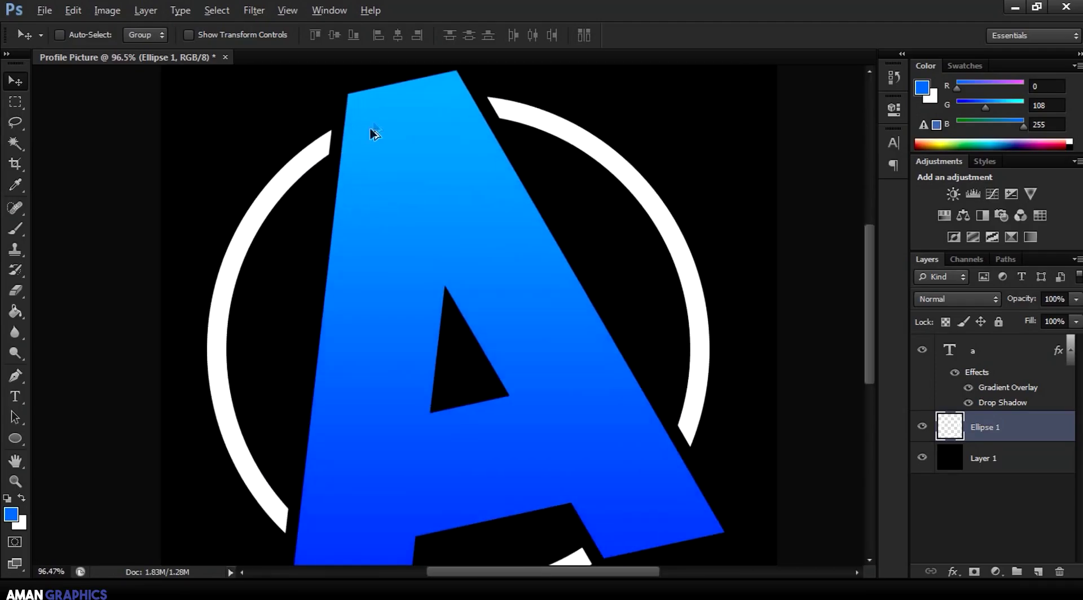
pyautogui.scroll(8, 339, 133)
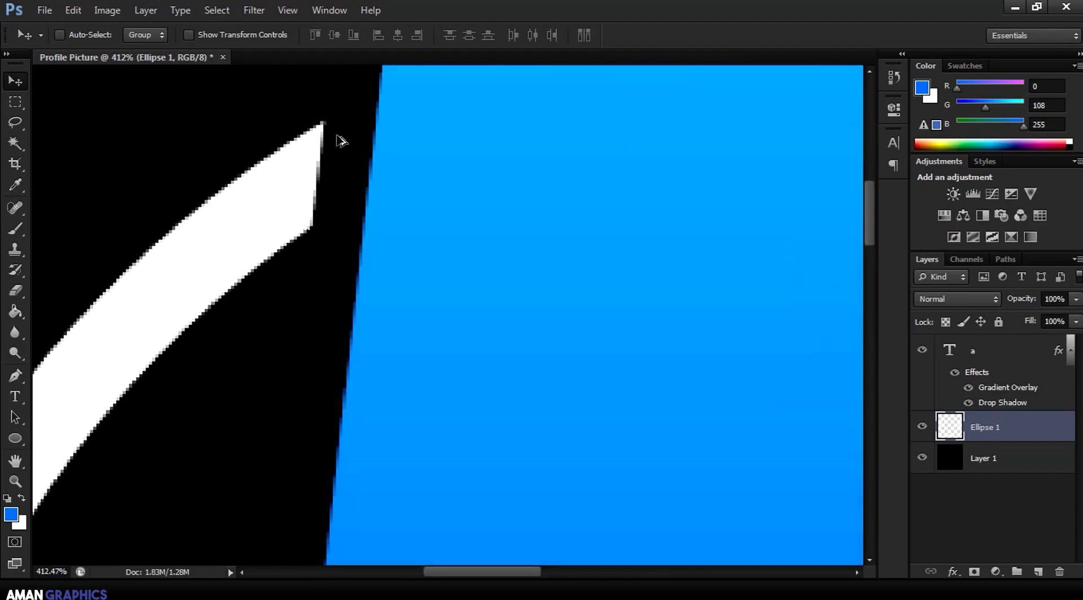
pyautogui.scroll(-8, 333, 237)
pyautogui.scroll(3, 336, 402)
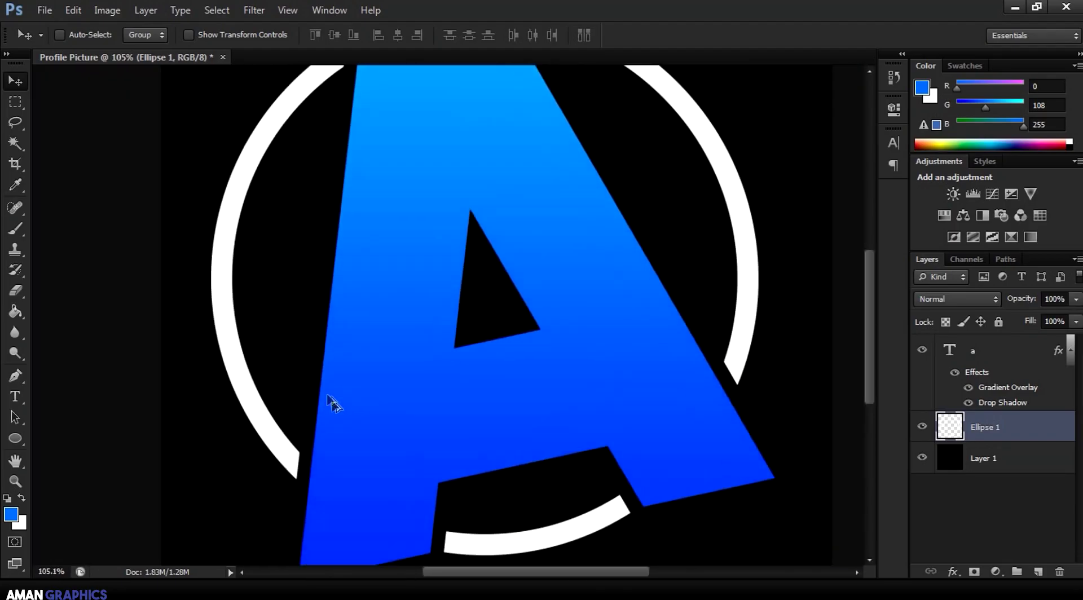
pyautogui.scroll(-3, 392, 249)
pyautogui.scroll(4, 324, 469)
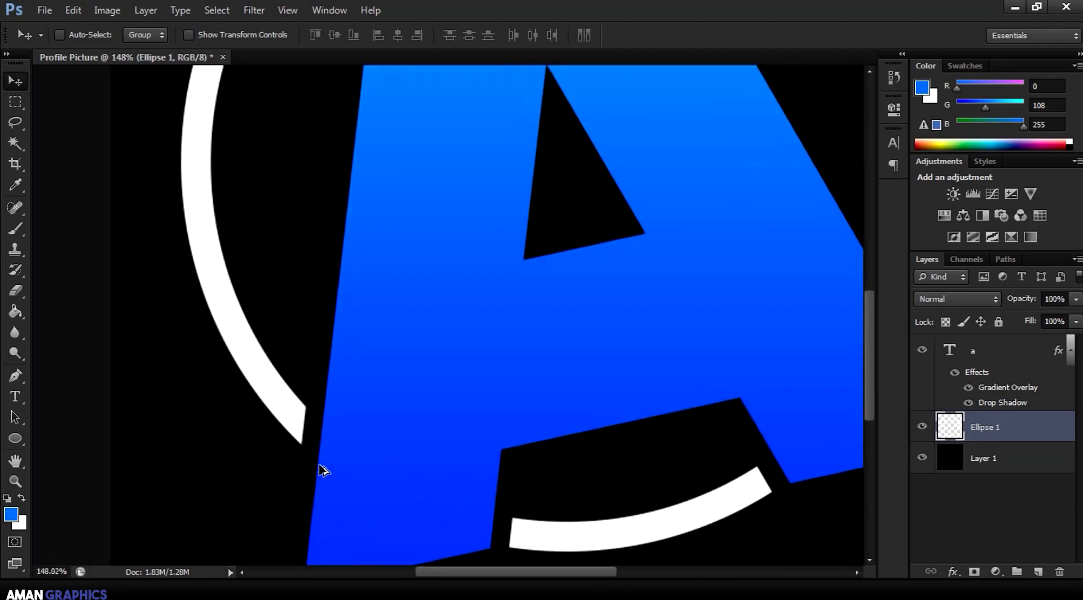
pyautogui.scroll(-4, 299, 423)
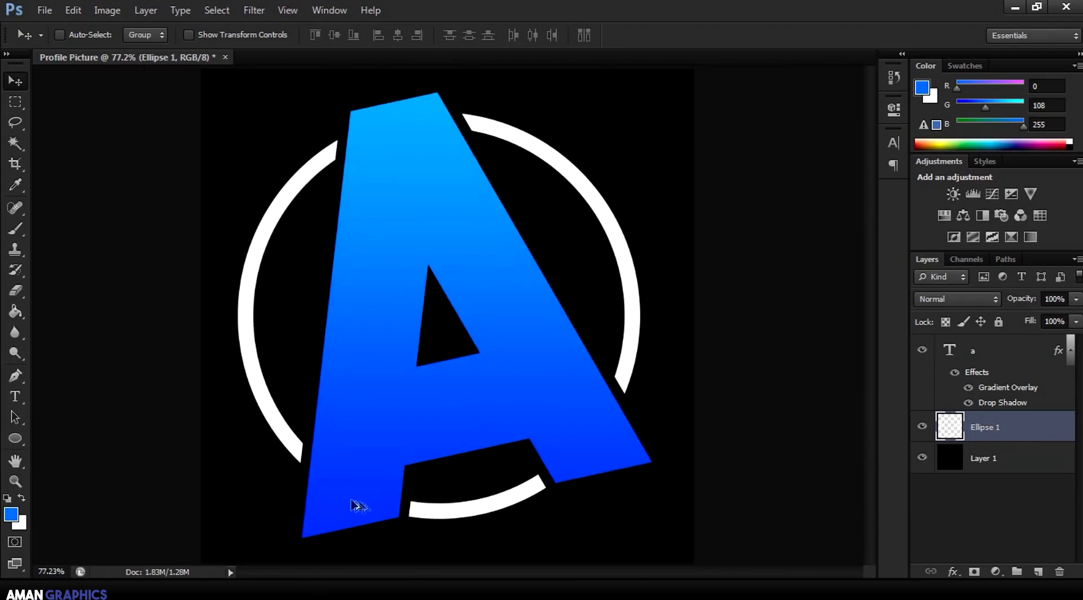
pyautogui.scroll(-4, 658, 412)
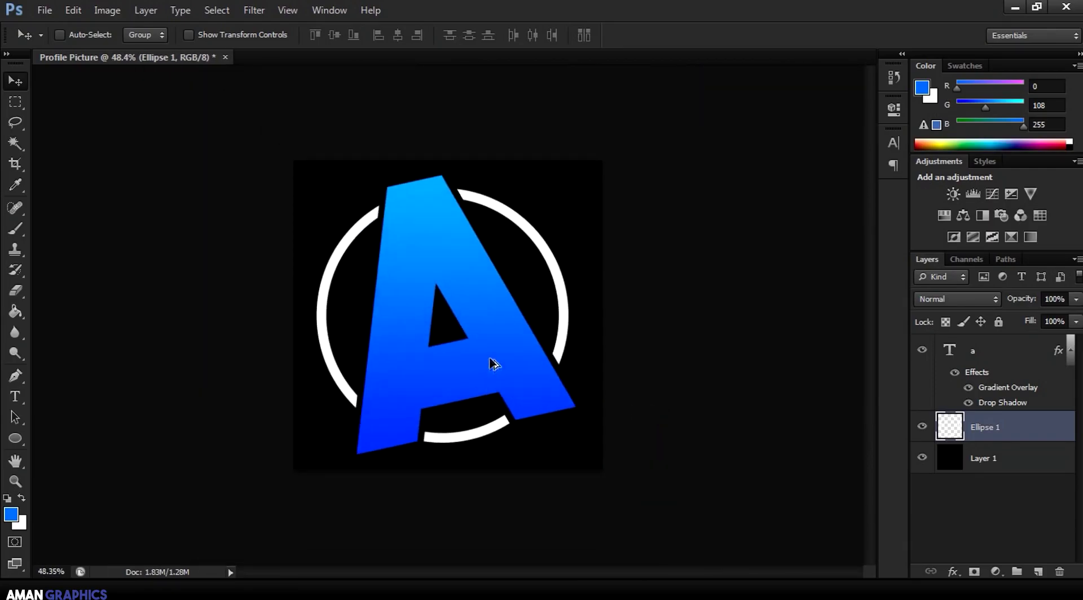
pyautogui.scroll(2, 494, 362)
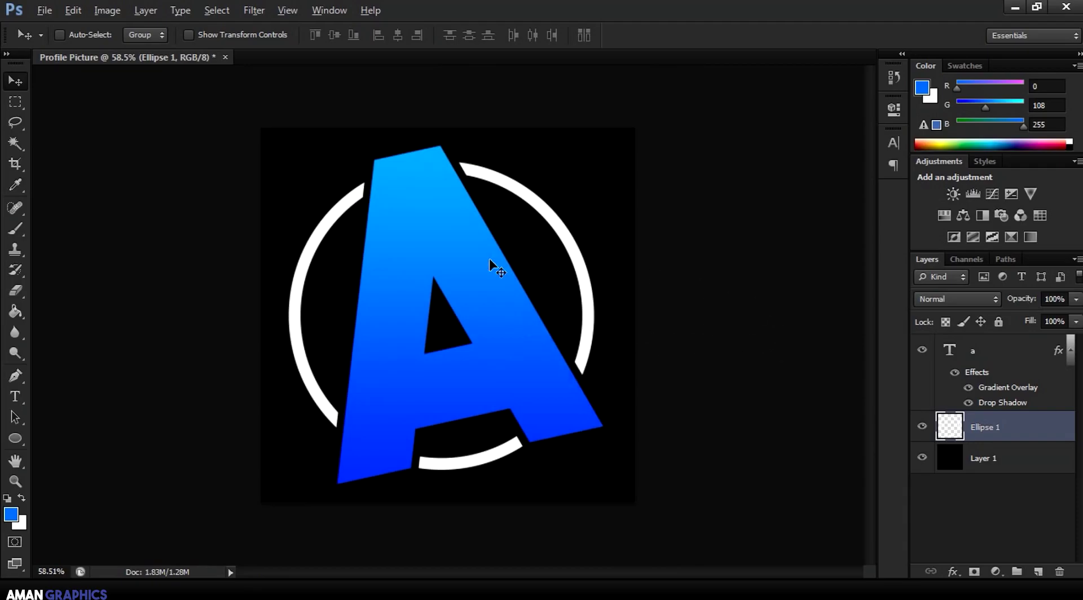
pyautogui.scroll(-2, 490, 261)
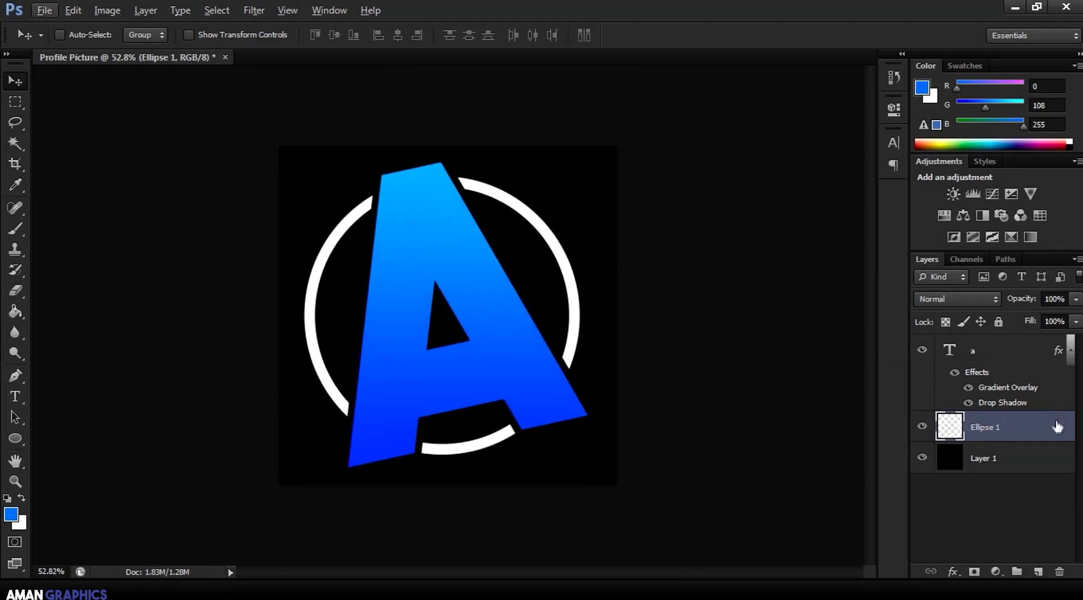
# Step: Give Ellipse 1 a Gradient Overlay using the transparent fade preset at 57% opacity
pyautogui.rightClick(1027, 430)
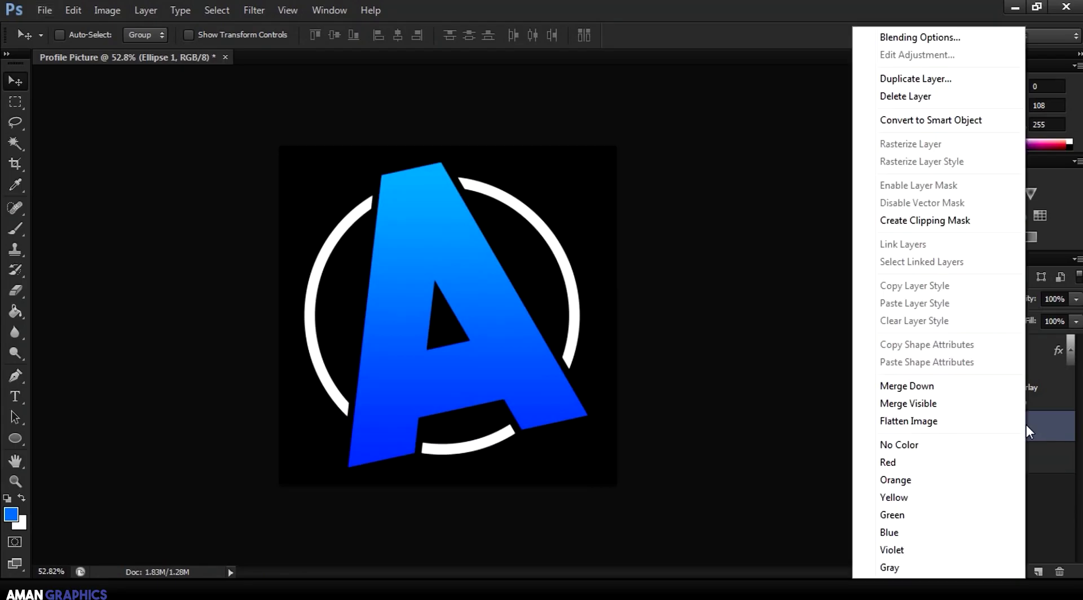
pyautogui.click(914, 37)
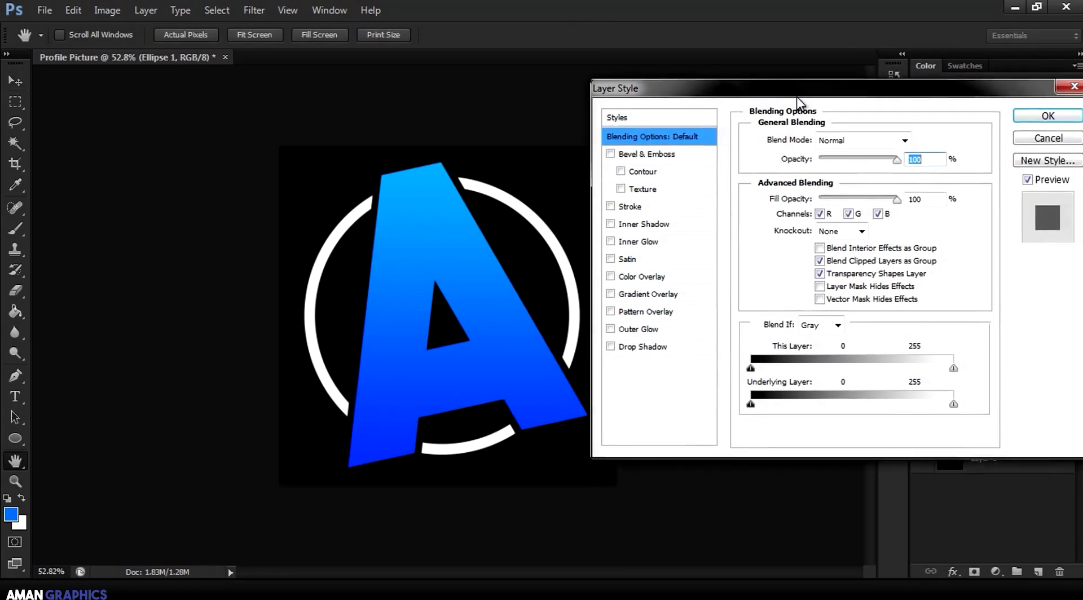
pyautogui.click(608, 303)
pyautogui.click(834, 193)
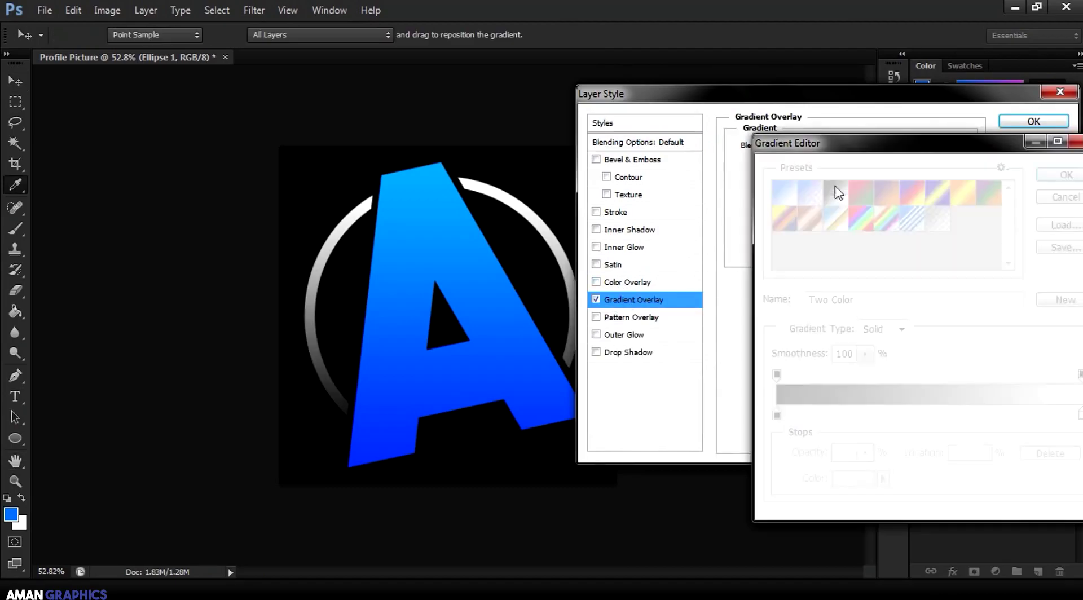
pyautogui.click(930, 218)
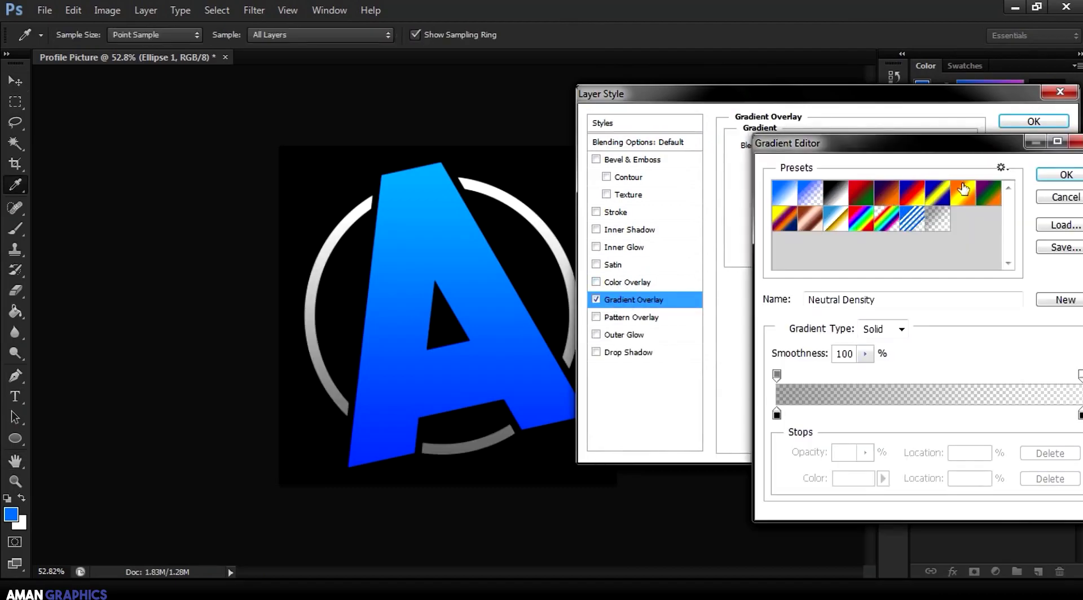
pyautogui.click(1066, 175)
pyautogui.click(846, 163)
pyautogui.moveTo(846, 165); pyautogui.dragTo(850, 177)
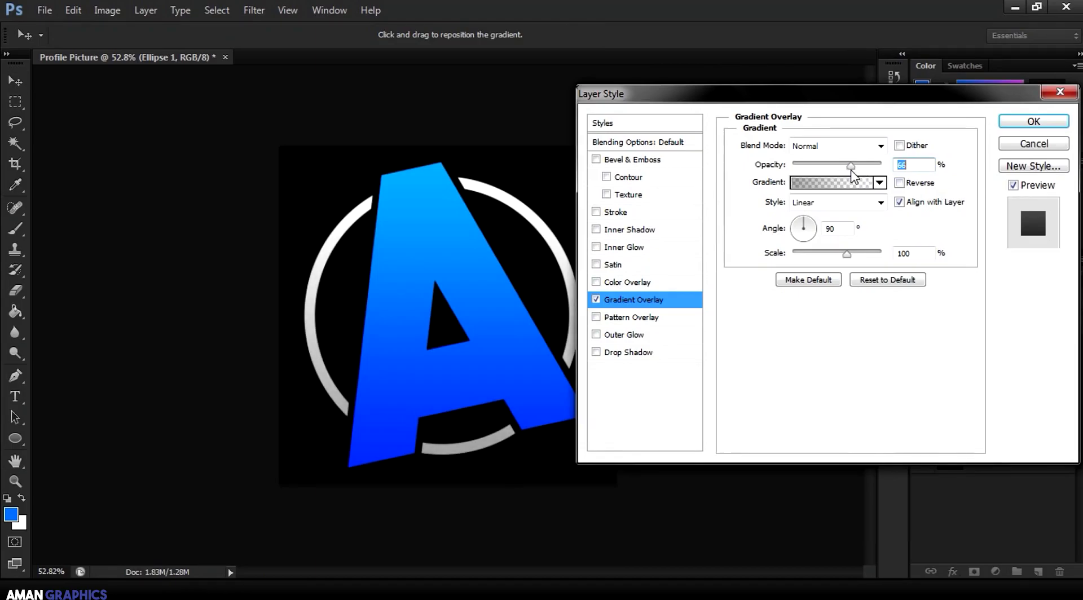
pyautogui.moveTo(853, 176)
pyautogui.mouseDown()
pyautogui.moveTo(867, 179)
pyautogui.moveTo(844, 177)
pyautogui.moveTo(860, 182)
pyautogui.mouseUp()
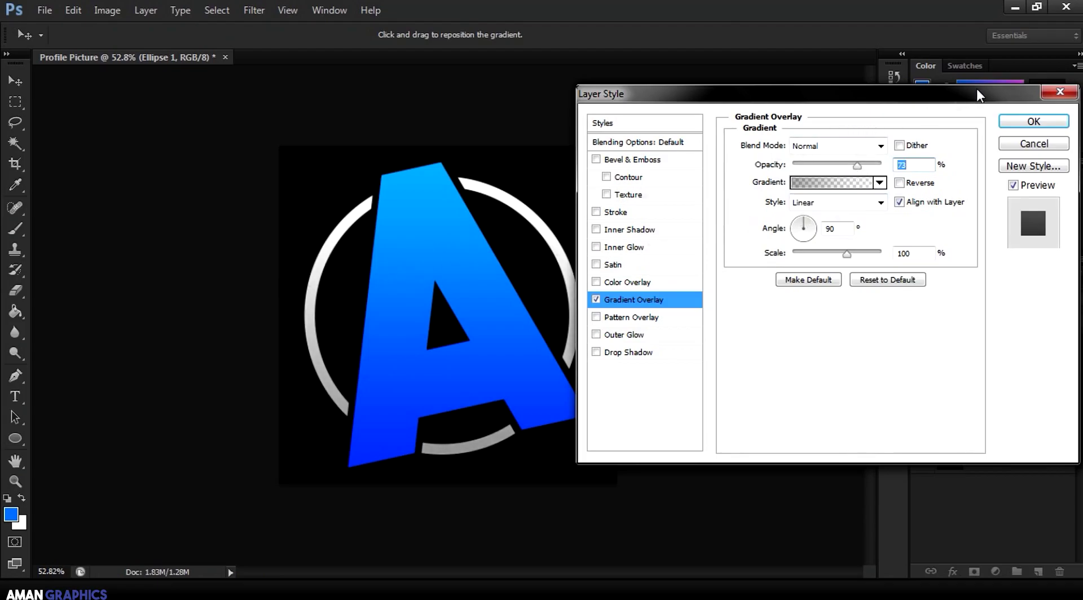
pyautogui.click(1030, 121)
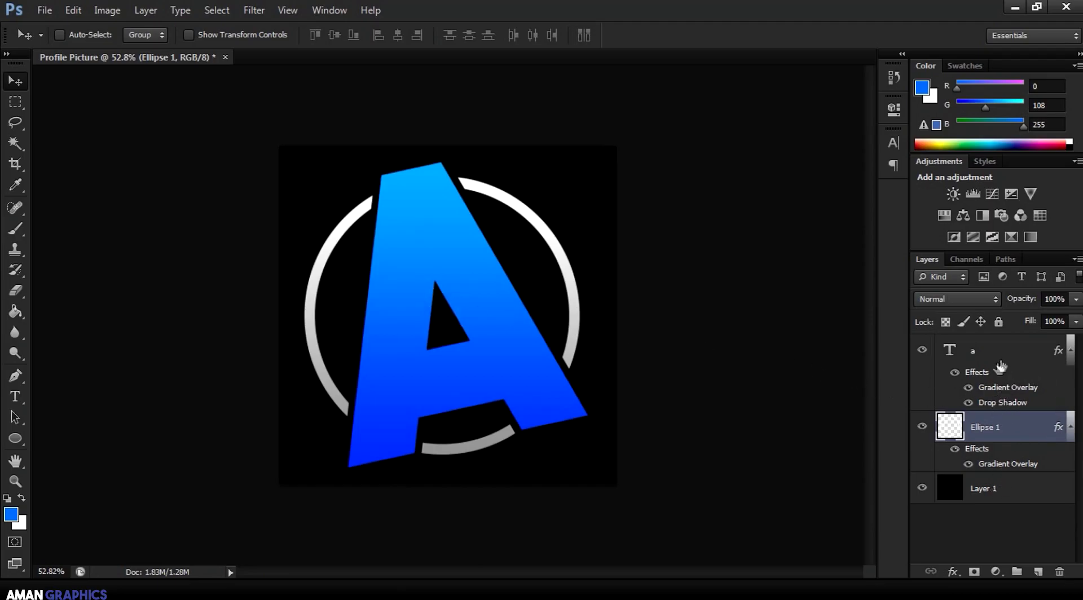
# Step: Merge the letter A and Ellipse 1 layers, then rescale the merged logo with Free Transform
pyautogui.keyDown('shift'); pyautogui.click(1019, 362); pyautogui.keyUp('shift')
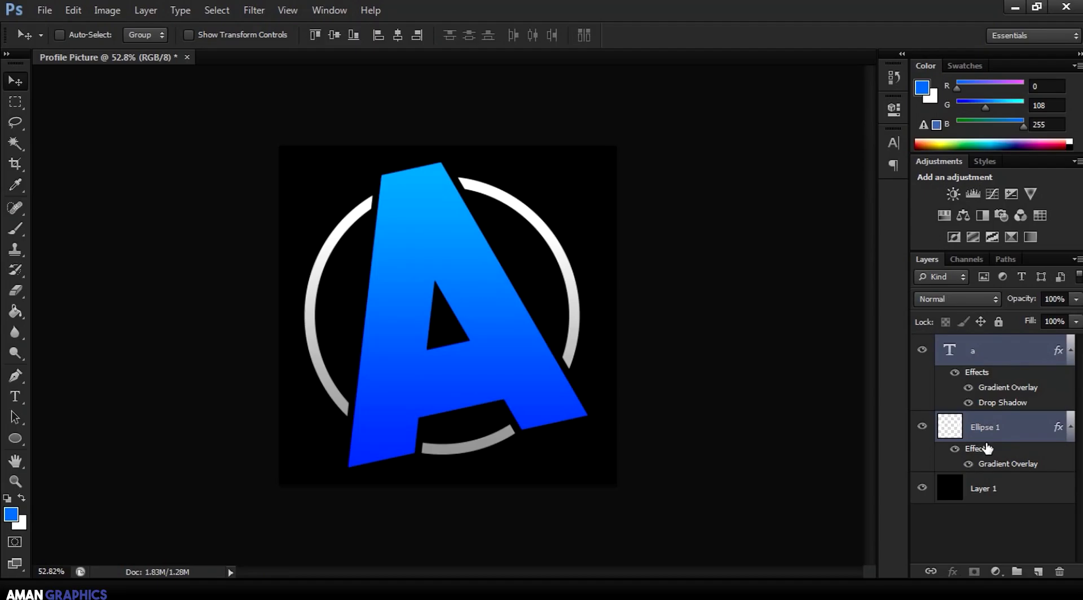
pyautogui.hotkey('ctrl', 'e')
pyautogui.hotkey('ctrl', 't')
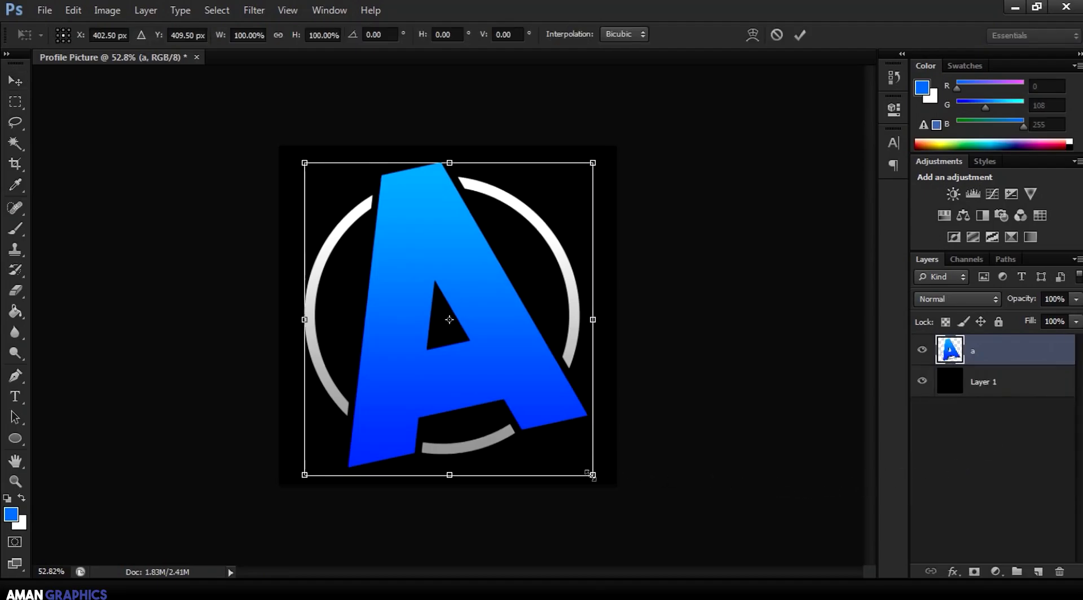
pyautogui.moveTo(593, 475); pyautogui.dragTo(612, 496)
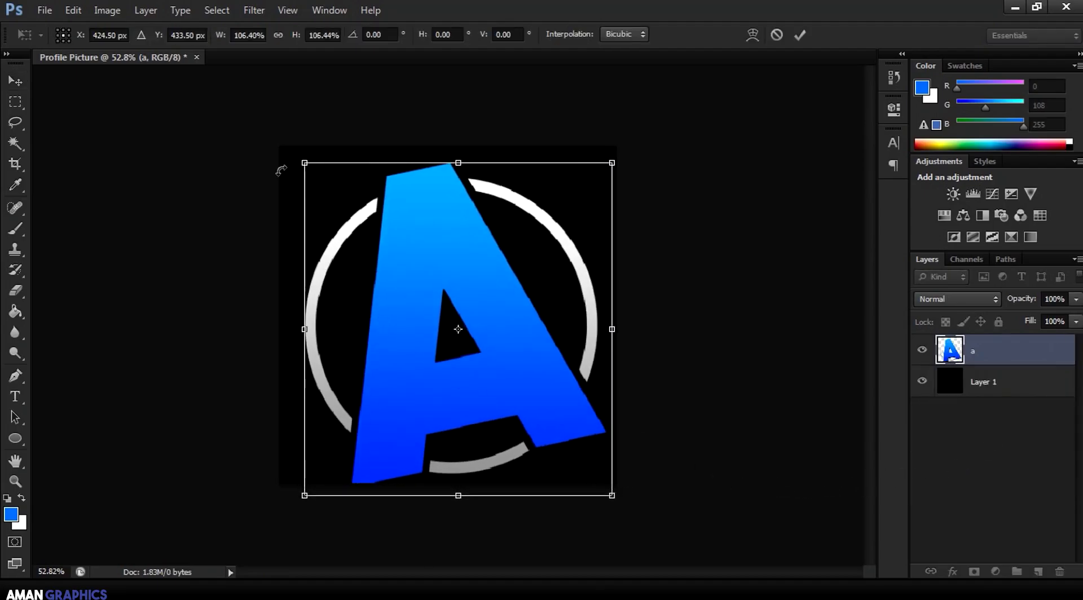
pyautogui.moveTo(299, 160); pyautogui.dragTo(339, 198)
pyautogui.moveTo(461, 296); pyautogui.dragTo(439, 255)
pyautogui.click(800, 35)
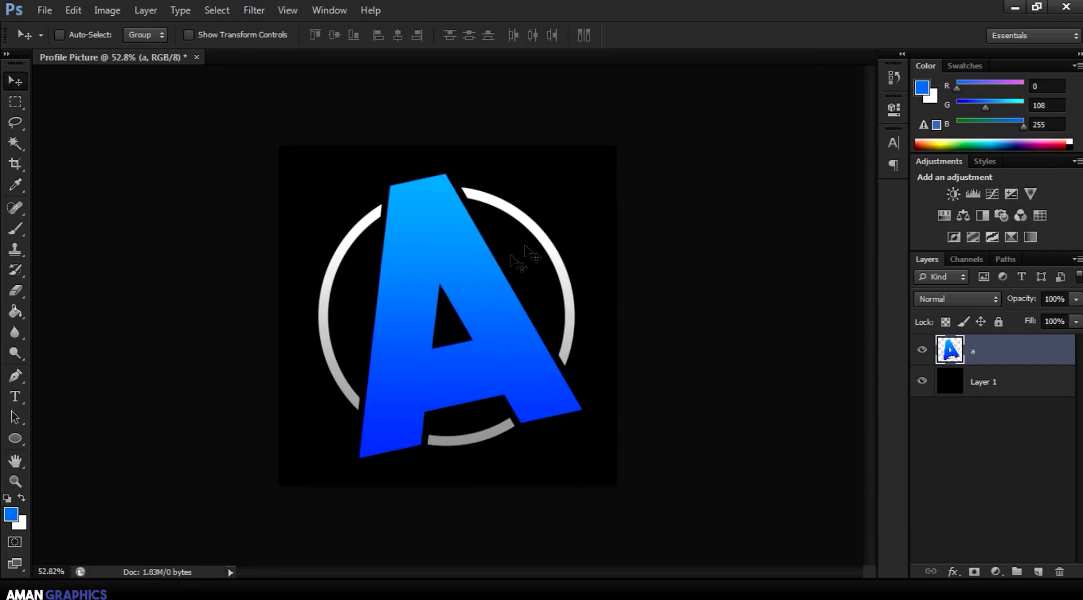
# Step: Nudge the merged logo to recentre it on the black square
pyautogui.moveTo(522, 270)
pyautogui.mouseDown()
pyautogui.moveTo(516, 264)
pyautogui.moveTo(520, 275)
pyautogui.mouseUp()
pyautogui.scroll(-5, 525, 276)
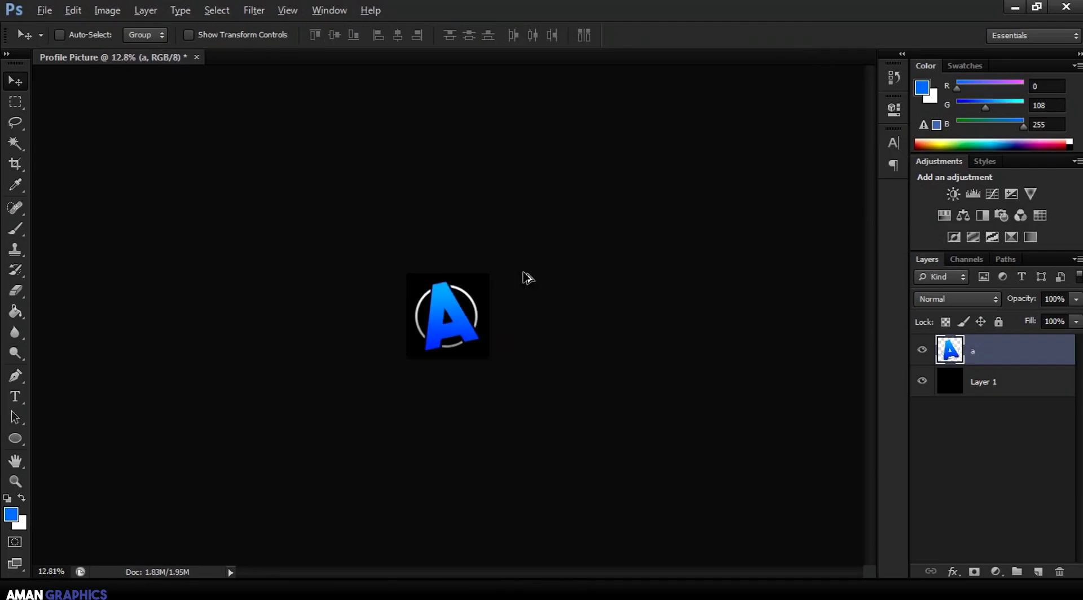
pyautogui.scroll(3, 373, 350)
pyautogui.scroll(-5, 415, 337)
pyautogui.scroll(5, 477, 375)
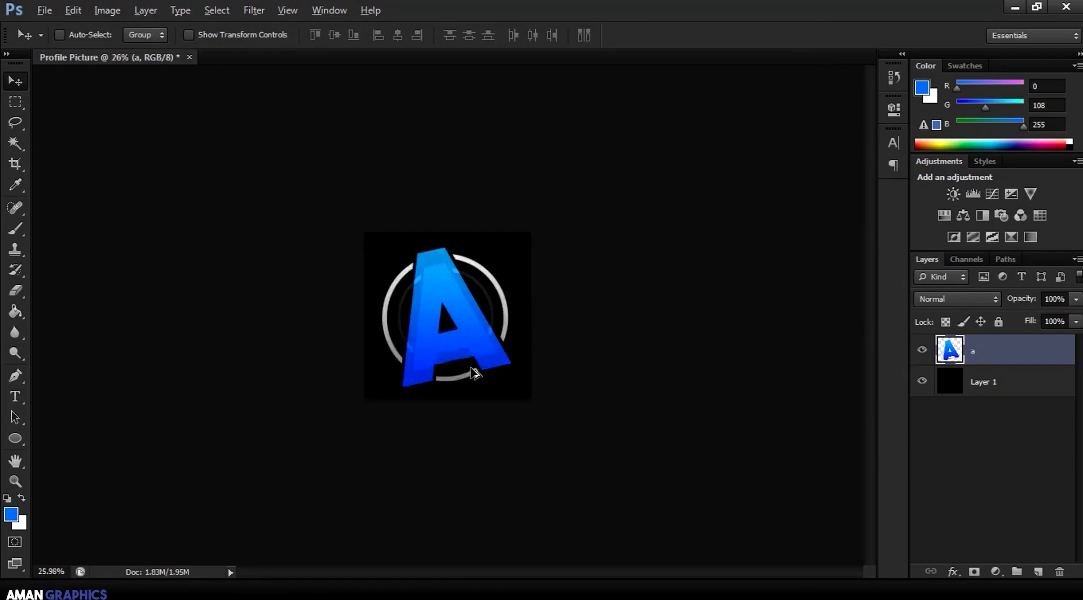
pyautogui.scroll(-1, 507, 358)
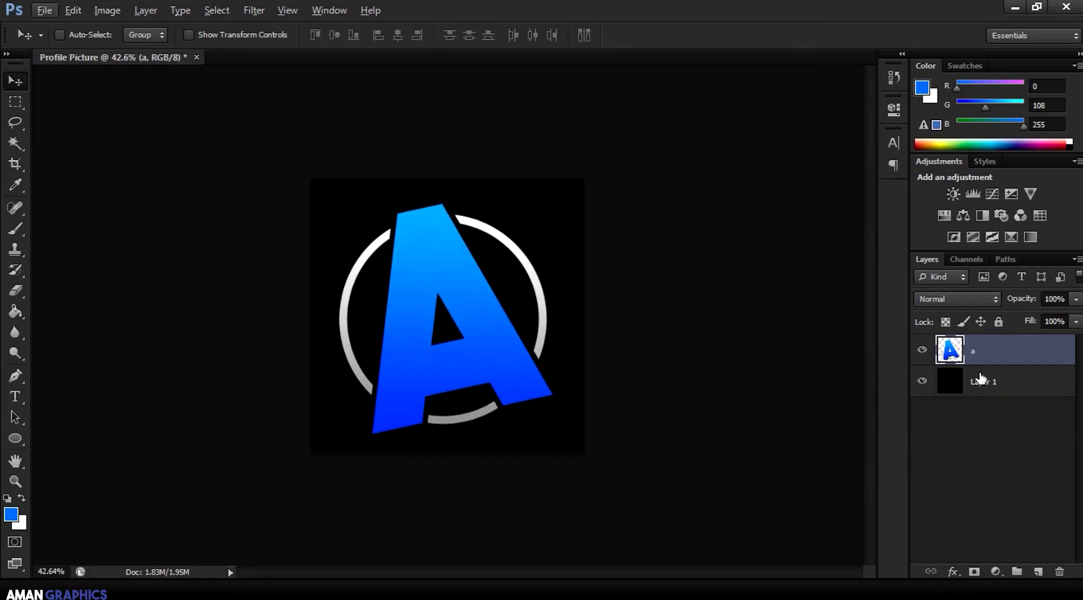
# Step: Create Layer 2 and set up a white brush about 741 pixels in size
pyautogui.press('alt')
pyautogui.hotkey('ctrl', 'shift', 'n')
pyautogui.press('Return')
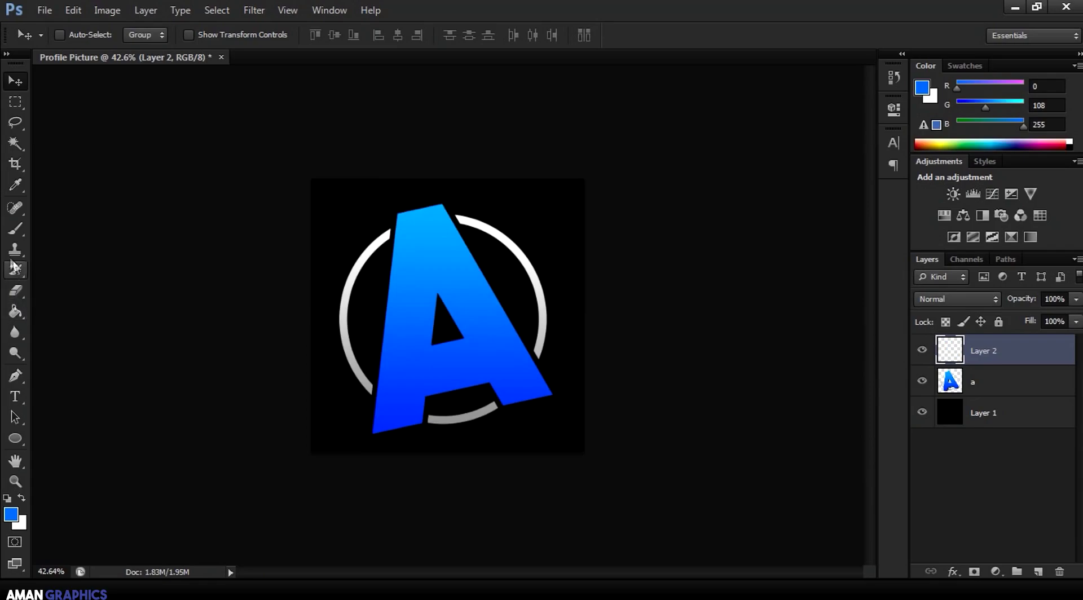
pyautogui.click(17, 229)
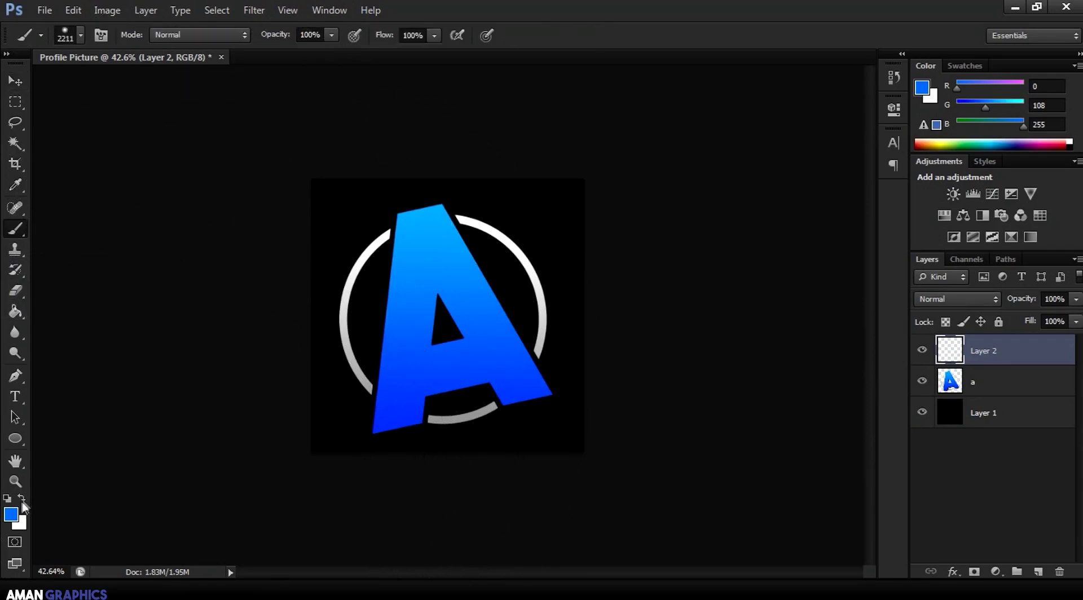
pyautogui.click(12, 515)
pyautogui.click(658, 231)
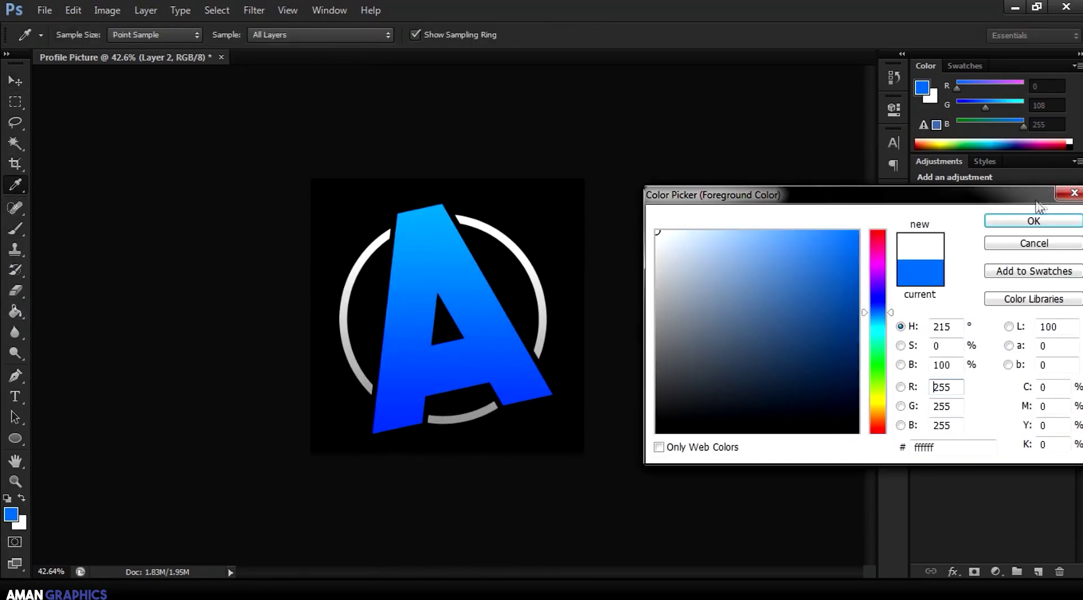
pyautogui.click(1009, 226)
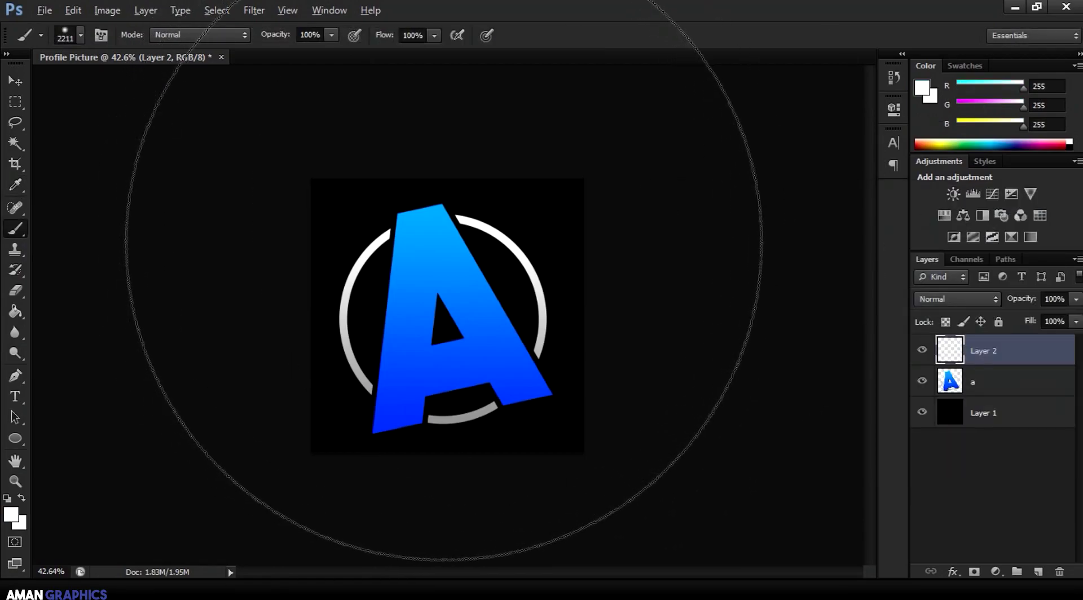
pyautogui.scroll(-3, 444, 243)
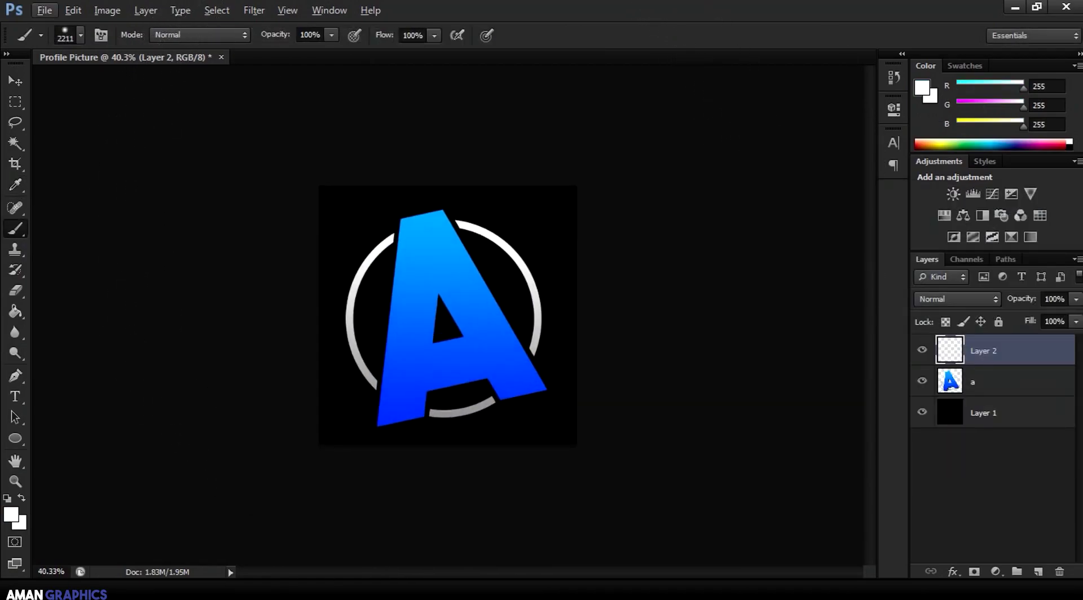
pyautogui.scroll(-3, 445, 232)
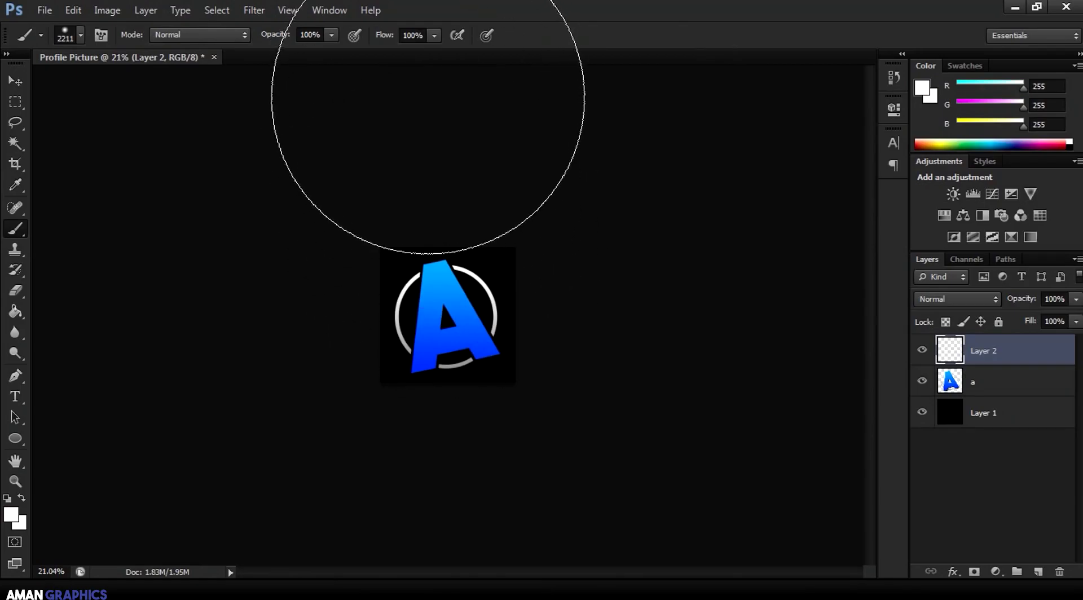
pyautogui.moveTo(497, 309)
pyautogui.mouseDown()
pyautogui.moveTo(374, 290)
pyautogui.moveTo(570, 305)
pyautogui.moveTo(362, 300)
pyautogui.moveTo(603, 307)
pyautogui.moveTo(424, 308)
pyautogui.moveTo(477, 308)
pyautogui.mouseUp()
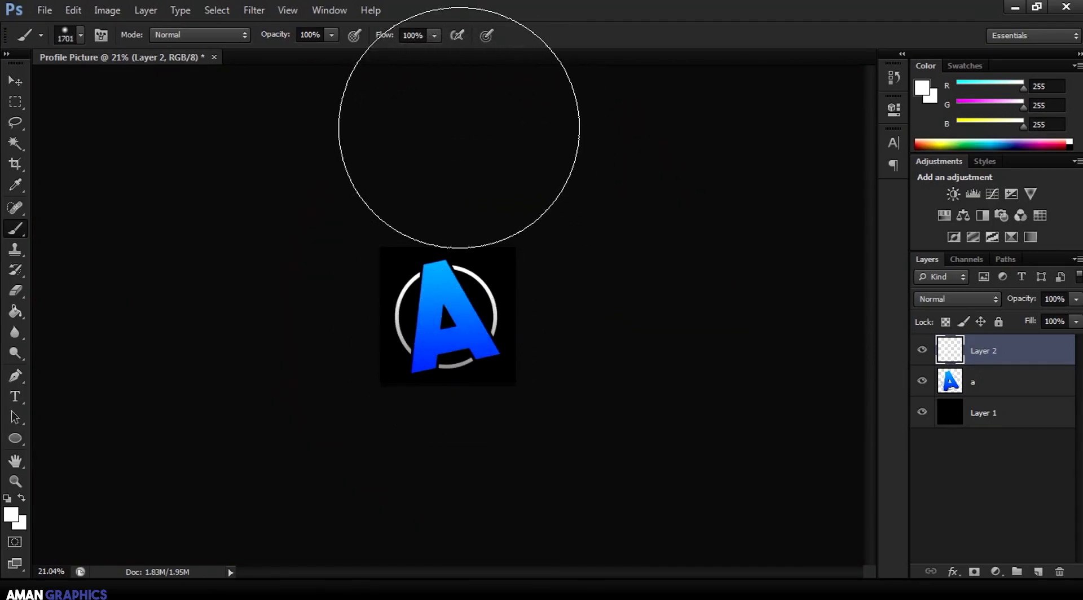
pyautogui.moveTo(440, 265); pyautogui.dragTo(370, 273)
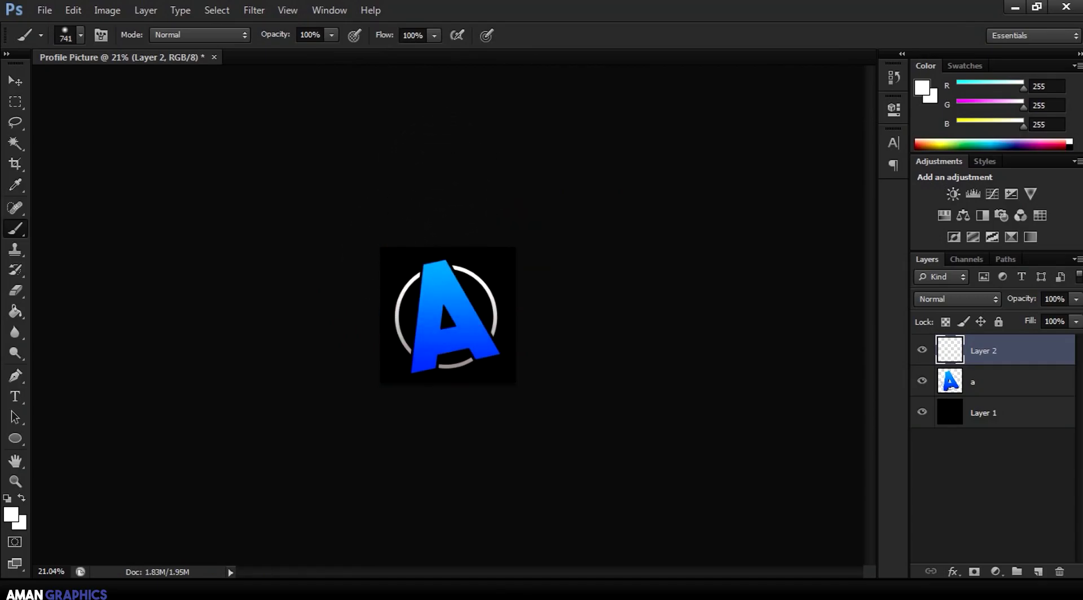
# Step: Paint a soft white glow above the logo and dim Layer 2 to 49% opacity
pyautogui.click(441, 207)
pyautogui.scroll(3, 642, 285)
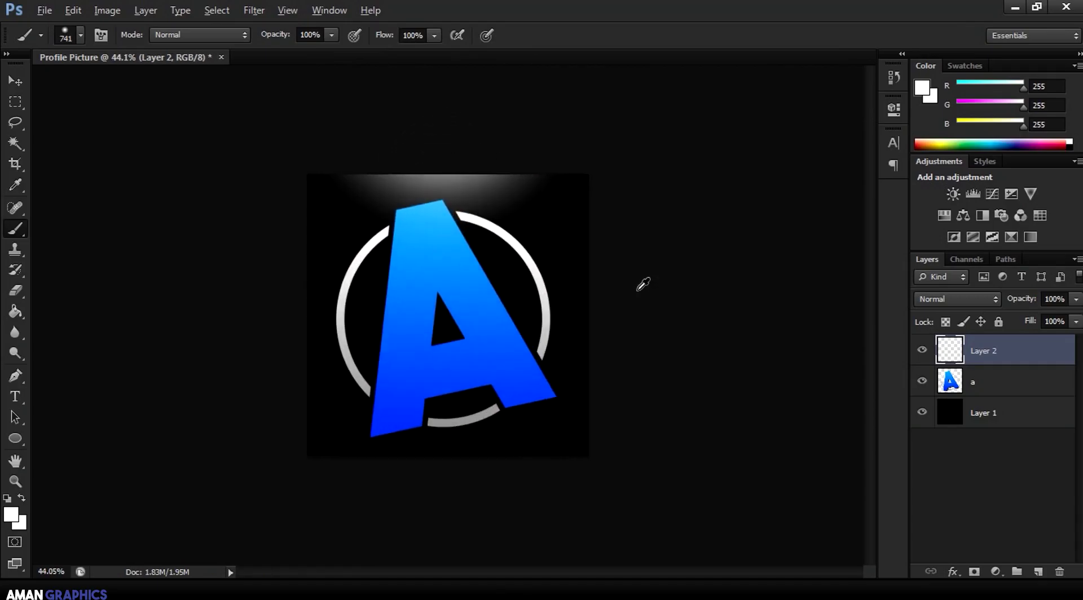
pyautogui.hotkey('ctrl', 'z')
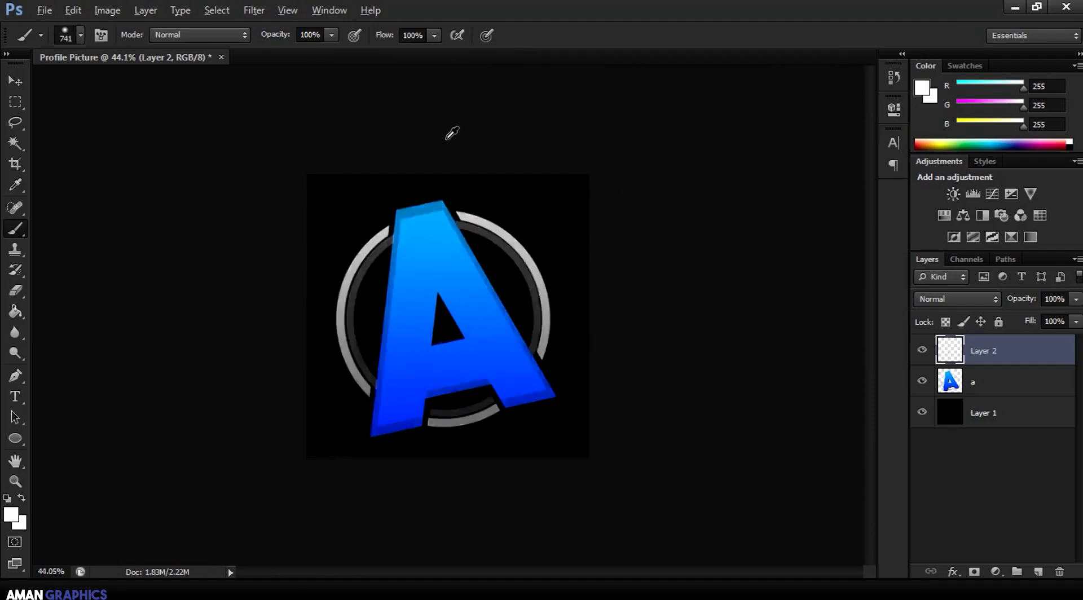
pyautogui.scroll(-2, 449, 164)
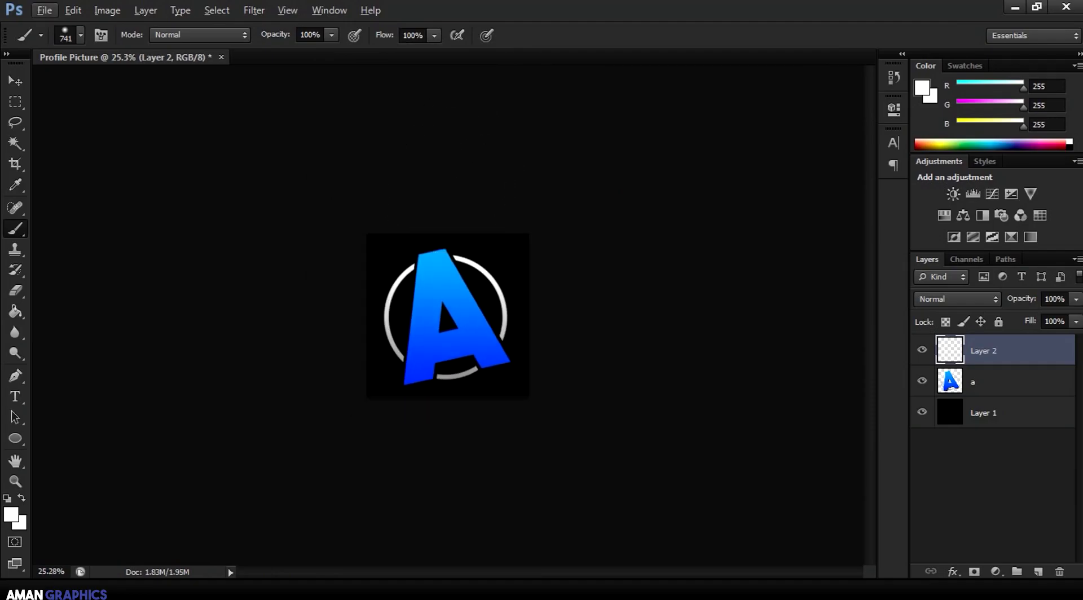
pyautogui.click(445, 195)
pyautogui.scroll(3, 608, 195)
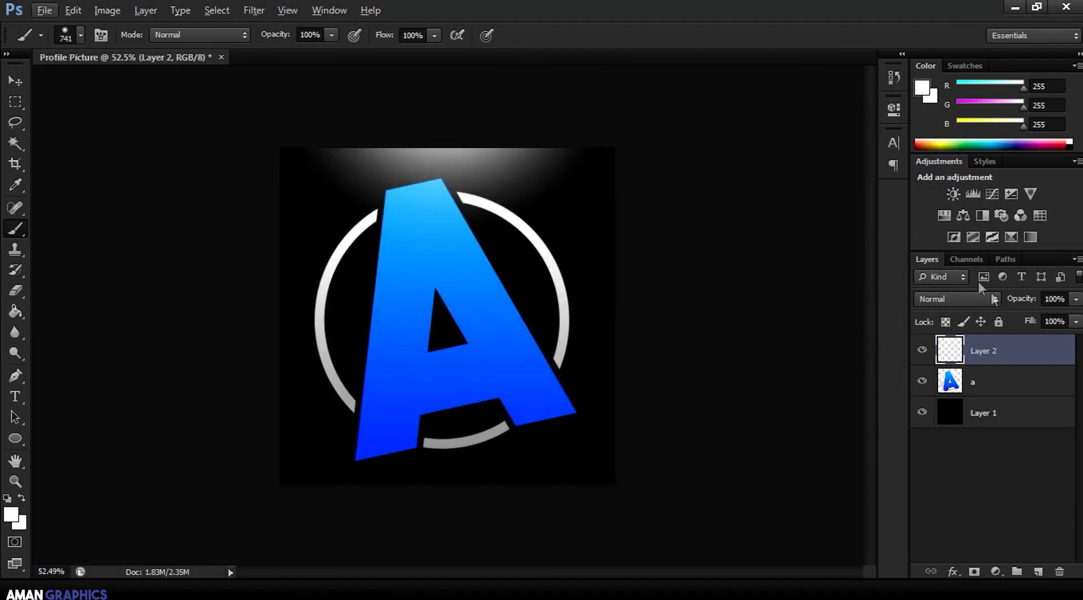
pyautogui.click(1076, 299)
pyautogui.moveTo(1052, 317); pyautogui.dragTo(1041, 320)
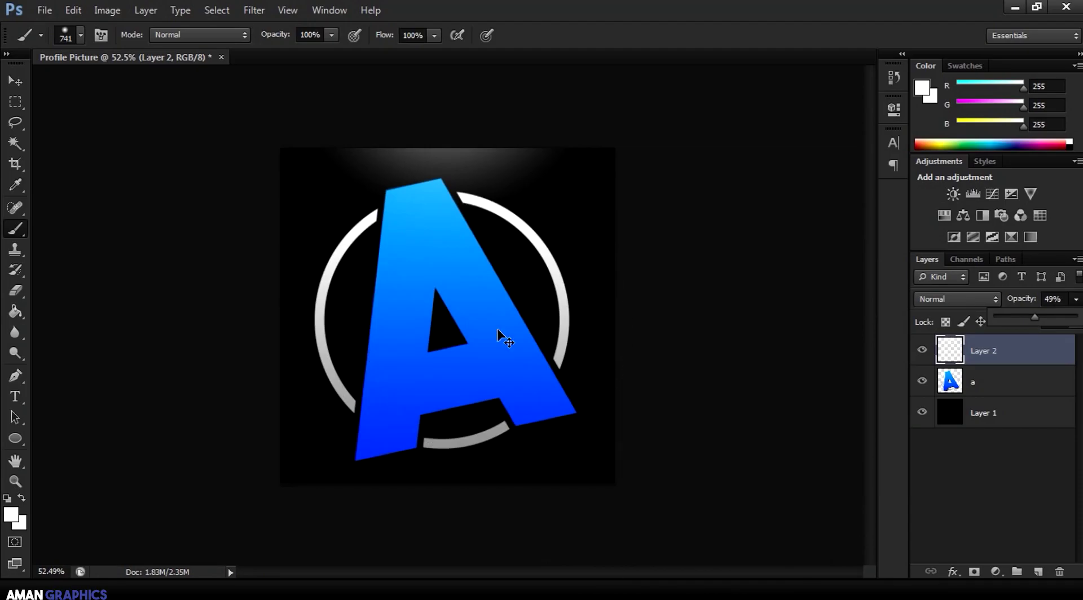
# Step: Add Layer 3 and set up the brush with black as the foreground colour
pyautogui.hotkey('ctrl', 'shift', 'n')
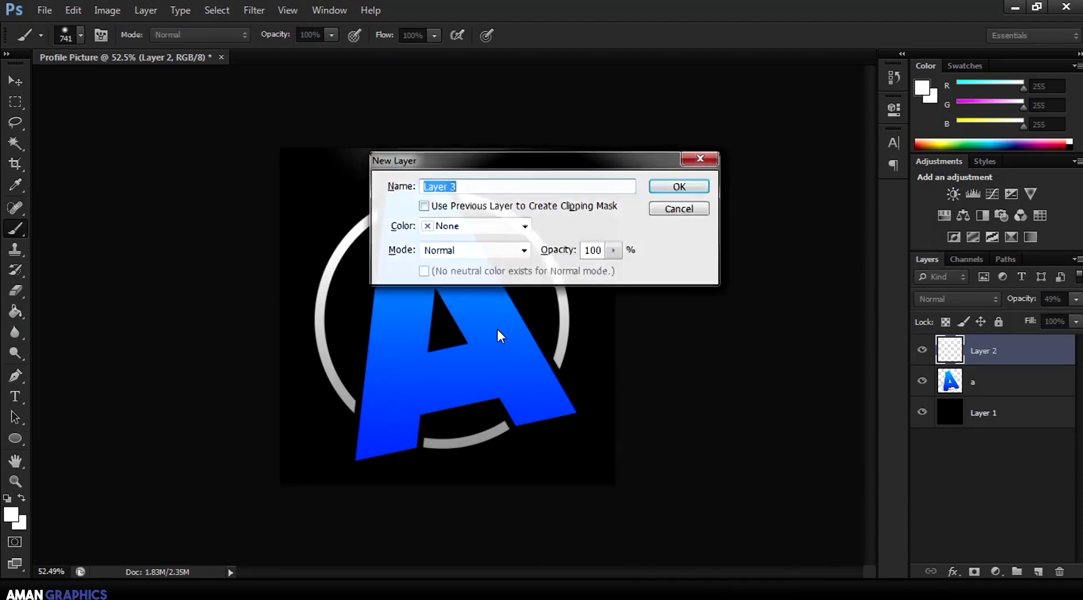
pyautogui.press('Return')
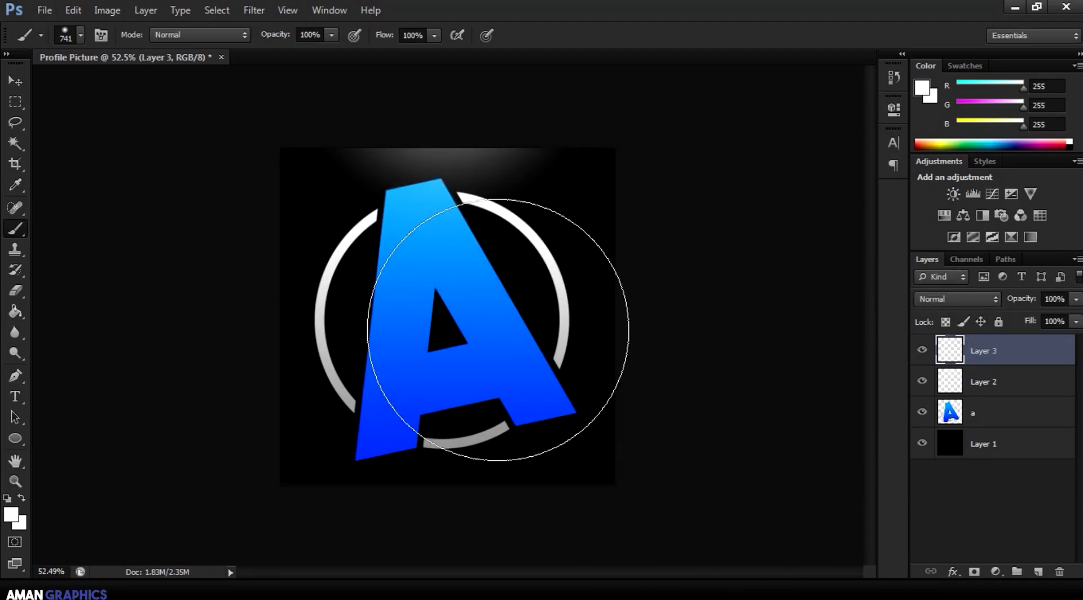
pyautogui.click(12, 518)
pyautogui.moveTo(510, 314); pyautogui.dragTo(888, 458)
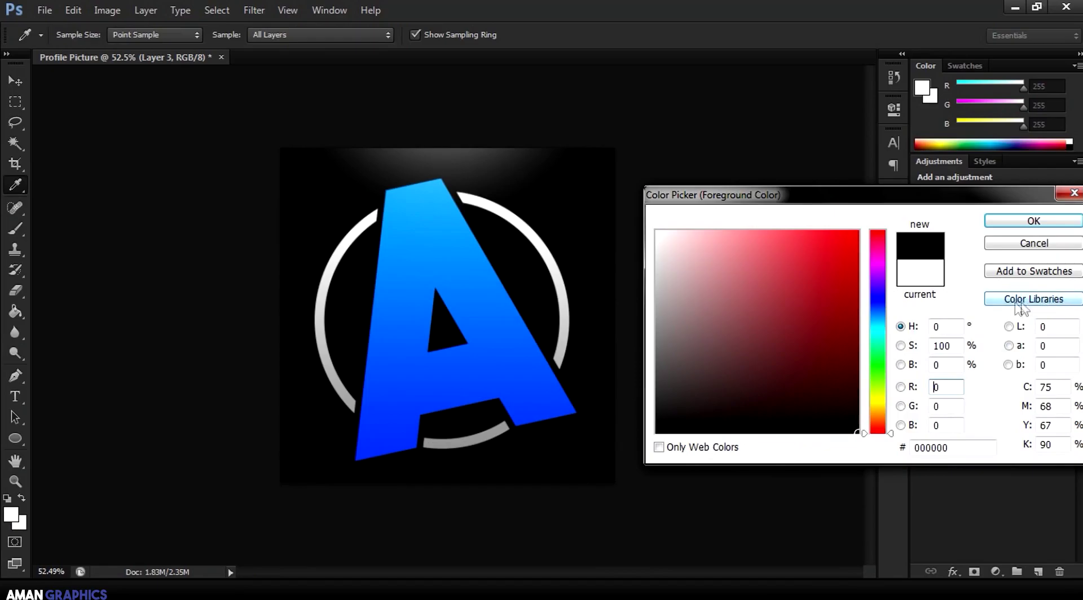
pyautogui.click(1034, 221)
pyautogui.press('b')
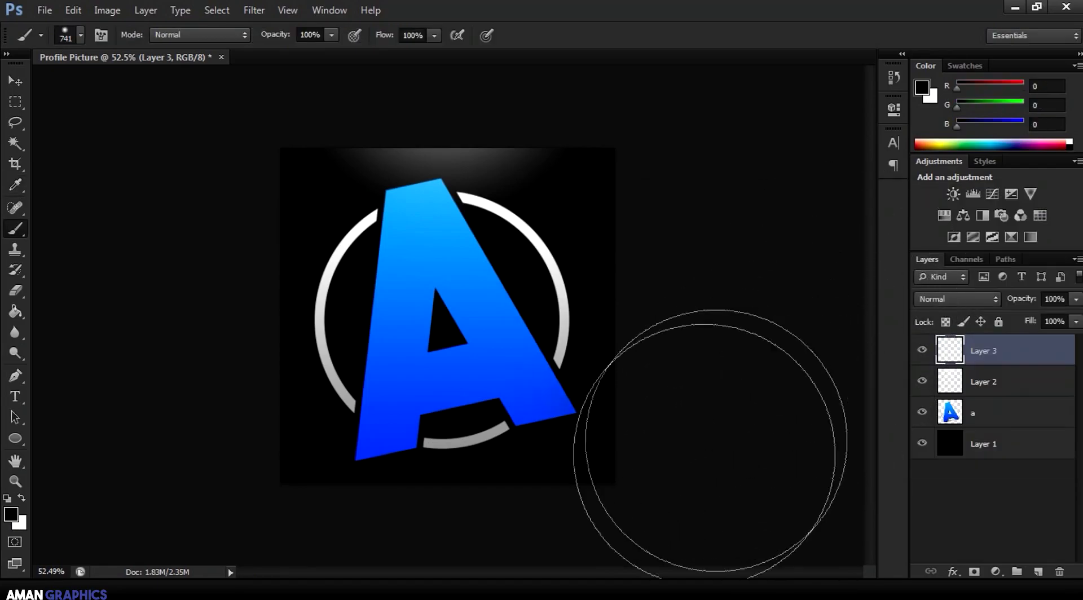
# Step: Brush soft black over the logo's lower edges and set Layer 3 opacity to 57%
pyautogui.moveTo(479, 569)
pyautogui.mouseDown()
pyautogui.moveTo(176, 447)
pyautogui.moveTo(135, 336)
pyautogui.moveTo(150, 213)
pyautogui.moveTo(233, 336)
pyautogui.mouseUp()
pyautogui.moveTo(725, 326)
pyautogui.mouseDown()
pyautogui.moveTo(726, 460)
pyautogui.moveTo(725, 326)
pyautogui.moveTo(718, 408)
pyautogui.mouseUp()
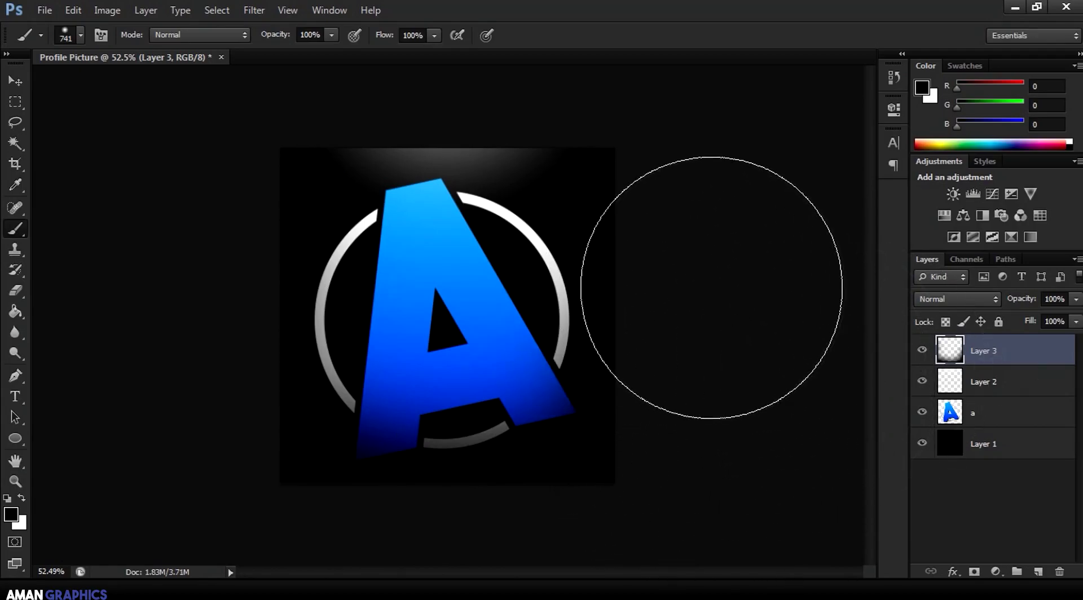
pyautogui.moveTo(700, 334)
pyautogui.mouseDown()
pyautogui.moveTo(663, 401)
pyautogui.moveTo(437, 509)
pyautogui.moveTo(222, 450)
pyautogui.moveTo(129, 303)
pyautogui.mouseUp()
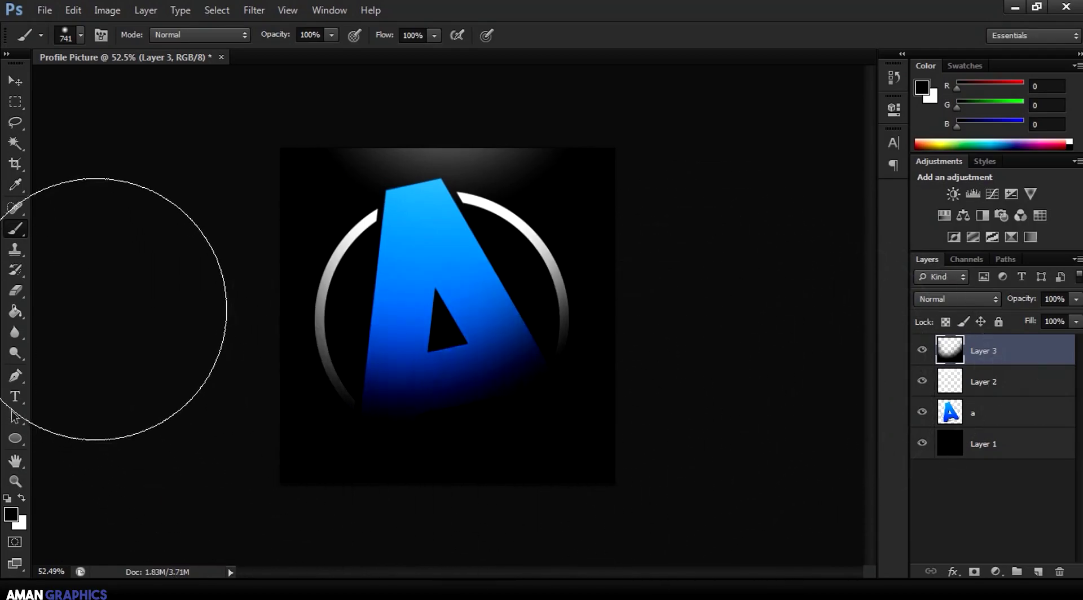
pyautogui.hotkey('ctrl', 'z')
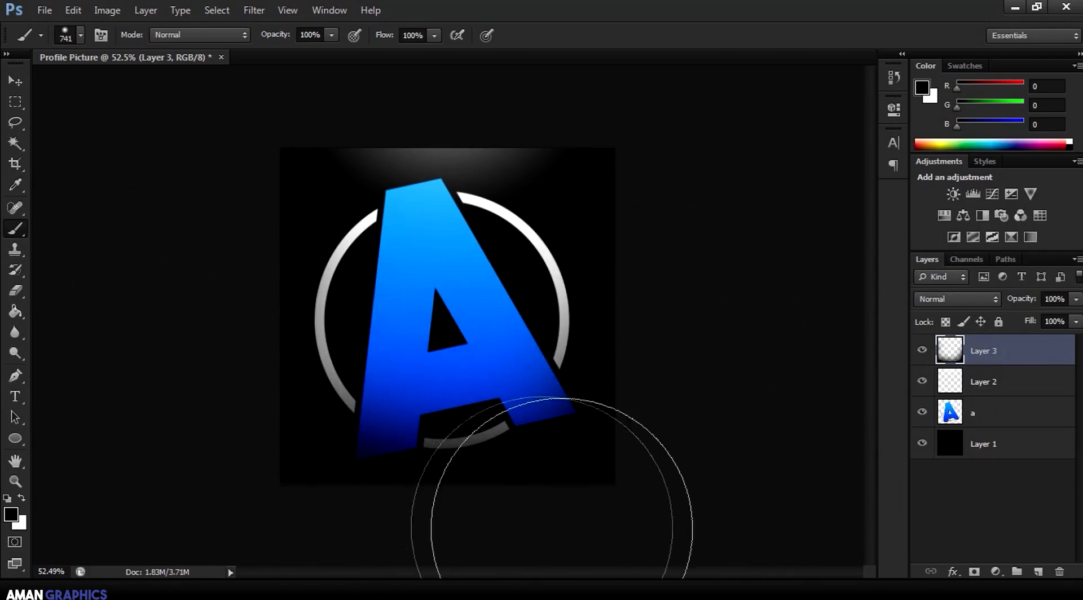
pyautogui.click(1076, 300)
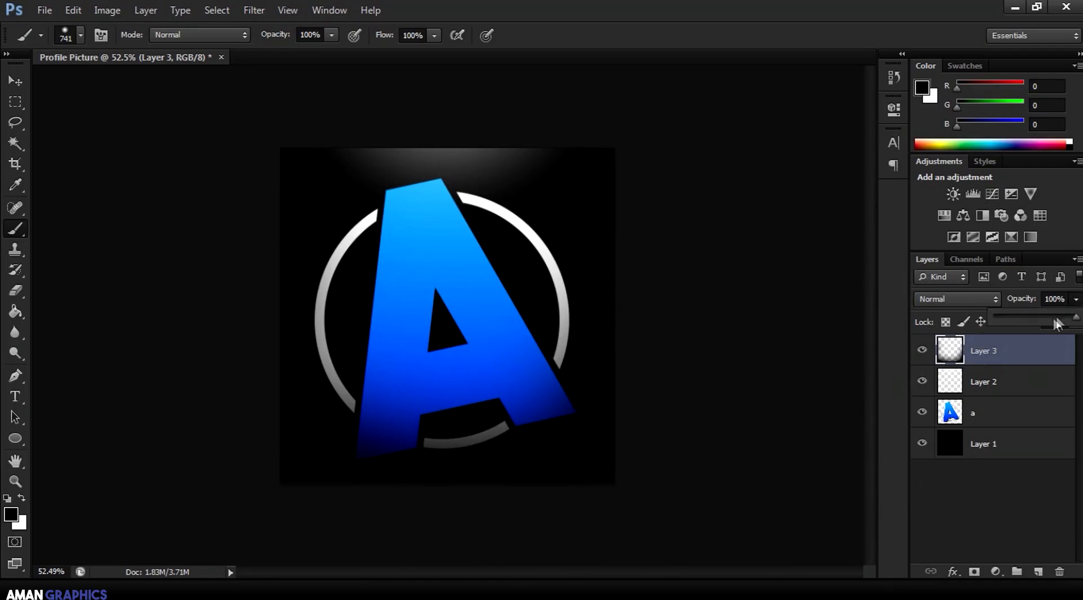
pyautogui.moveTo(1076, 317); pyautogui.dragTo(1054, 317)
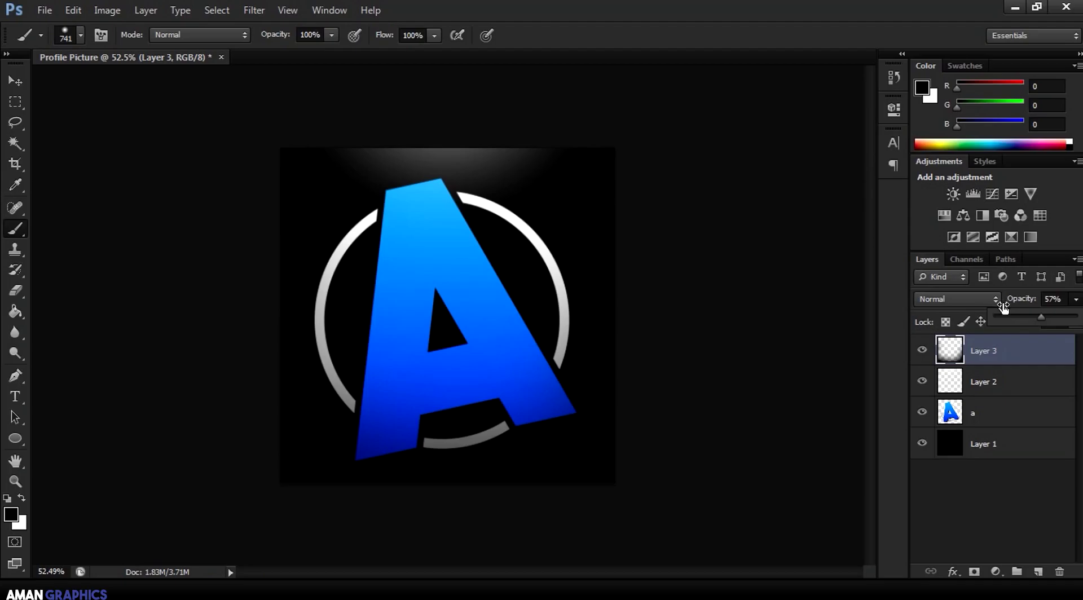
pyautogui.click(1028, 367)
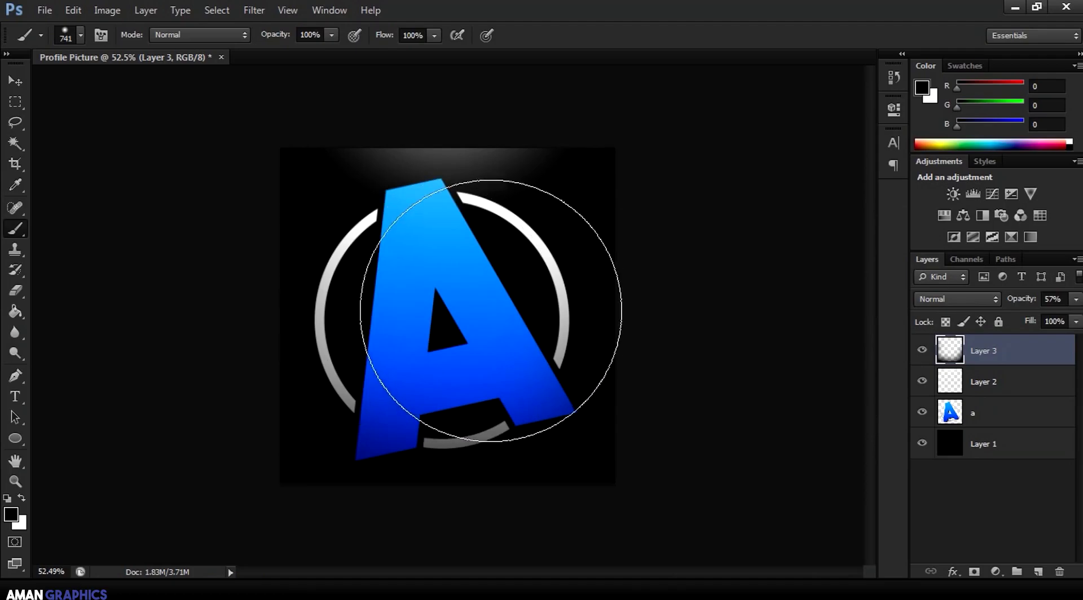
# Step: Add a Hue/Saturation adjustment above Layer 3 with Hue -15, Saturation +8, Lightness -7
pyautogui.click(16, 81)
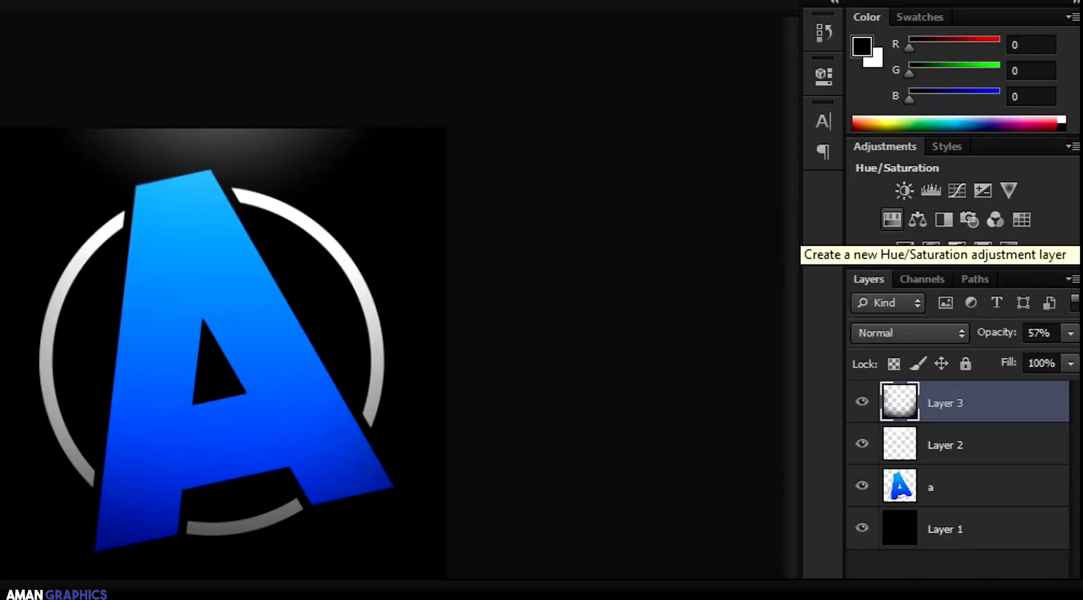
pyautogui.click(892, 219)
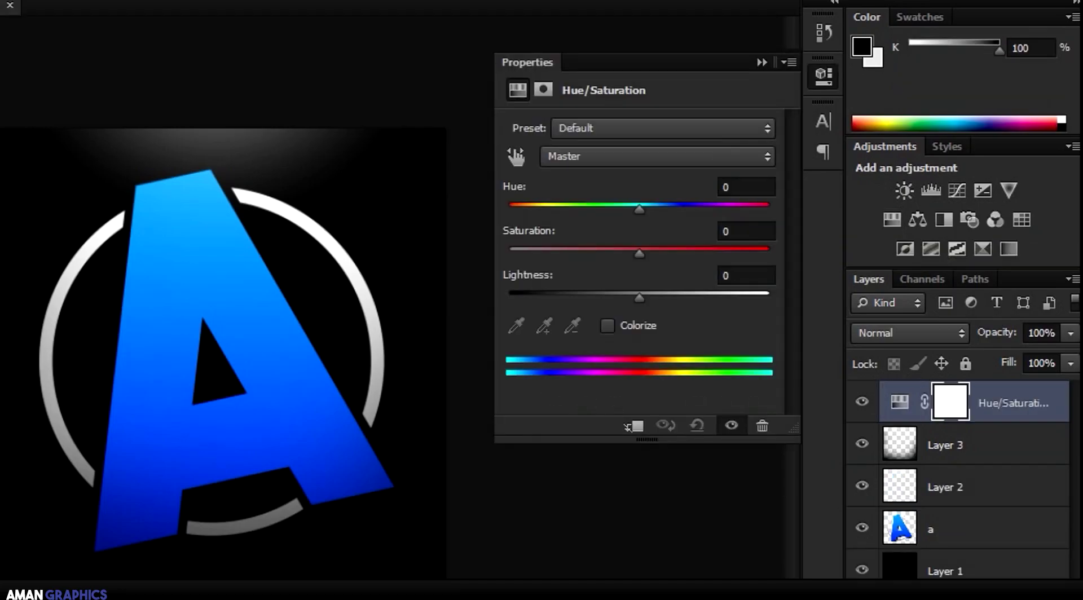
pyautogui.moveTo(640, 209); pyautogui.dragTo(721, 209)
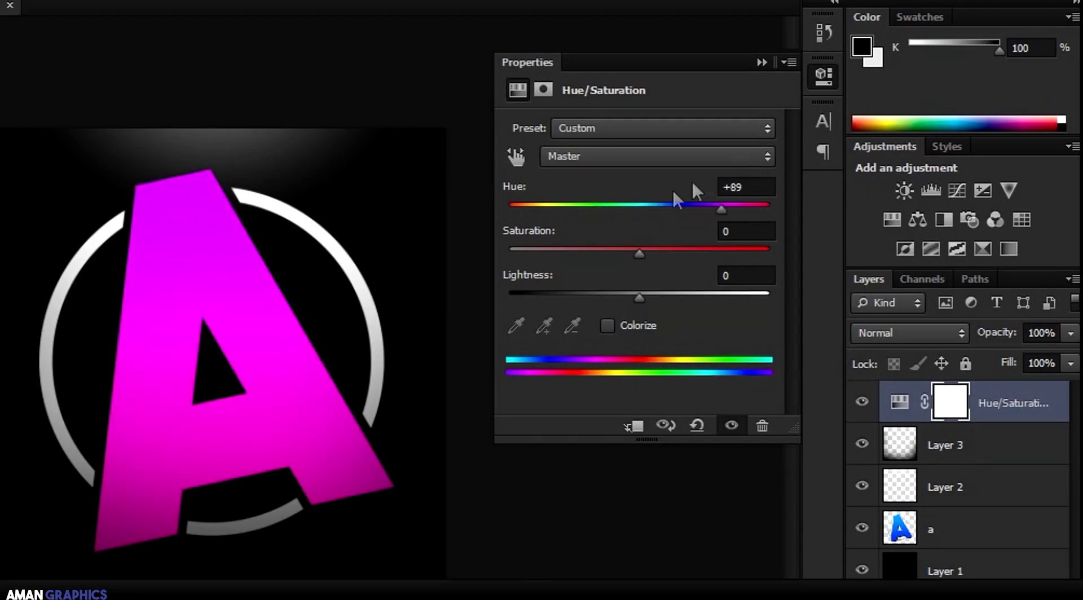
pyautogui.moveTo(669, 209); pyautogui.dragTo(619, 210)
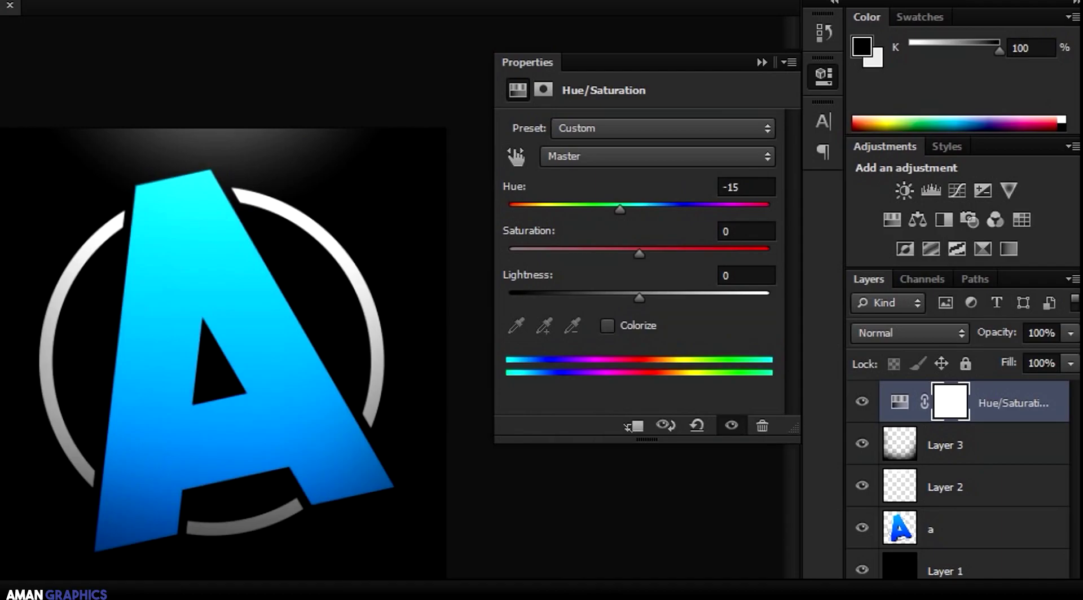
pyautogui.moveTo(639, 298)
pyautogui.mouseDown()
pyautogui.moveTo(594, 297)
pyautogui.moveTo(682, 297)
pyautogui.moveTo(630, 297)
pyautogui.mouseUp()
pyautogui.moveTo(639, 254)
pyautogui.mouseDown()
pyautogui.moveTo(720, 254)
pyautogui.moveTo(591, 254)
pyautogui.moveTo(769, 254)
pyautogui.moveTo(650, 254)
pyautogui.mouseUp()
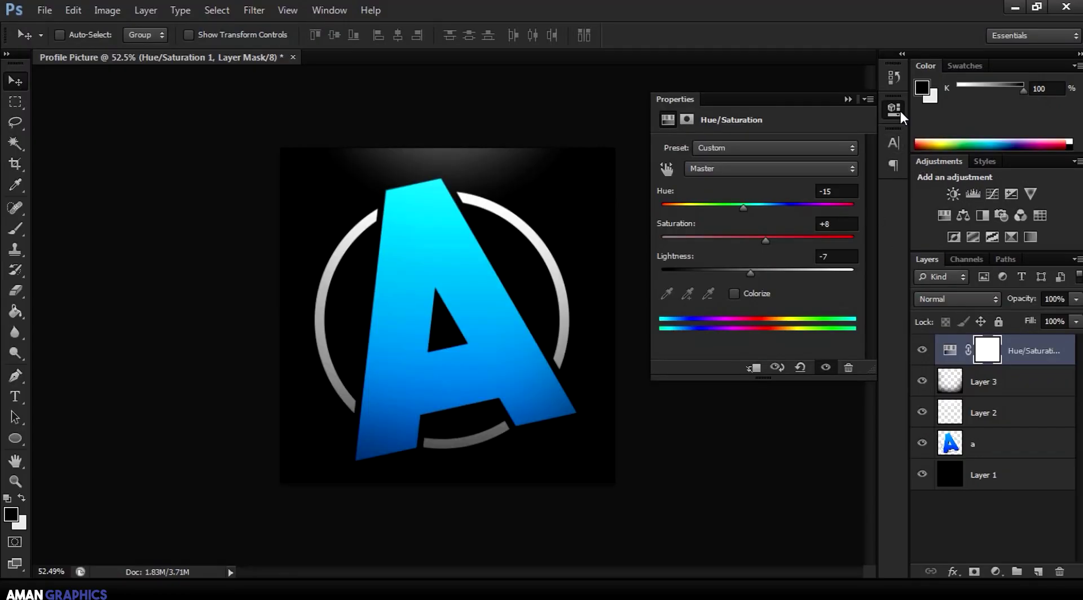
pyautogui.click(900, 110)
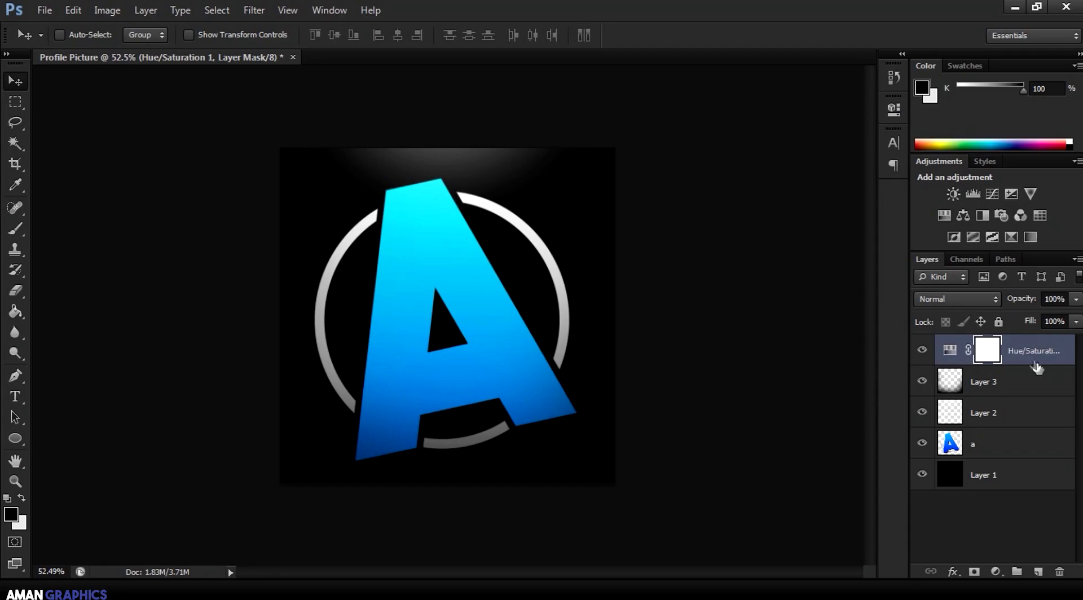
# Step: Select the Hue/Saturation adjustment layer's thumbnail instead of its mask
pyautogui.click(949, 351)
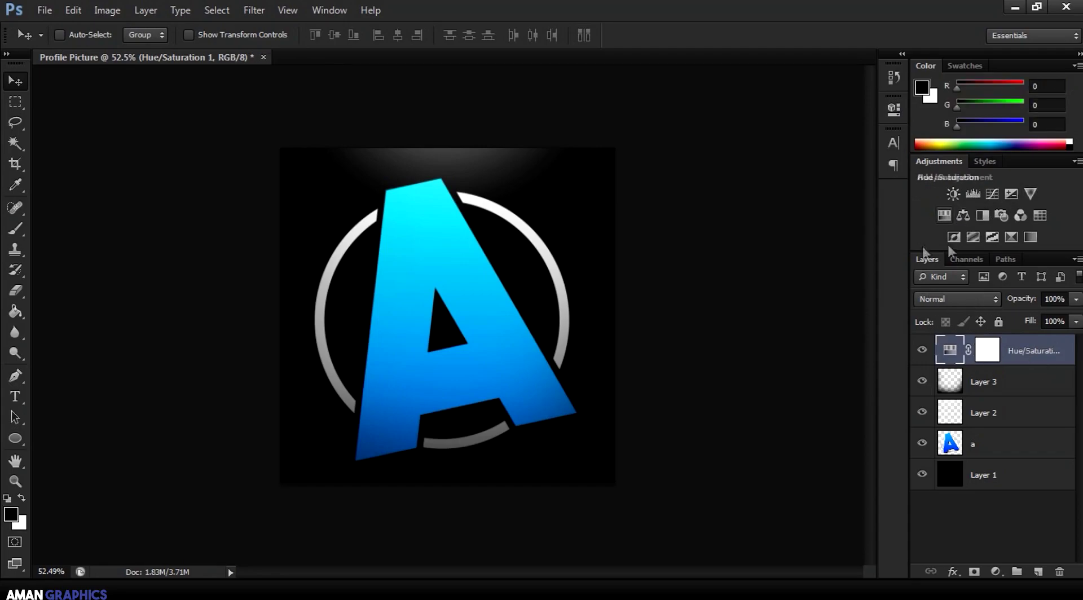